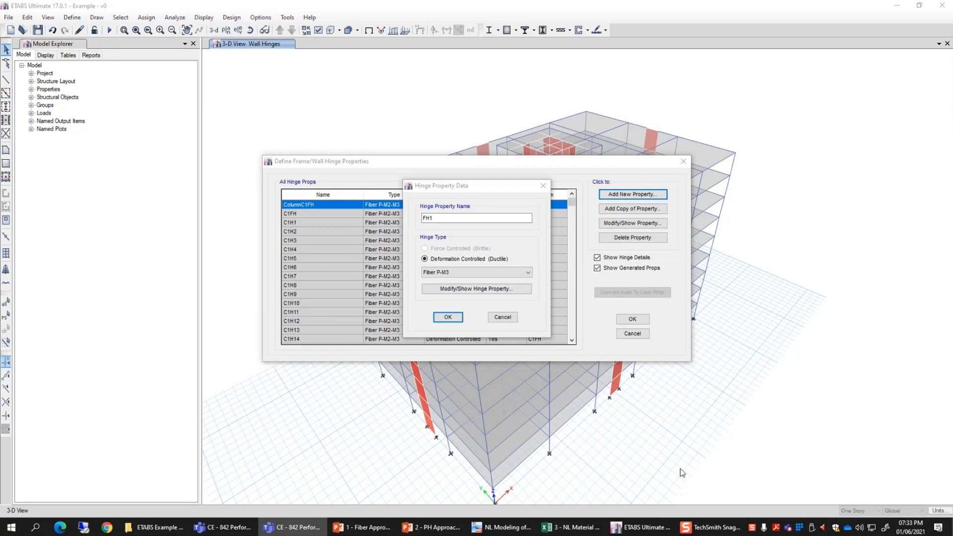
Switch to the ETABS nonlinear modelling PDF and look through its opening pages from the cover to the table of contents
left_click(502, 532)
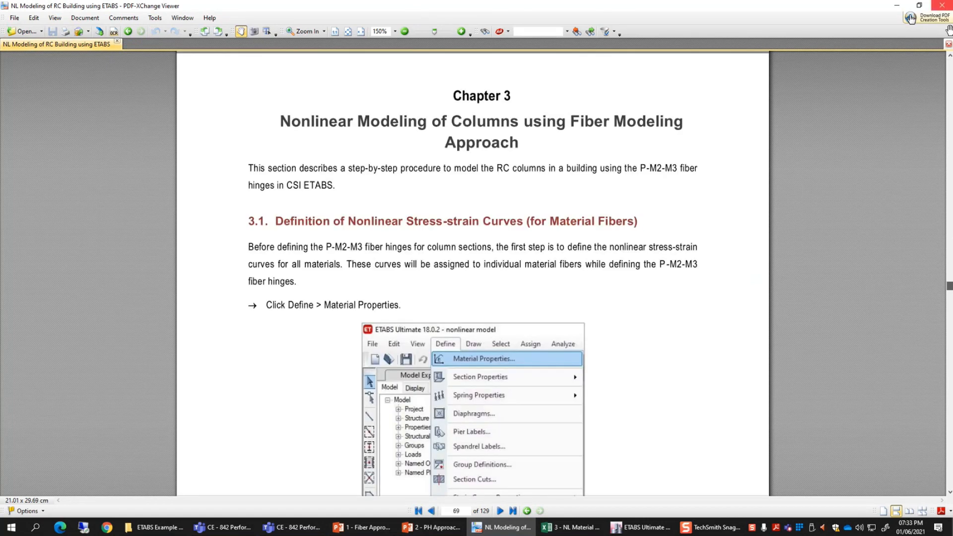
key("Home")
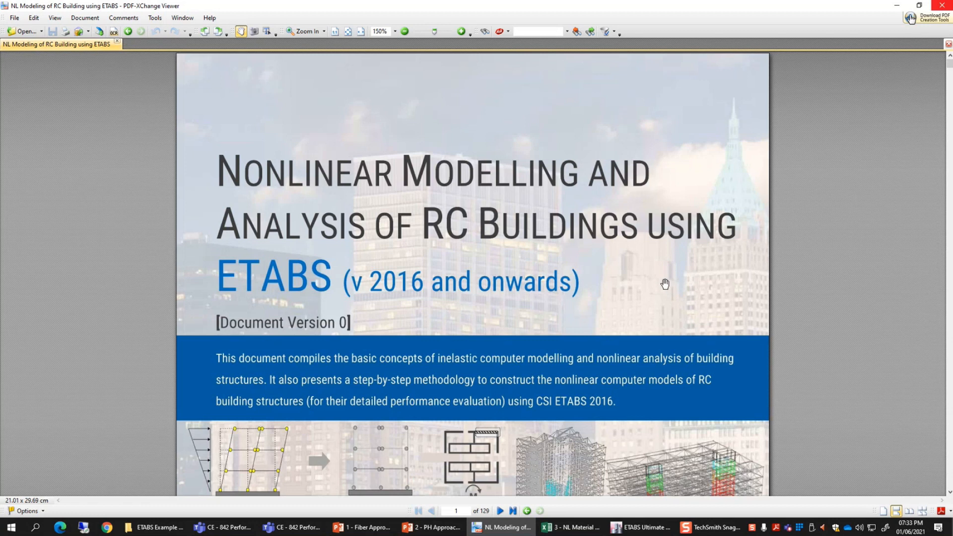
scroll(650, 290, "down", 1, "ctrl")
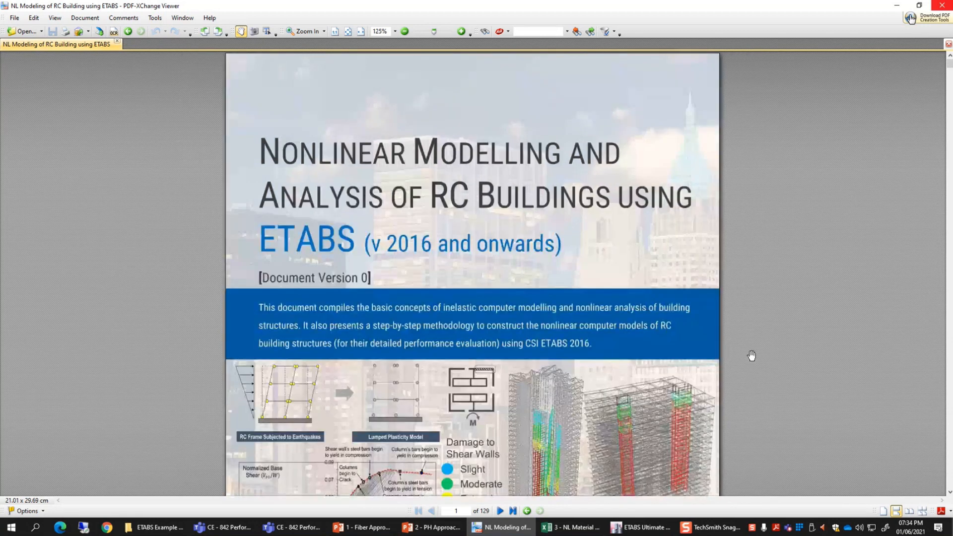
scroll(758, 358, "down", 1, "ctrl")
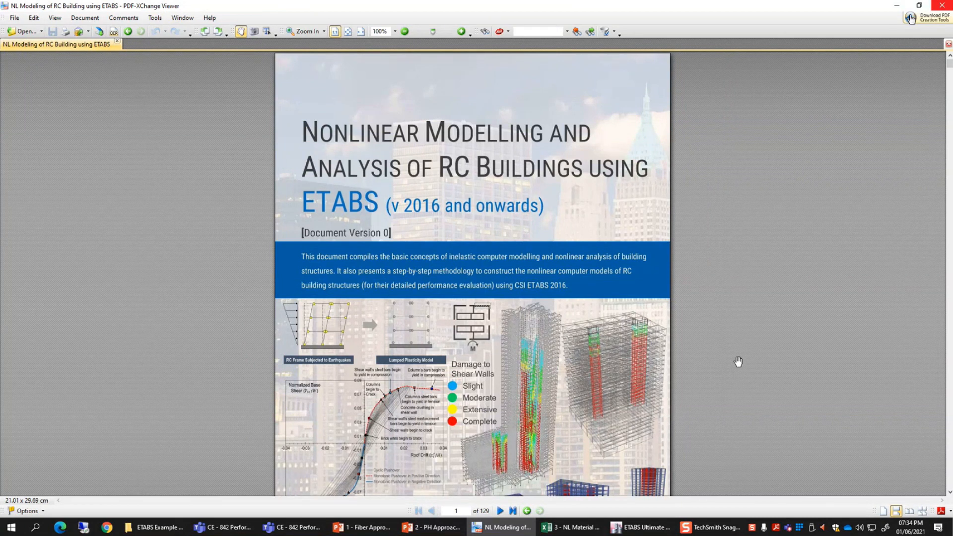
scroll(739, 362, "down", 3)
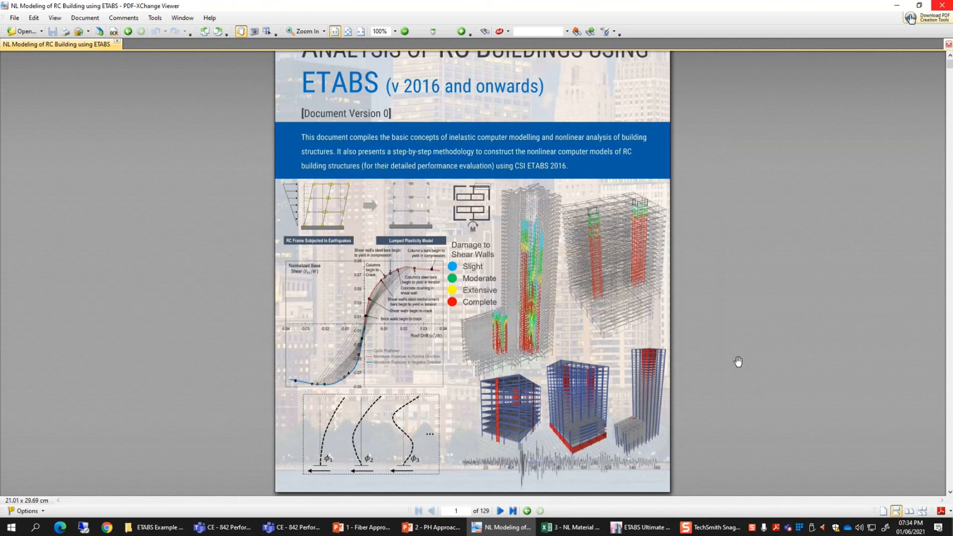
scroll(739, 362, "up", 1)
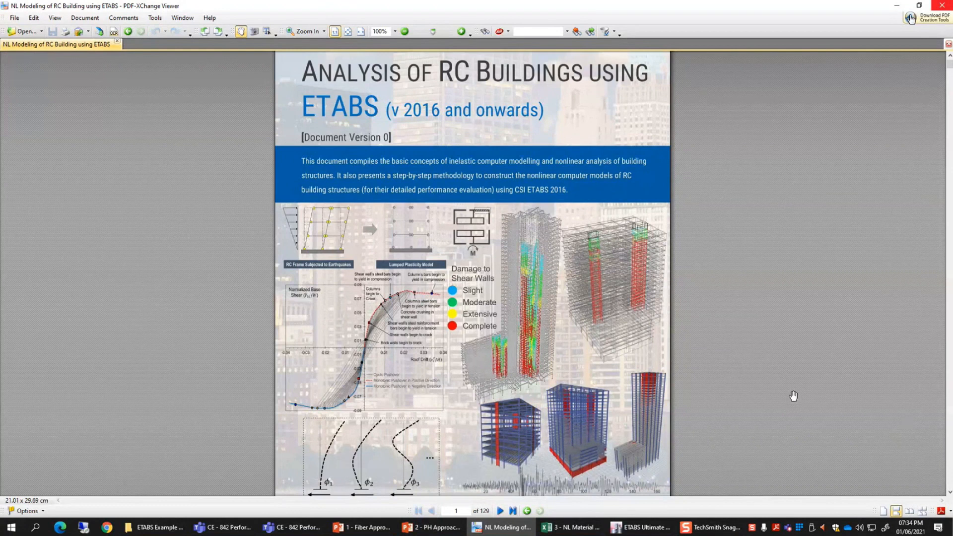
left_click(950, 440)
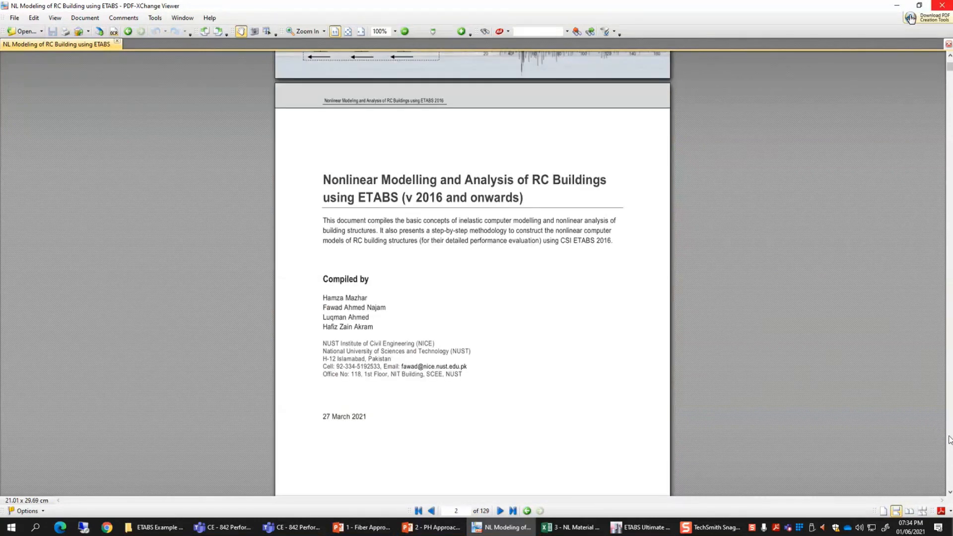
scroll(822, 408, "down", 10)
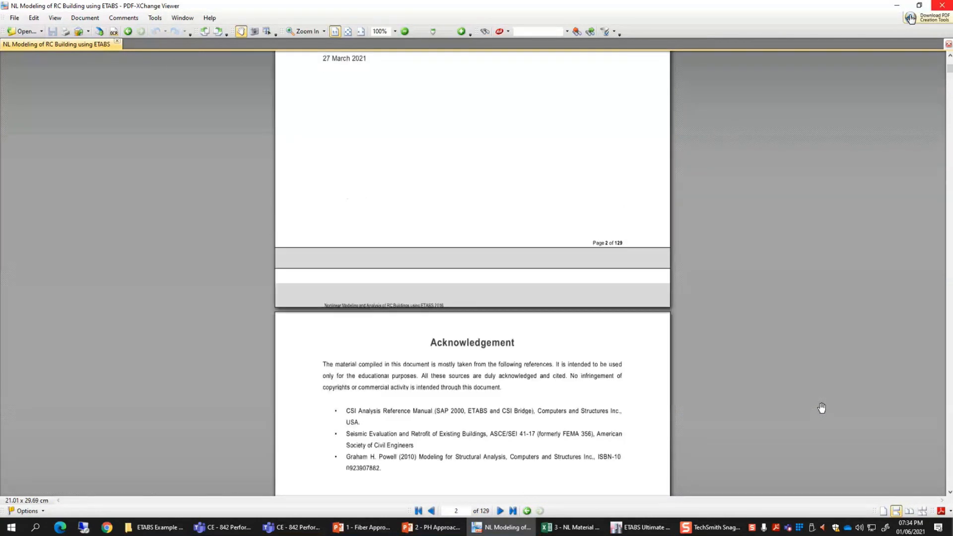
left_click(950, 377)
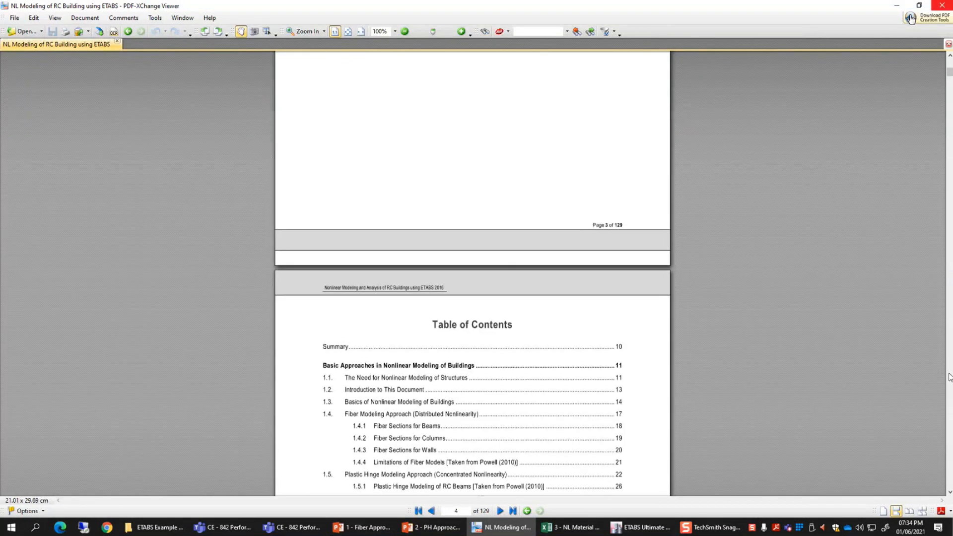
left_click(950, 378)
scroll(658, 335, "up", 5)
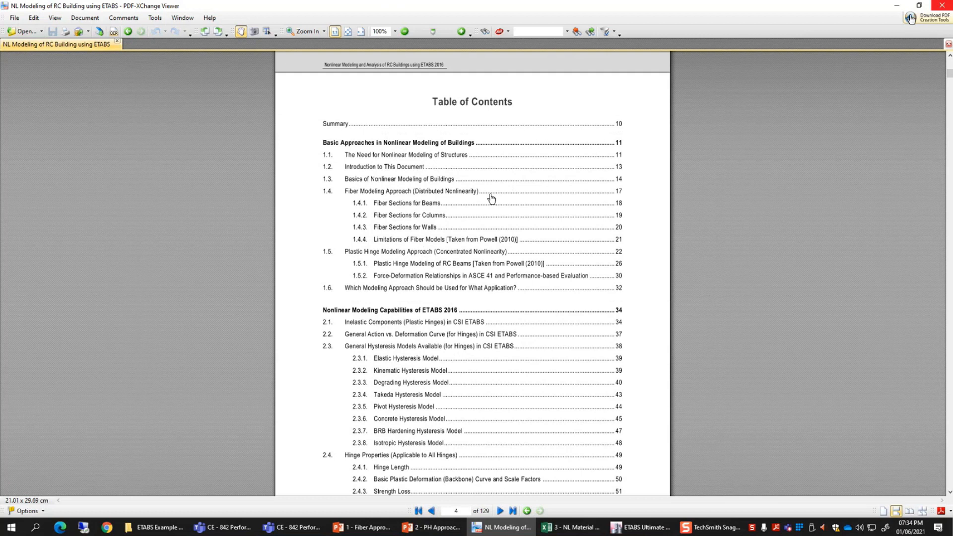
Read through the table of contents, from the basic nonlinear modeling approaches to the seismic analysis procedures and the list of figures
scroll(489, 198, "up", 2, "ctrl")
scroll(525, 245, "down", 3)
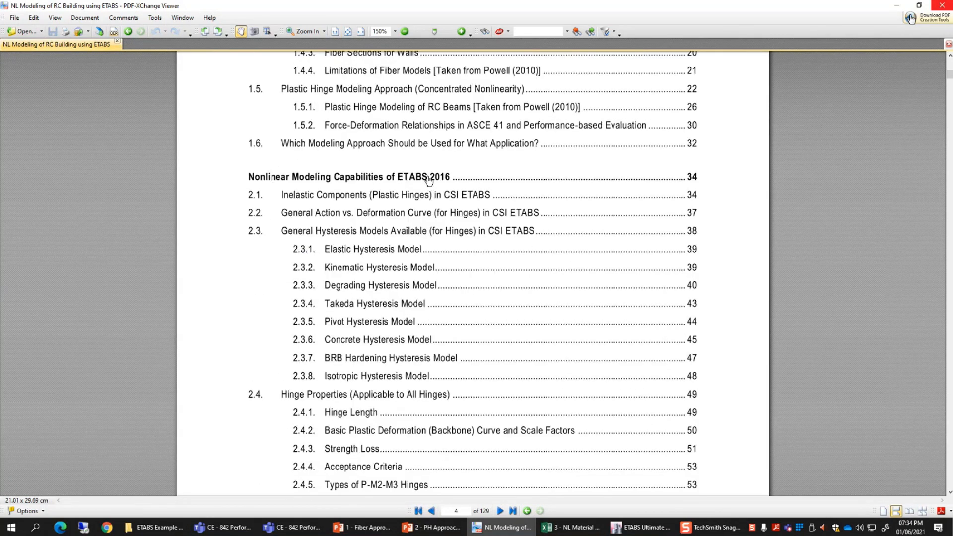
scroll(445, 347, "down", 1)
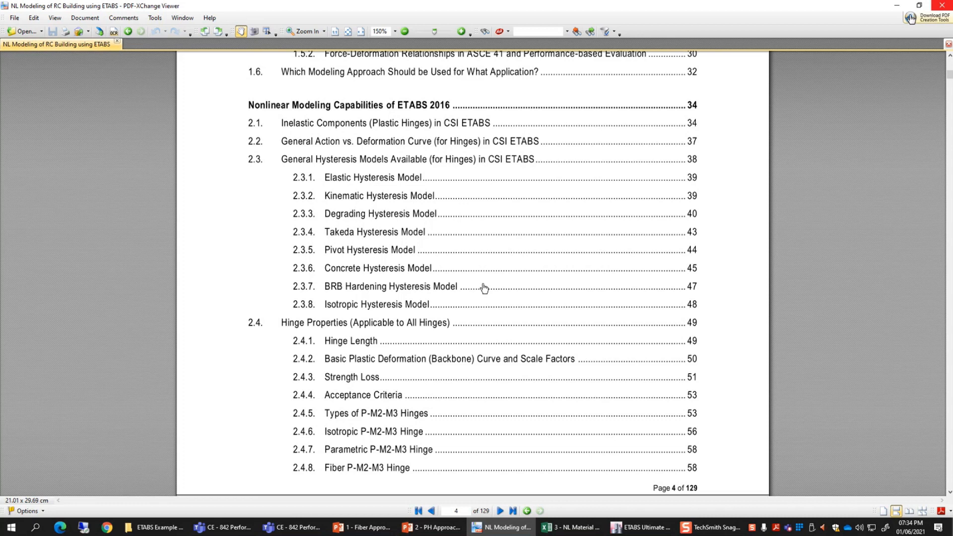
scroll(446, 341, "down", 5)
scroll(448, 342, "down", 3)
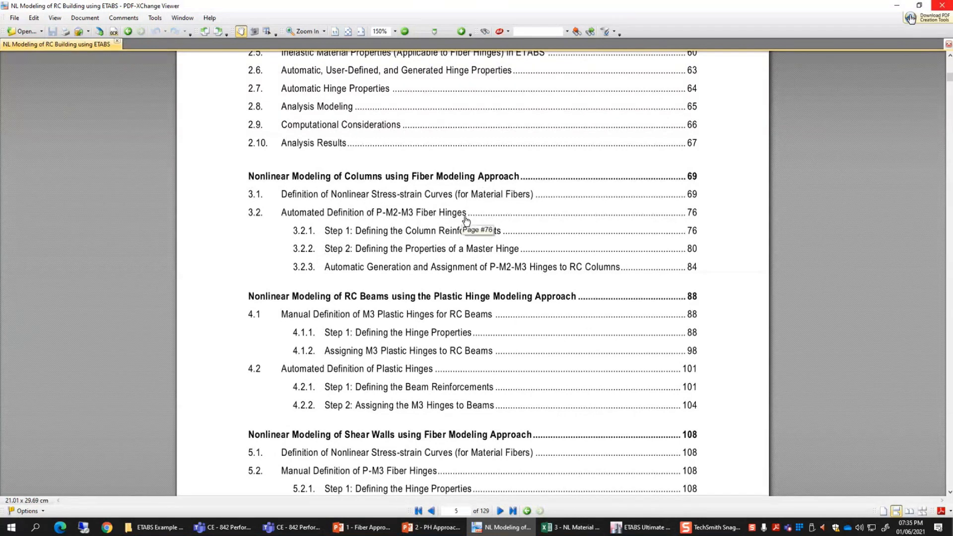
scroll(581, 297, "down", 1)
scroll(582, 297, "down", 3)
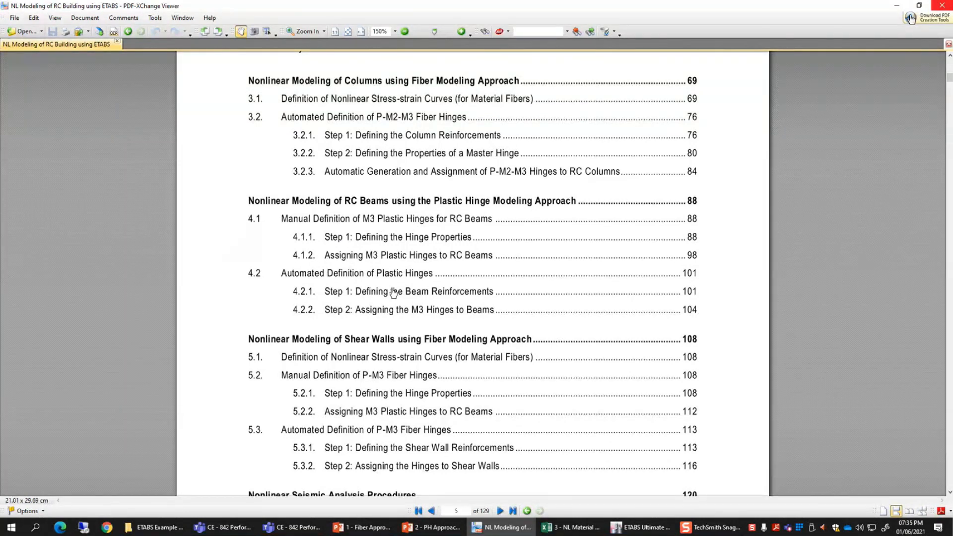
scroll(424, 298, "down", 3)
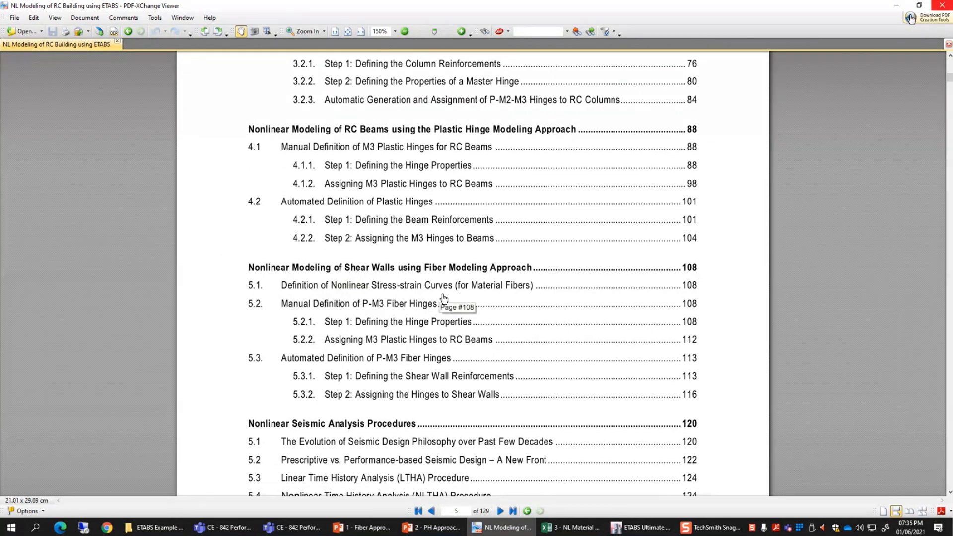
scroll(444, 298, "down", 1)
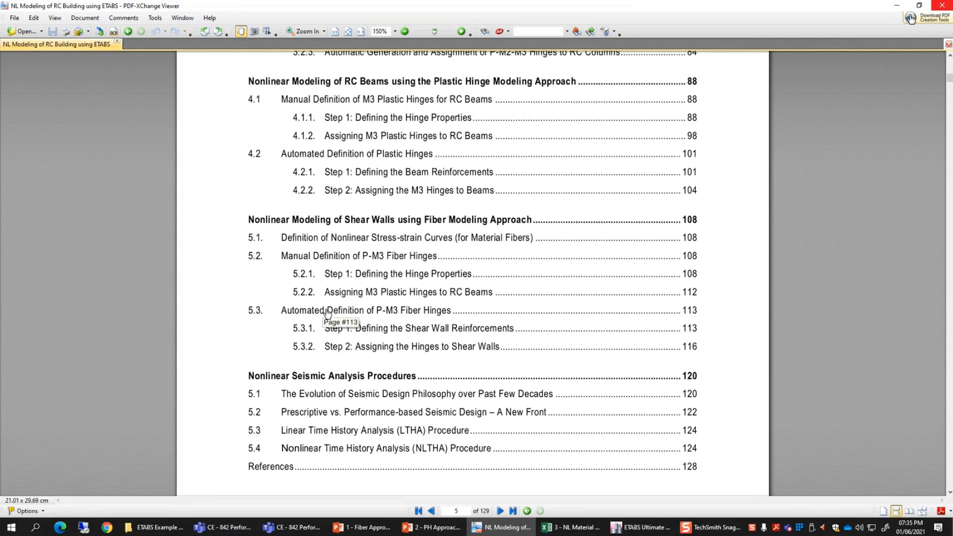
scroll(327, 313, "down", 2)
scroll(537, 362, "down", 5)
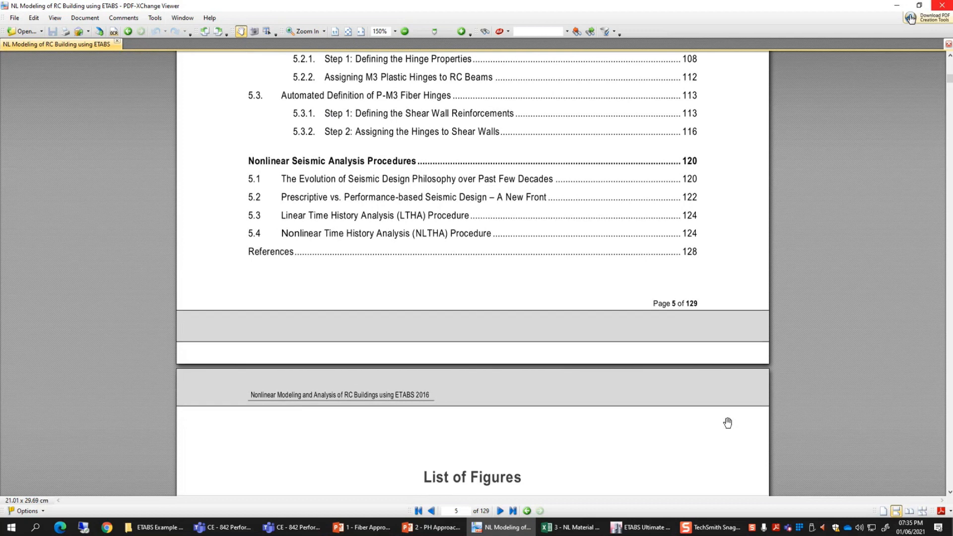
scroll(750, 428, "down", 2)
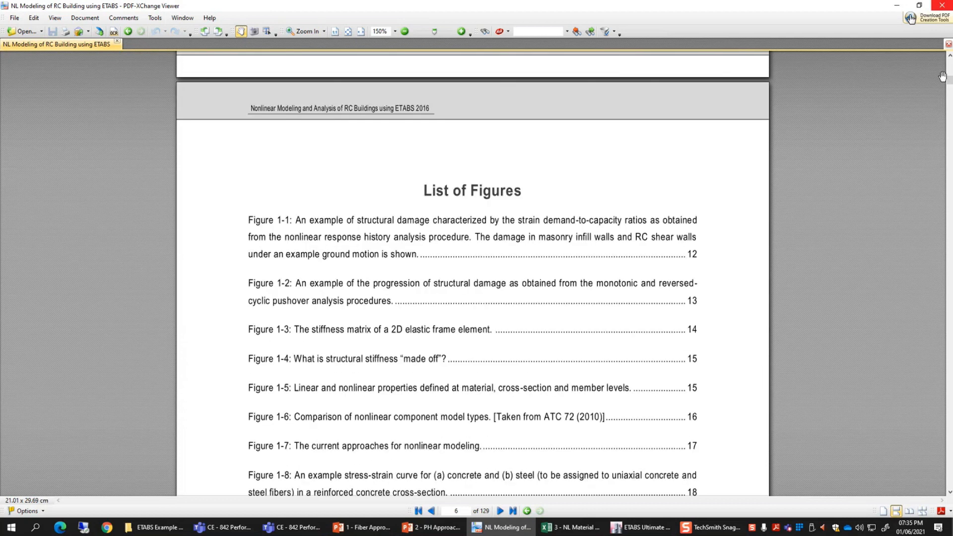
Look up the guide's instructions for adding a hinge property on pages 88 and 89, and return to ETABS
left_click_drag(950, 79, 915, 353)
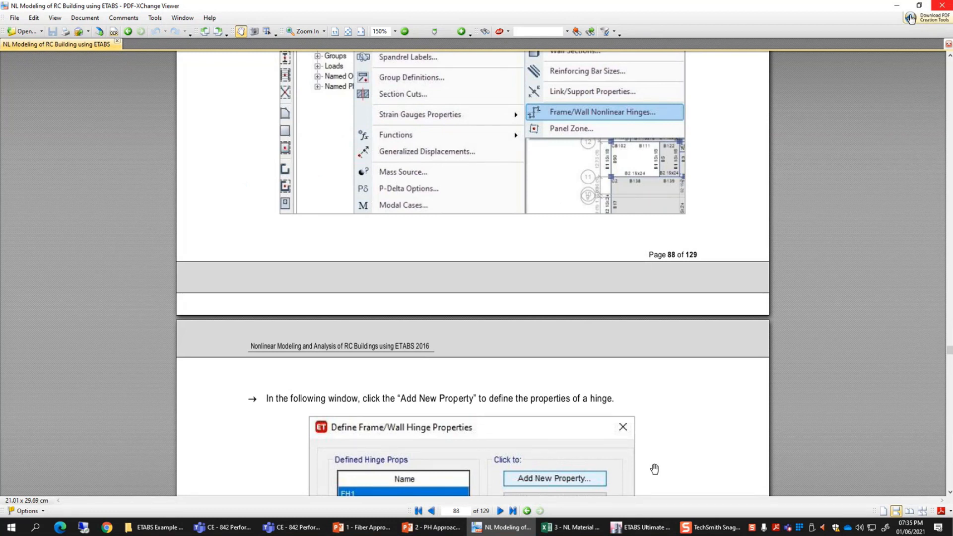
scroll(655, 469, "down", 5)
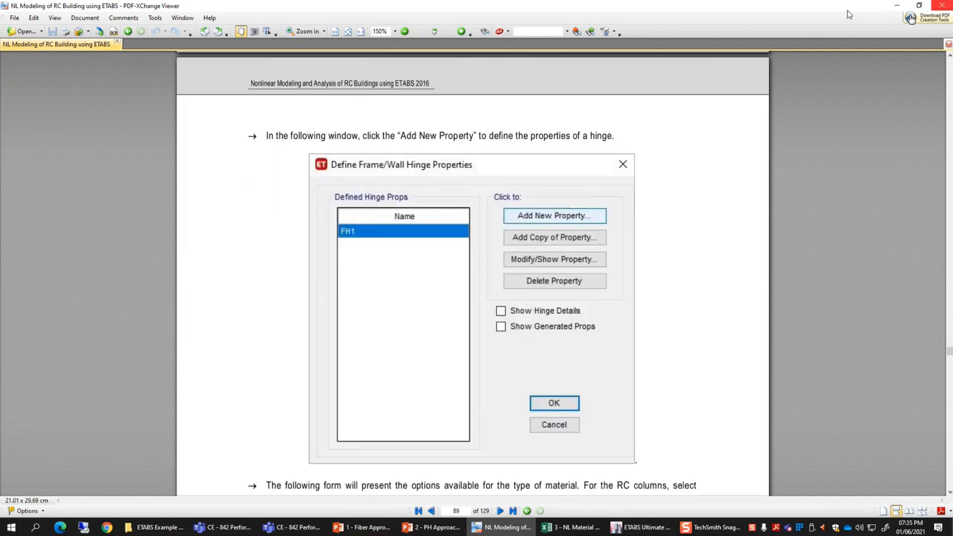
left_click(903, 5)
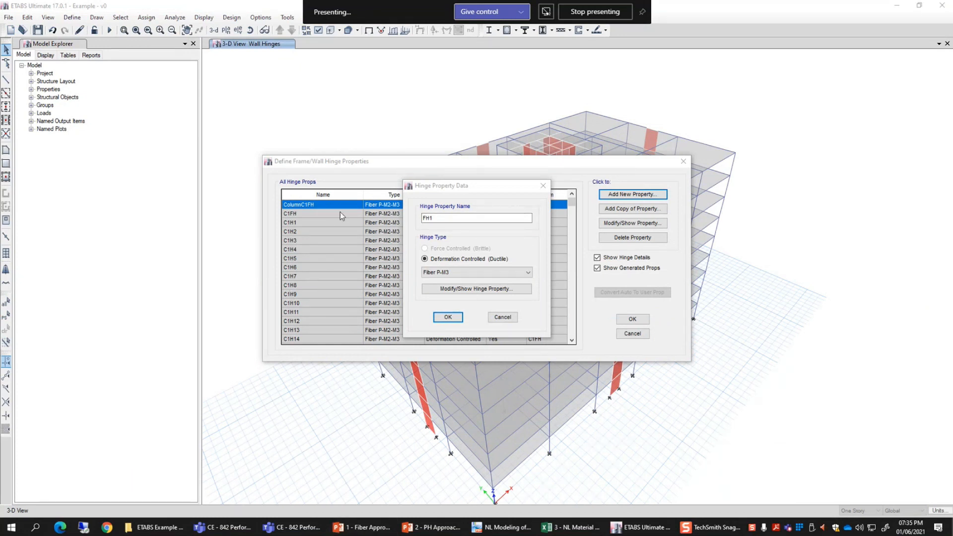
Discard the new FH1 hinge property and leave the frame/wall hinge definitions without applying changes
left_click_drag(456, 189, 324, 229)
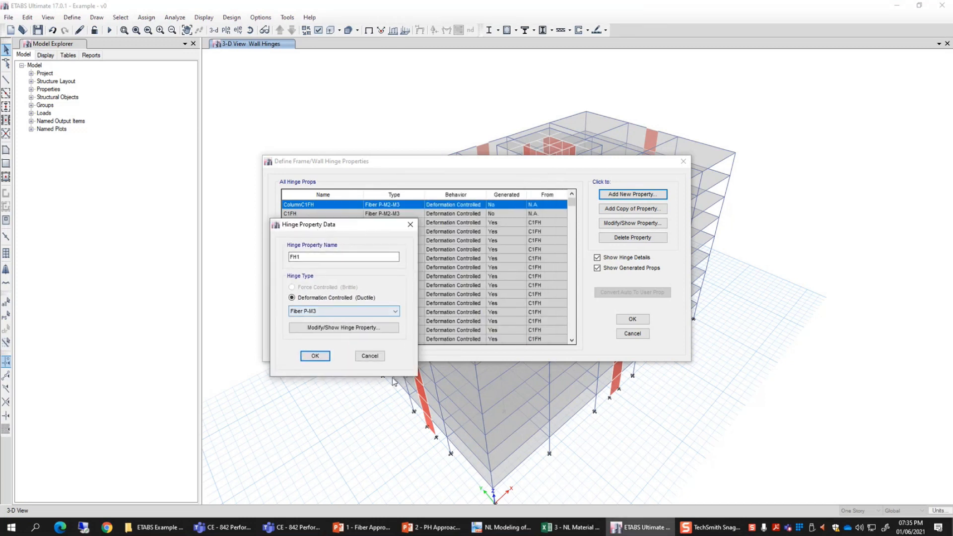
left_click(370, 356)
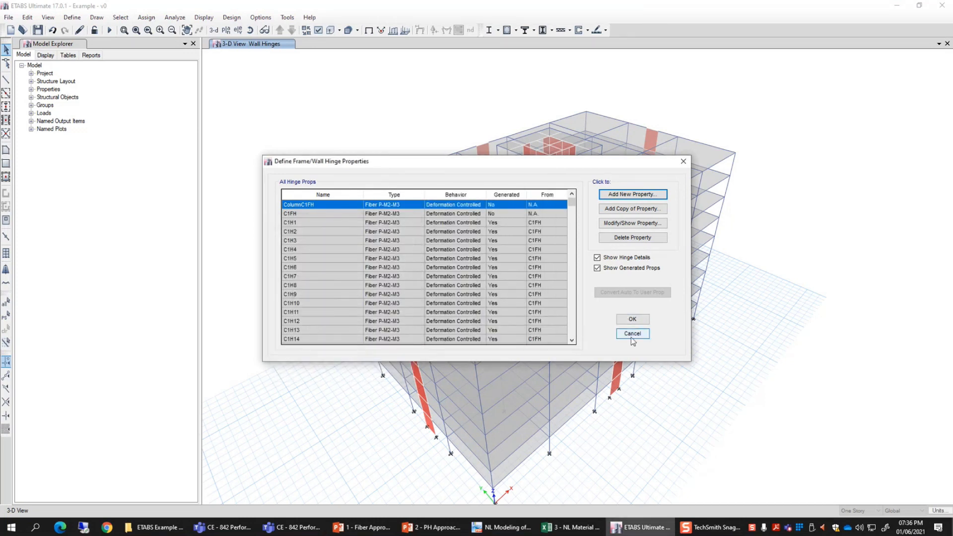
left_click(633, 333)
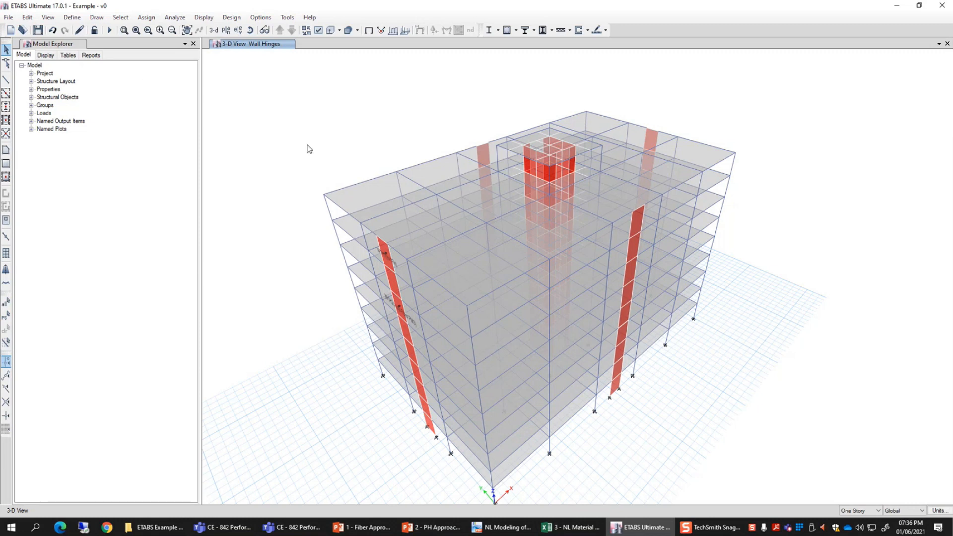
Open the other Example - v0 model from the NUST Data (I:) drive, discarding changes to the current model
left_click(22, 30)
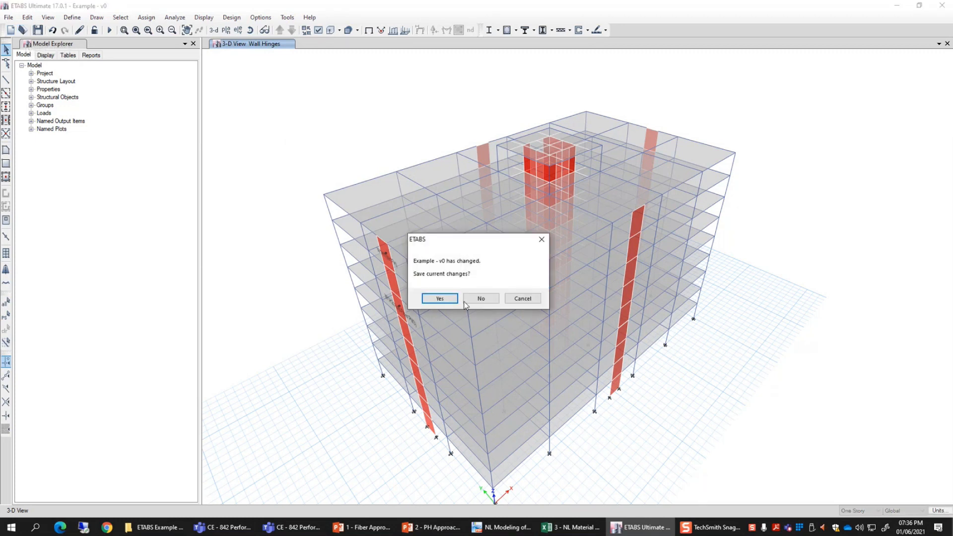
left_click(485, 302)
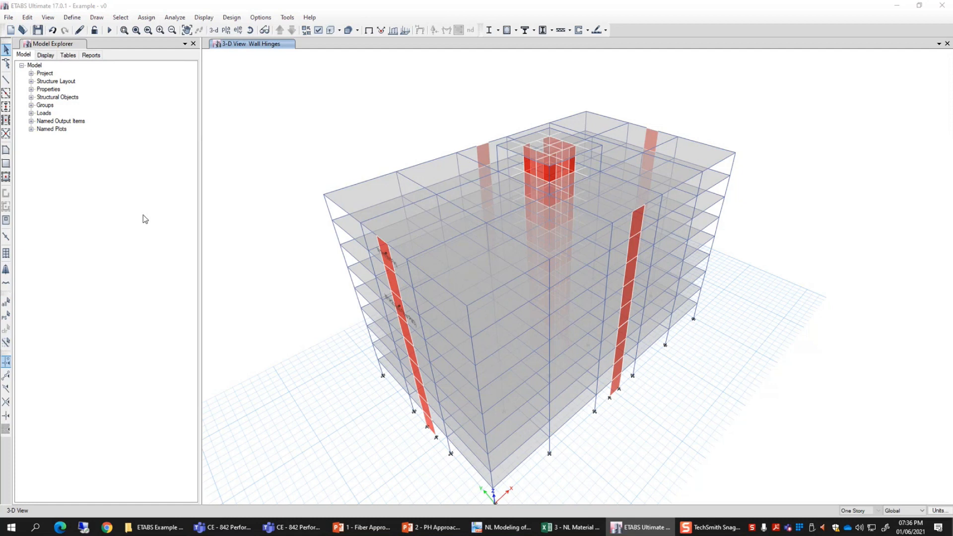
scroll(120, 295, "down", 3)
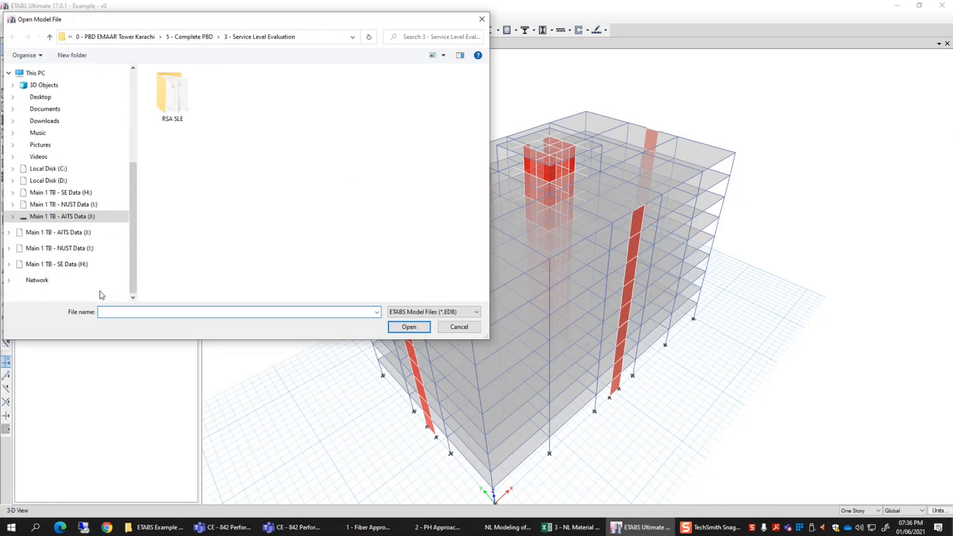
left_click(86, 206)
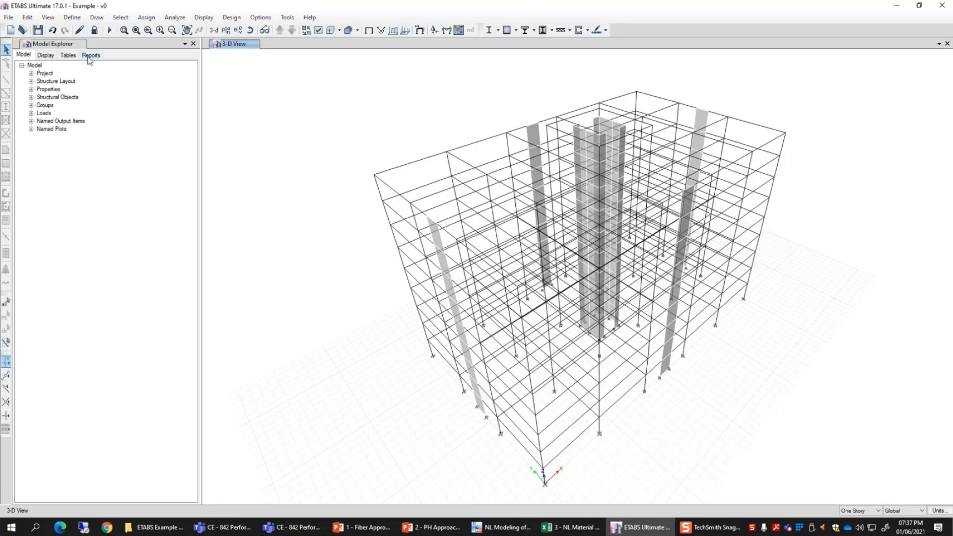
Examine the defined load cases, including Mode1_Push and Northridge Ground Motion-1, and leave them without changes
left_click(65, 22)
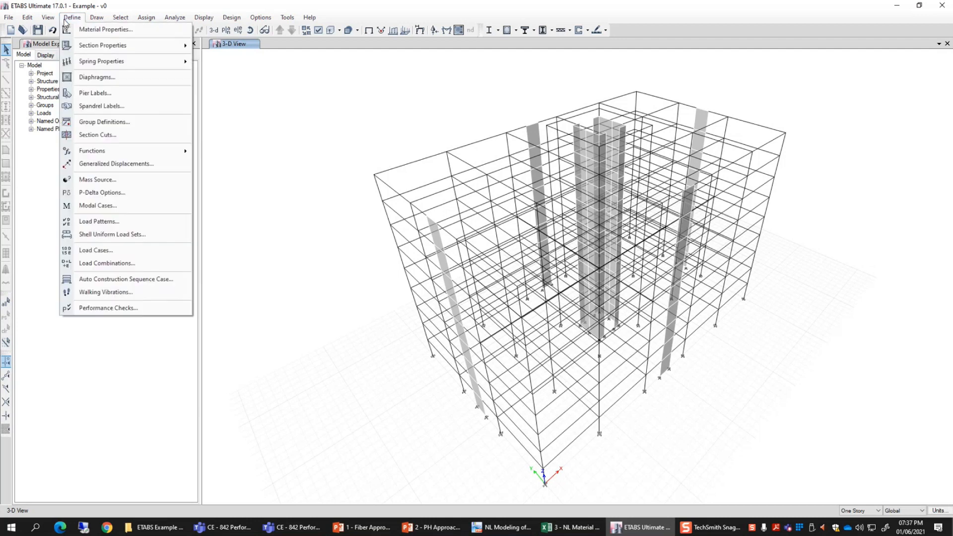
left_click(132, 254)
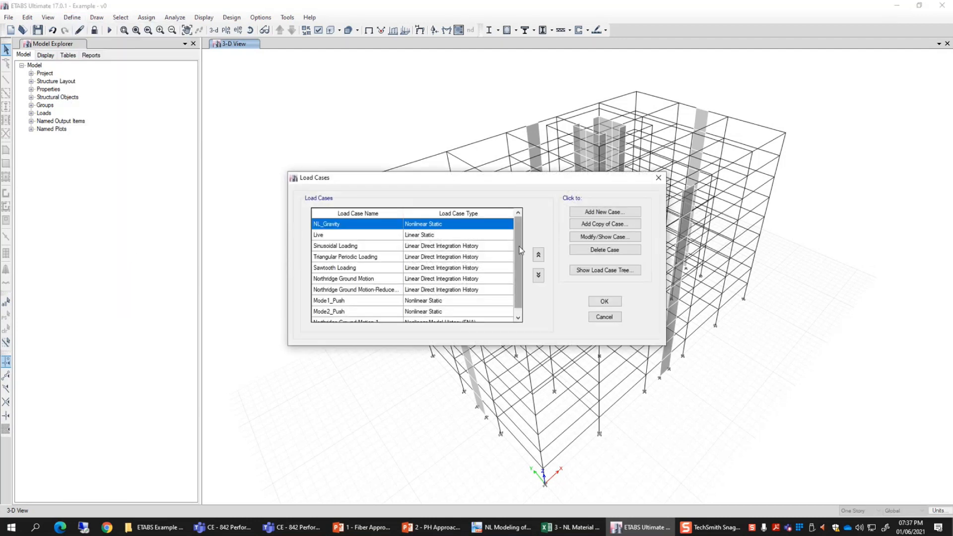
scroll(519, 246, "down", 1)
left_click(427, 291)
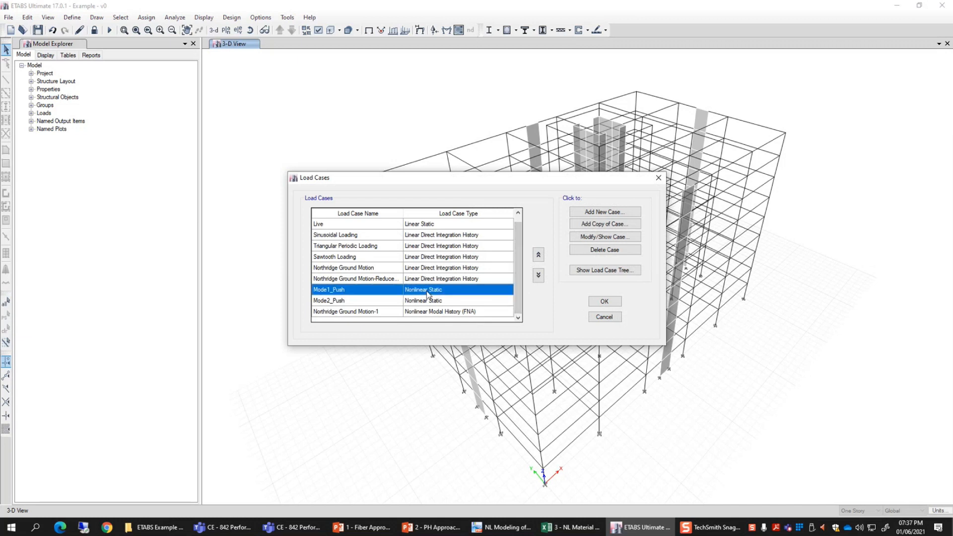
left_click(349, 314)
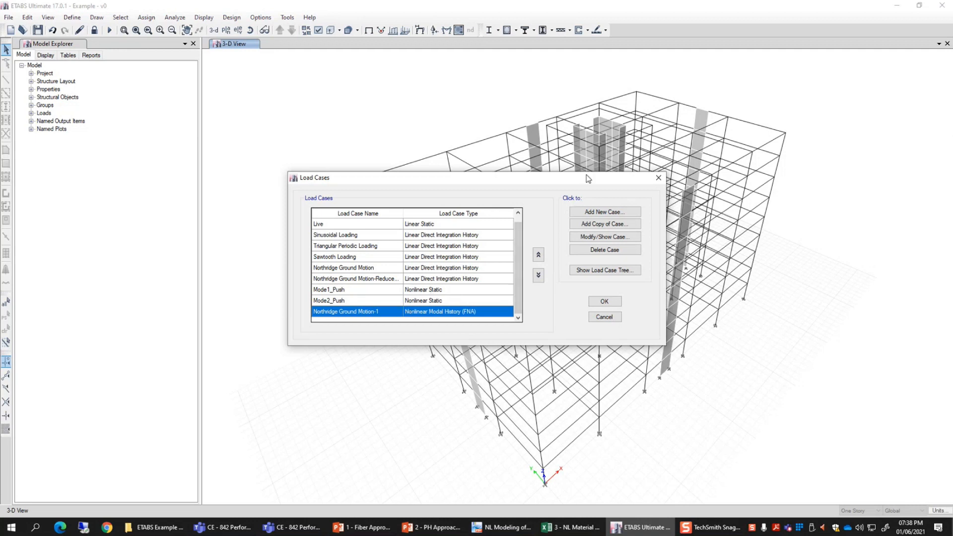
left_click_drag(583, 180, 272, 69)
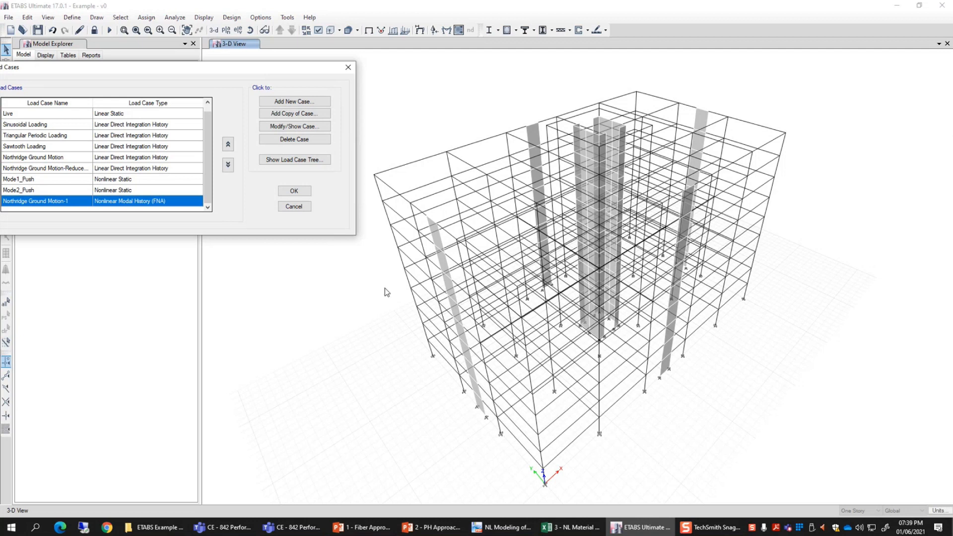
left_click(294, 207)
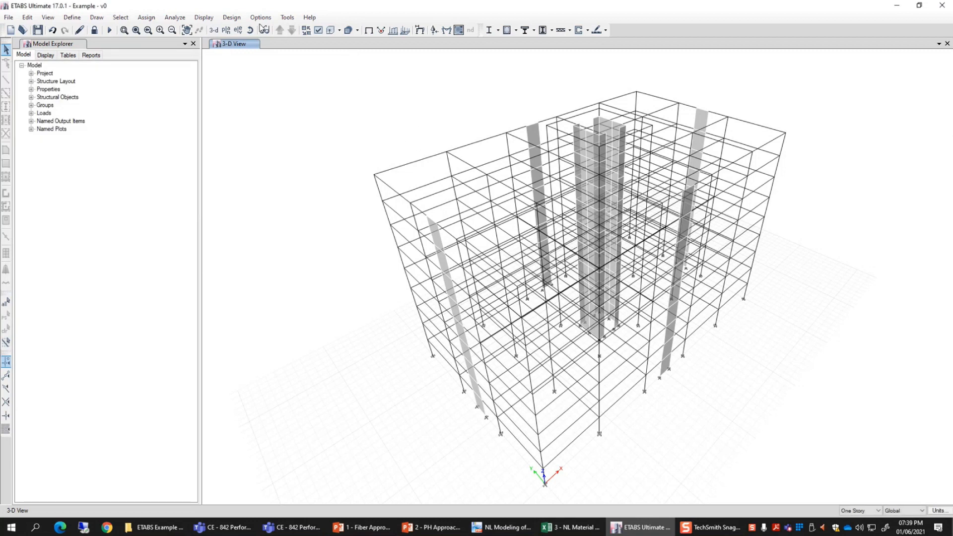
left_click(236, 18)
mouse_move(261, 18)
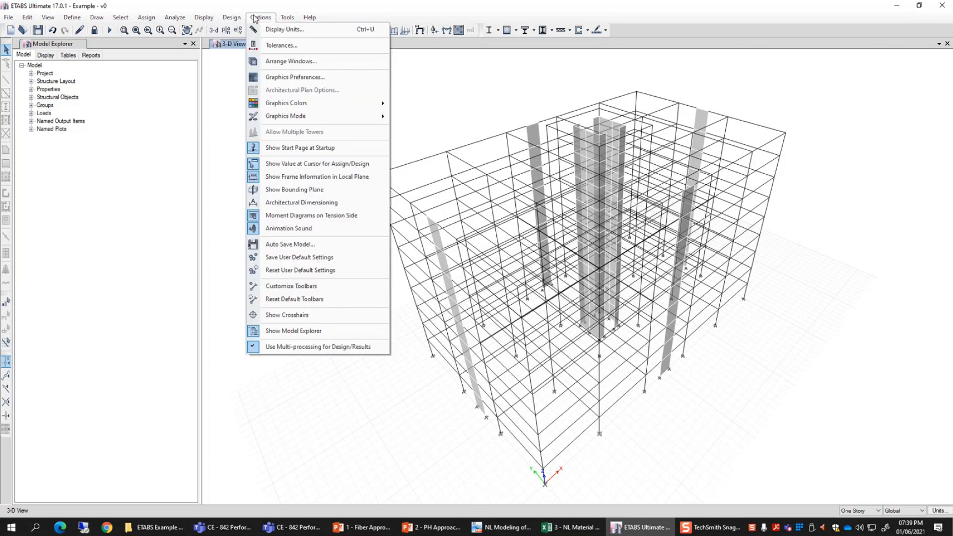
Review the display color settings and the available screen color schemes, and leave them without applying changes
mouse_move(347, 103)
left_click(422, 104)
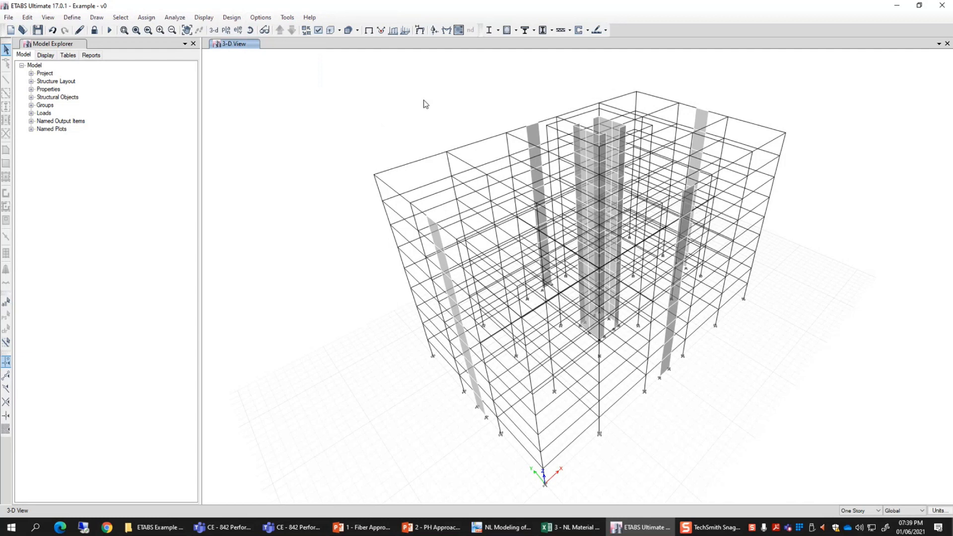
left_click(626, 289)
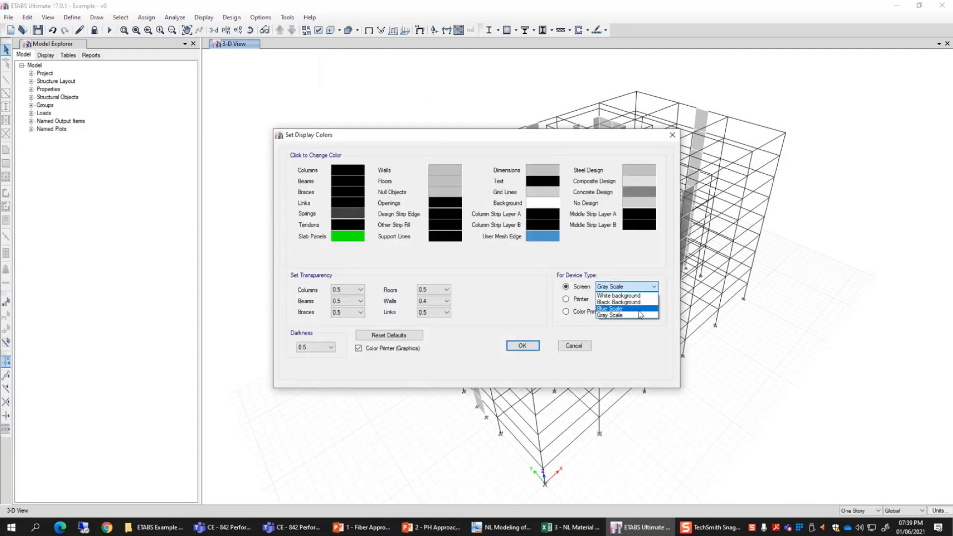
left_click(635, 288)
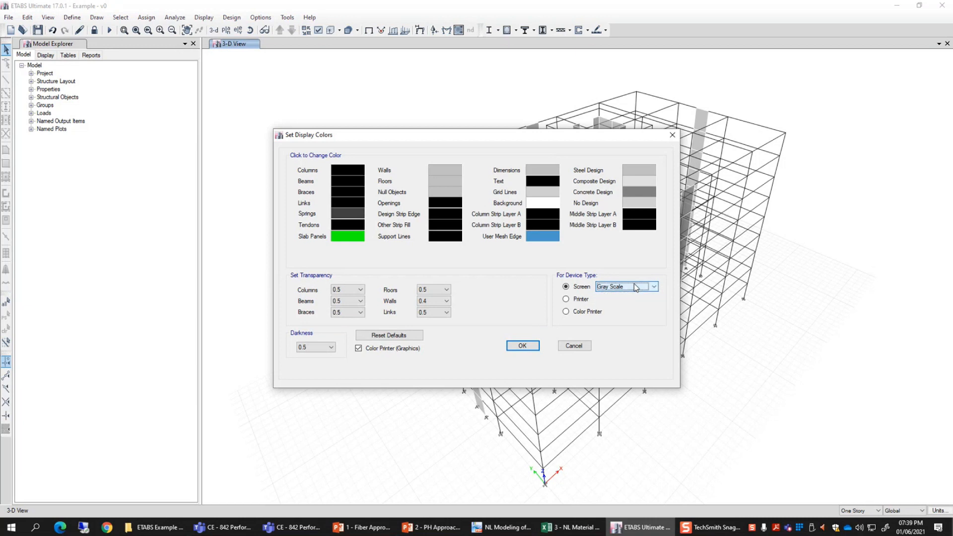
left_click_drag(548, 143, 232, 117)
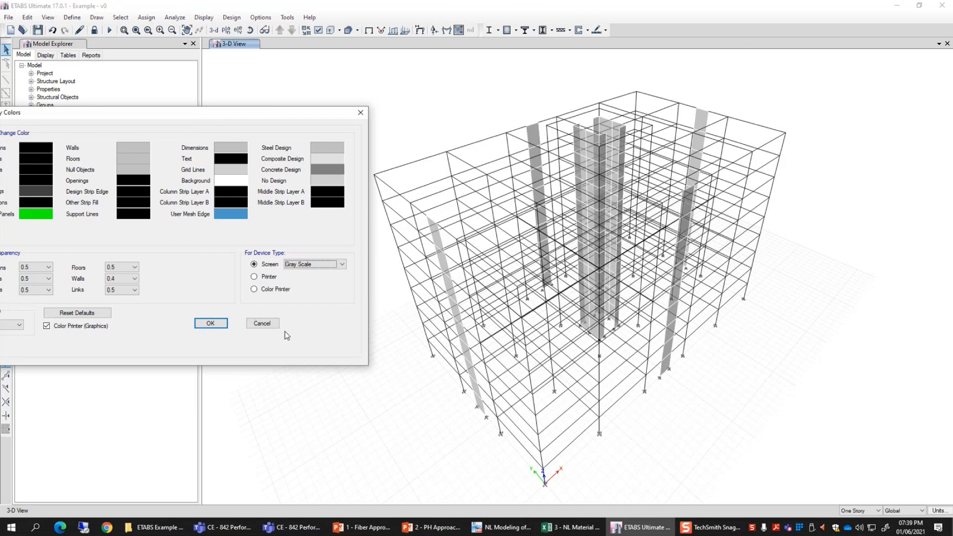
left_click(259, 325)
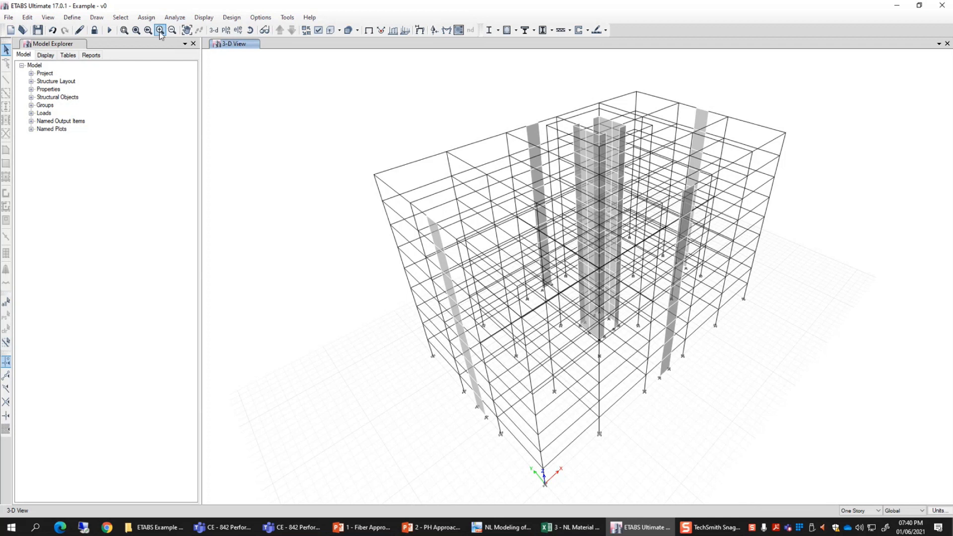
Open the deformed shape settings and choose Northridge Ground Motion-1 as the load case to display
left_click(202, 18)
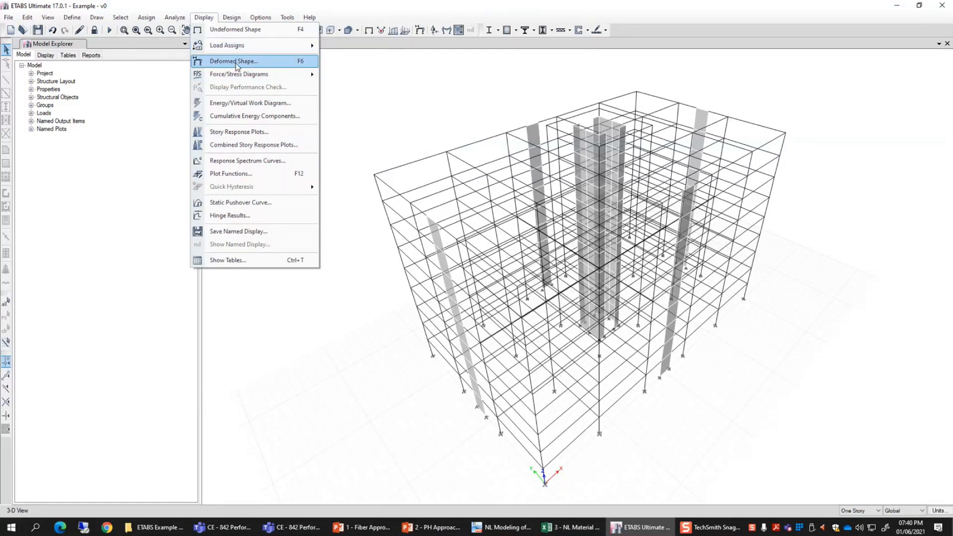
left_click(267, 64)
left_click_drag(476, 99, 253, 72)
left_click(197, 113)
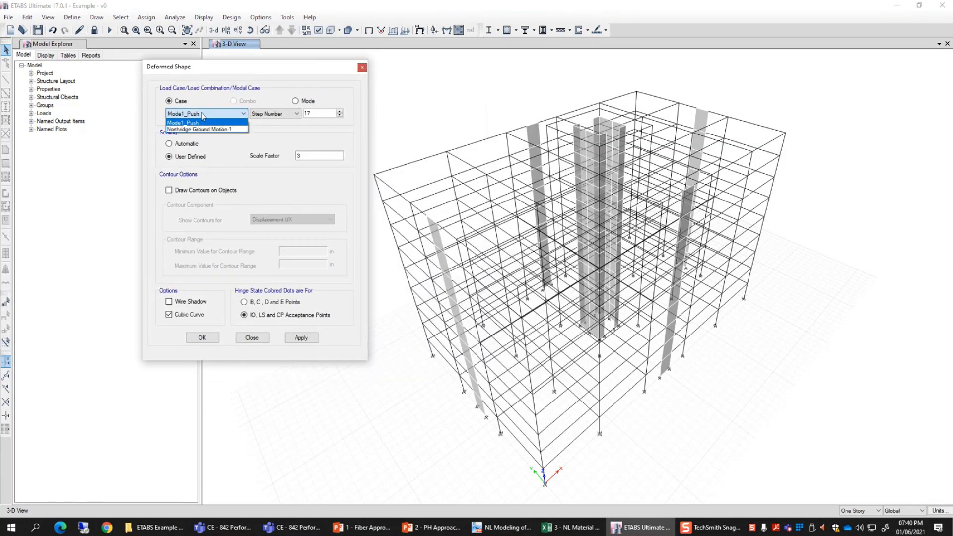
left_click(185, 114)
left_click(186, 114)
left_click(200, 111)
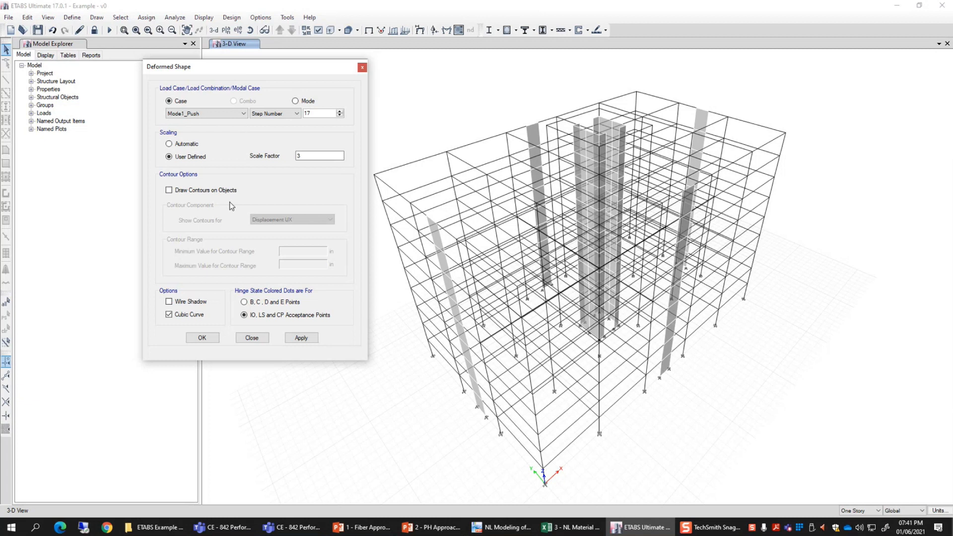
left_click(196, 118)
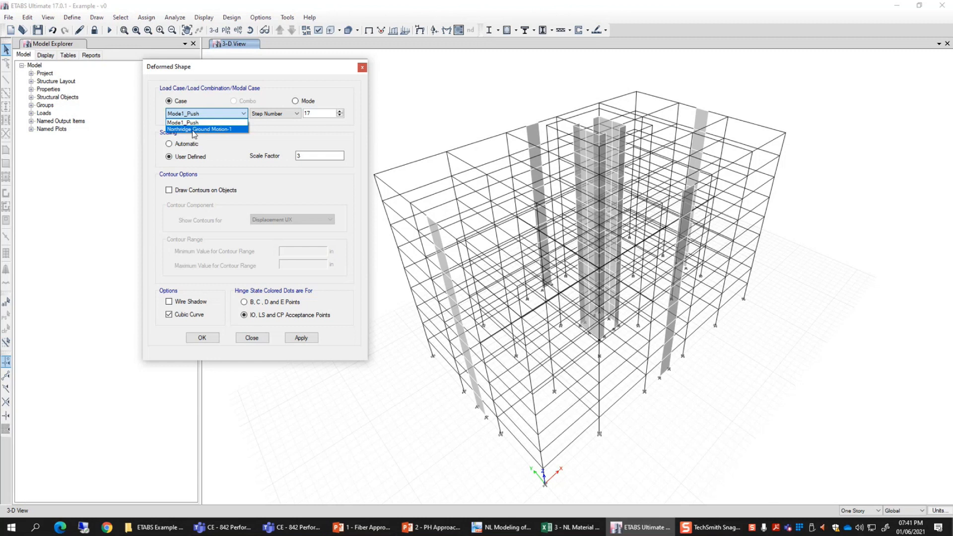
left_click(232, 130)
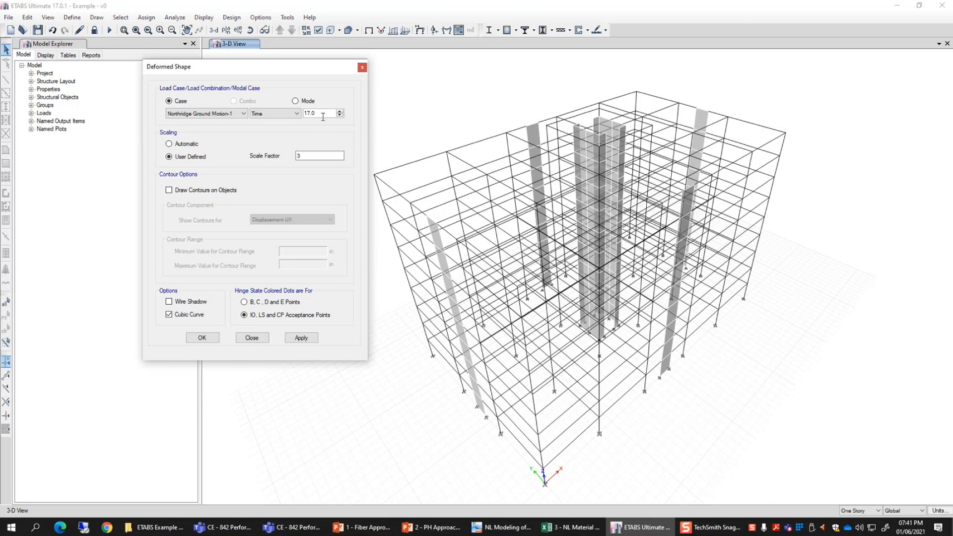
Set the ground motion result time to 10 and apply the deformed shape to the 3-D view
left_click(284, 114)
left_click(284, 118)
left_click(445, 224)
left_click(281, 113)
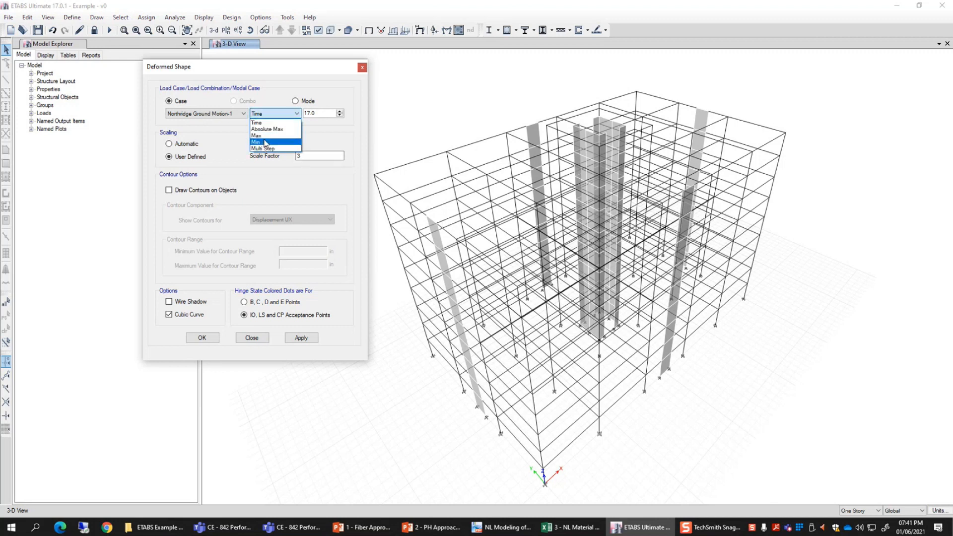
left_click(294, 182)
key("Tab")
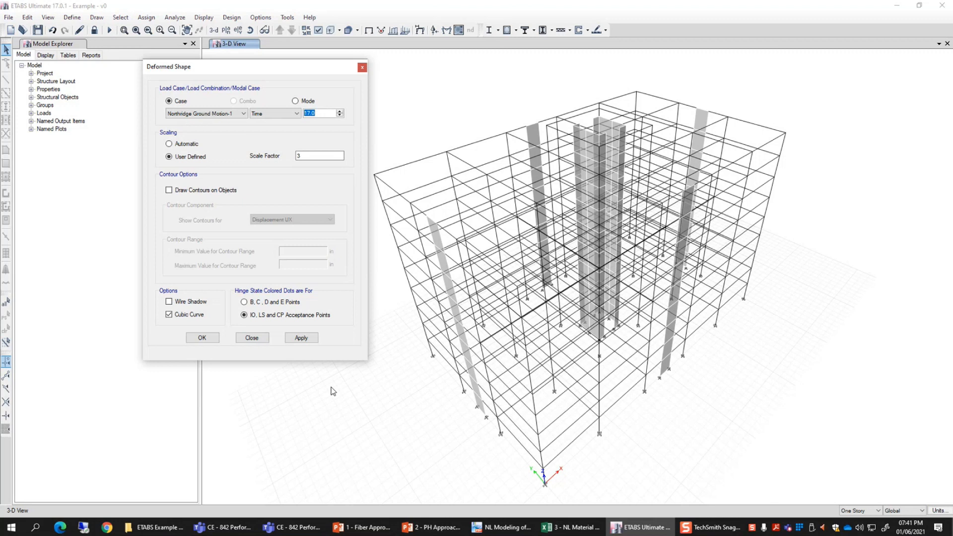
type("10")
double_click(312, 114)
left_click(297, 114)
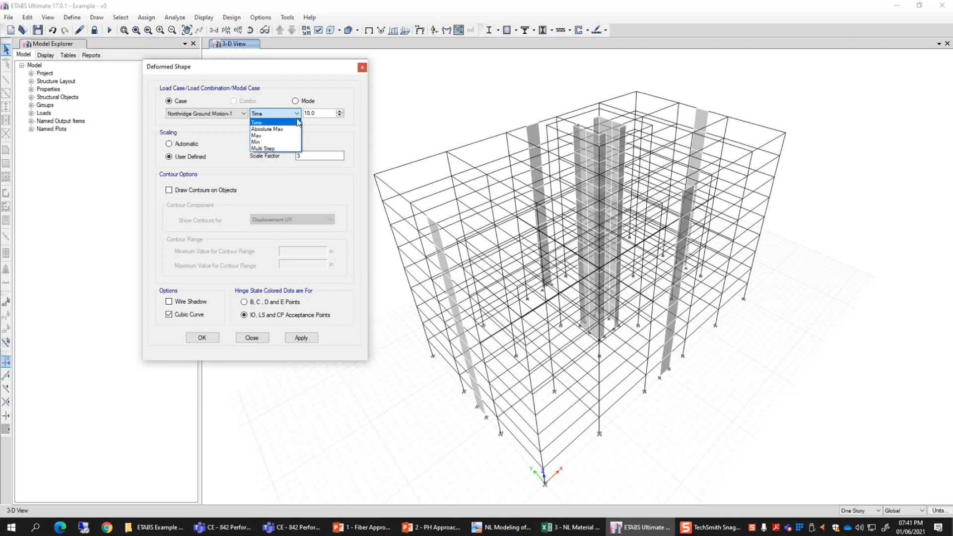
left_click(323, 116)
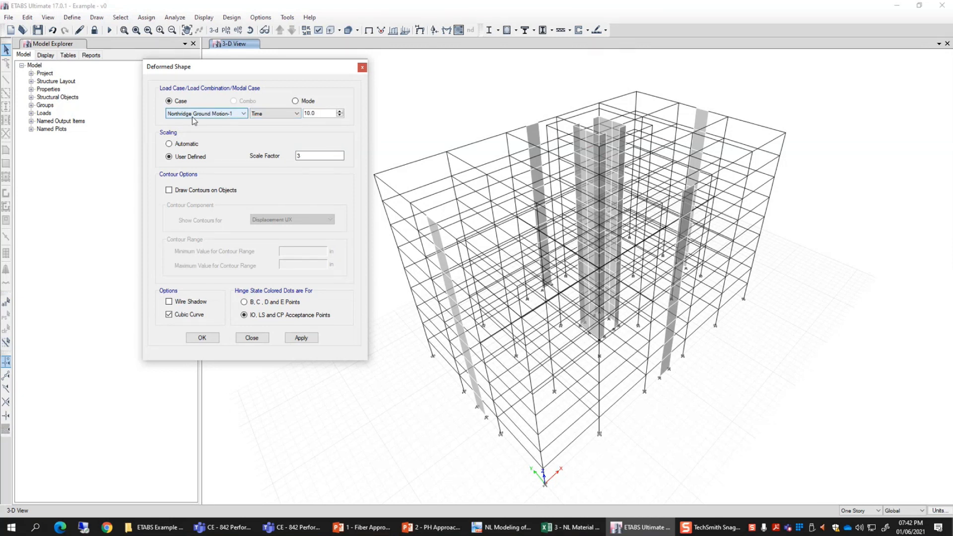
left_click_drag(244, 66, 118, 66)
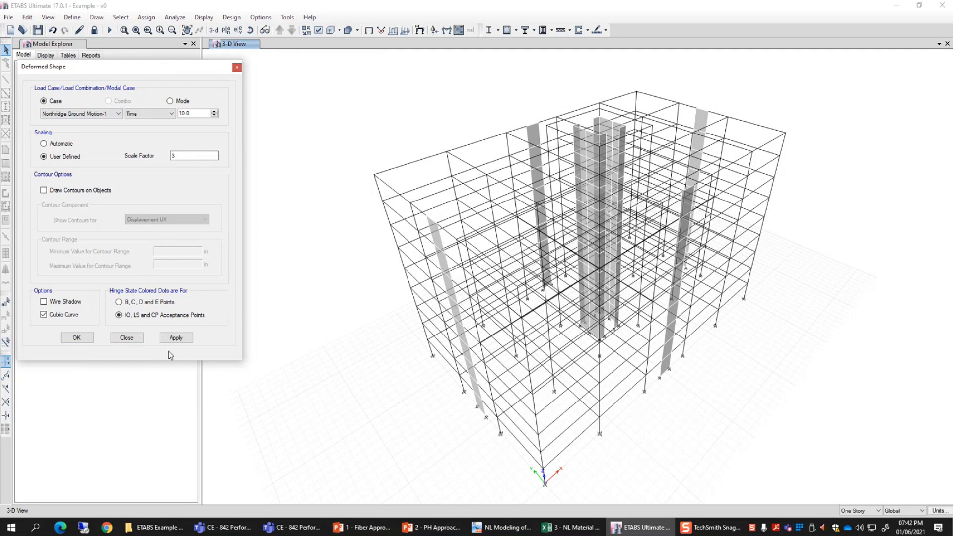
left_click(169, 337)
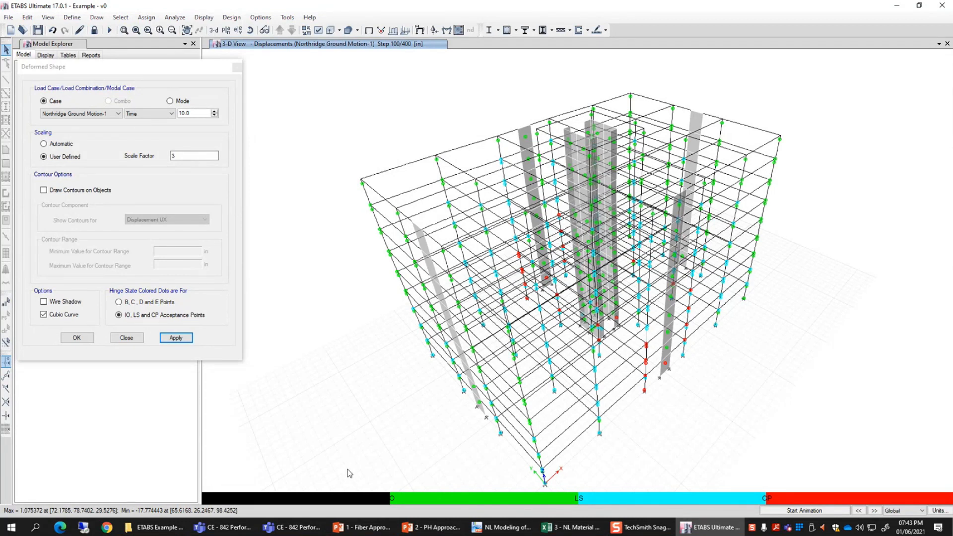
Inspect the displacement values of several joints on the deformed building, including the corner joint at the top story
right_click(427, 232)
right_click(590, 61)
right_click(599, 115)
right_click(625, 299)
right_click(500, 173)
right_click(388, 188)
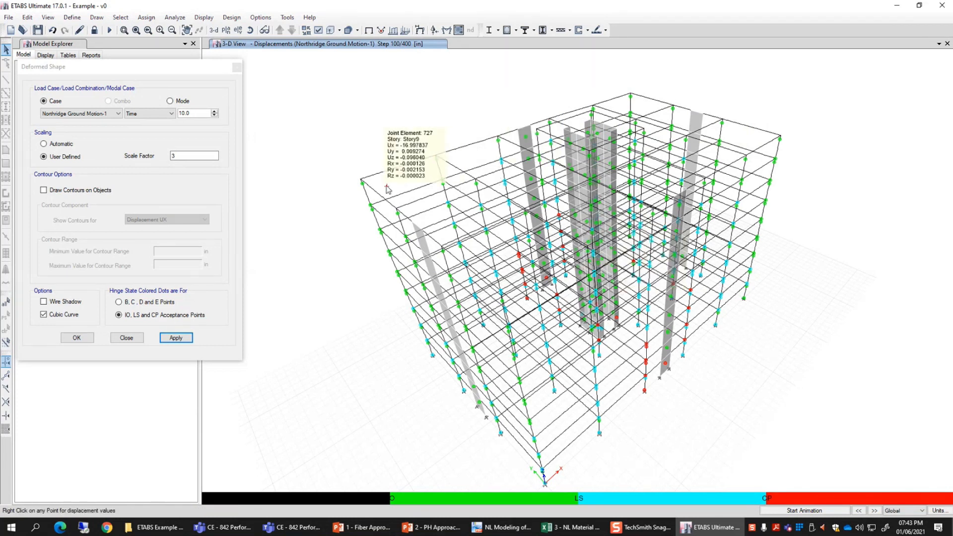
right_click(361, 179)
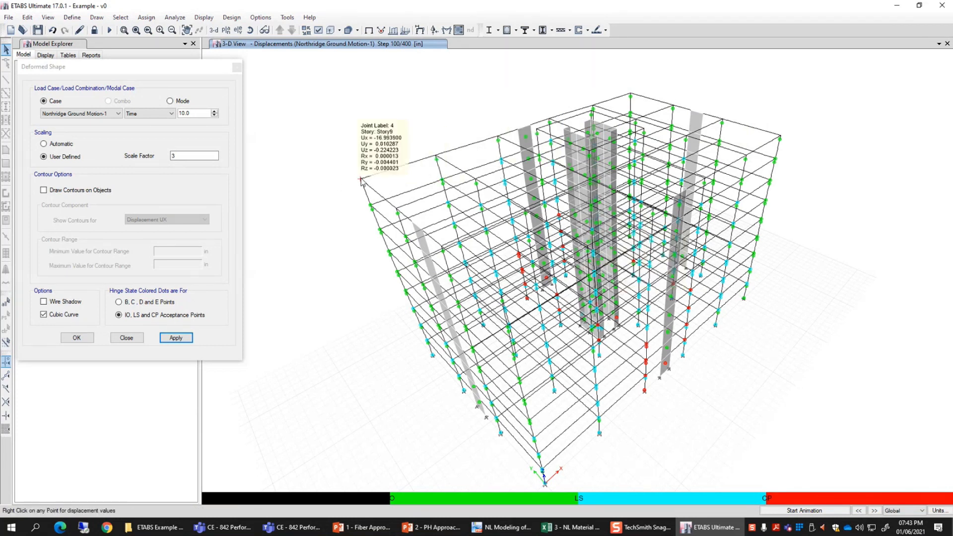
right_click(534, 133)
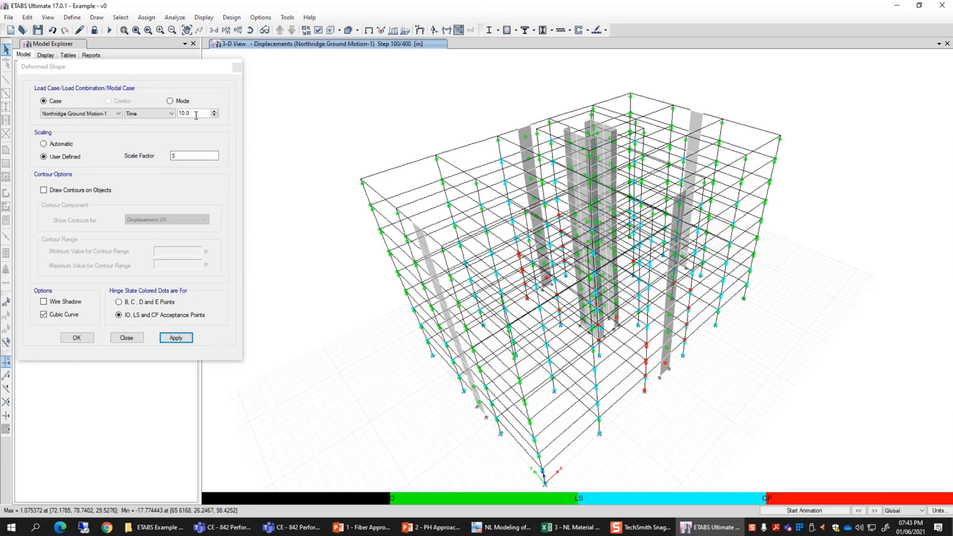
mouse_move(646, 379)
Examine the nonlinear data and stress-strain plot of the 5000Psi concrete material, and return to its property data
left_click(72, 17)
left_click(89, 31)
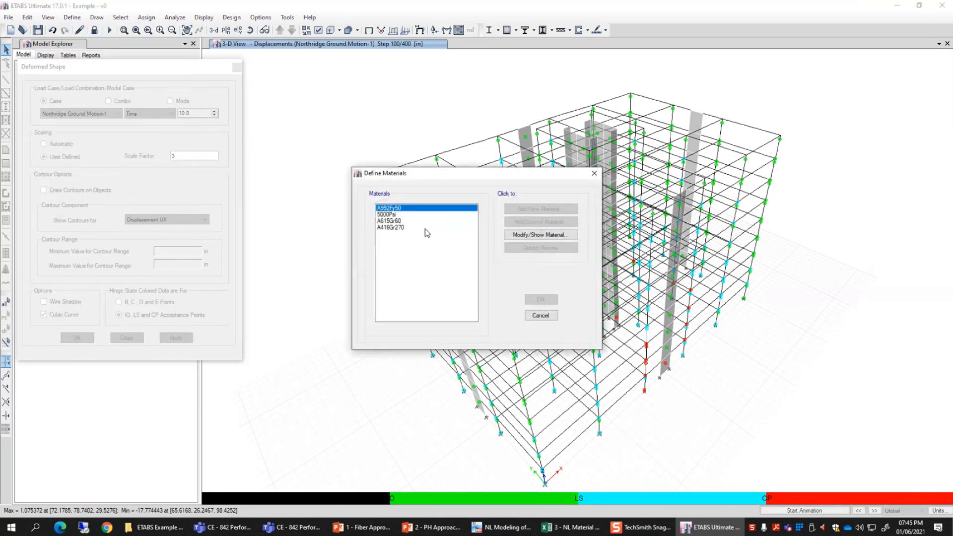
left_click(397, 220)
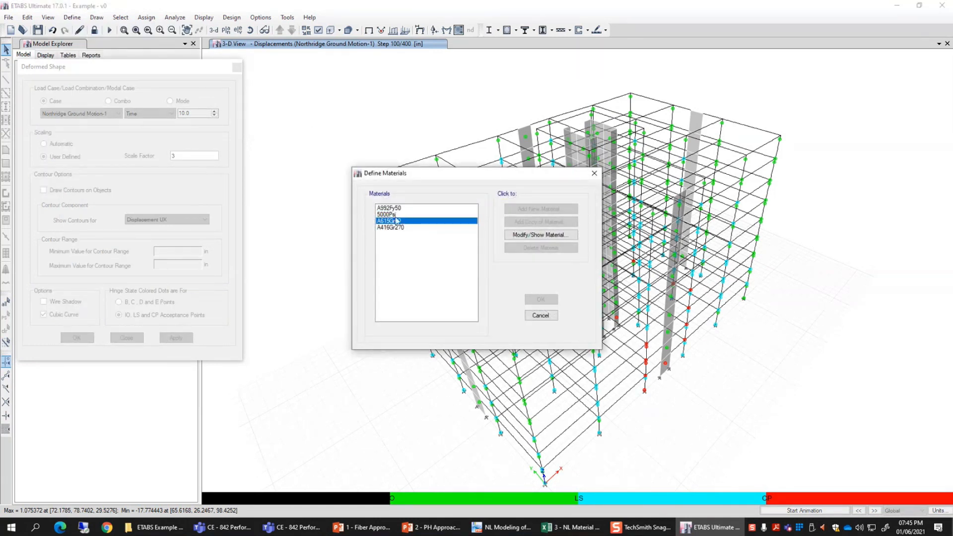
left_click(401, 214)
left_click(522, 235)
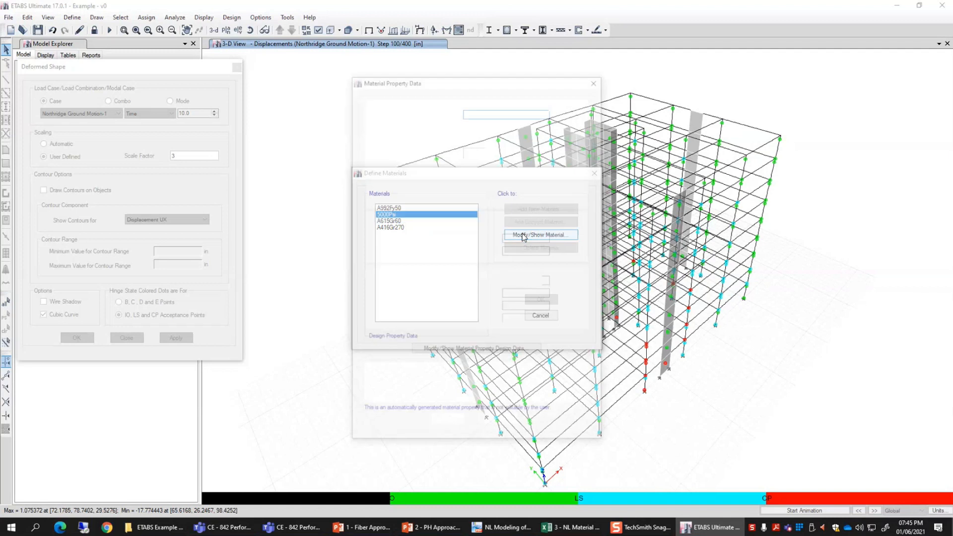
left_click(431, 352)
left_click(470, 316)
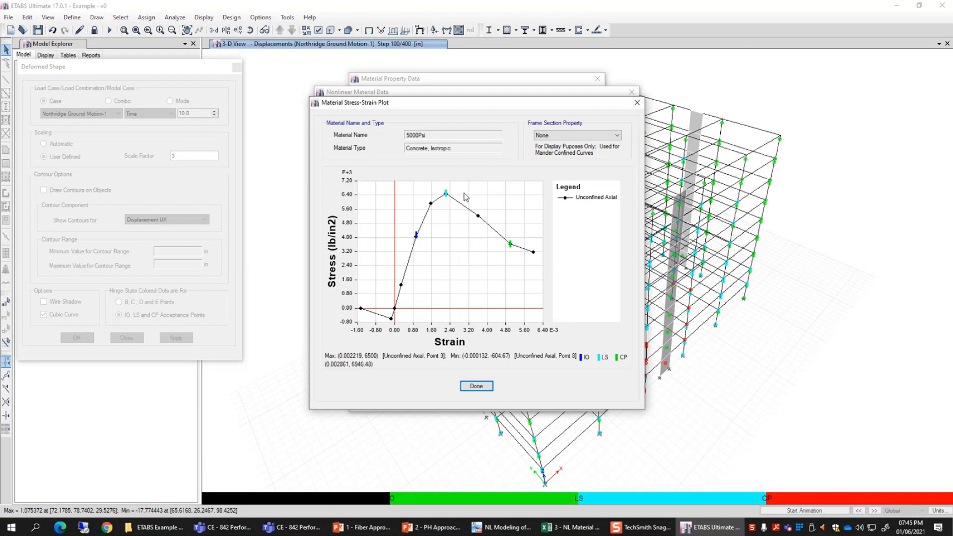
left_click(476, 386)
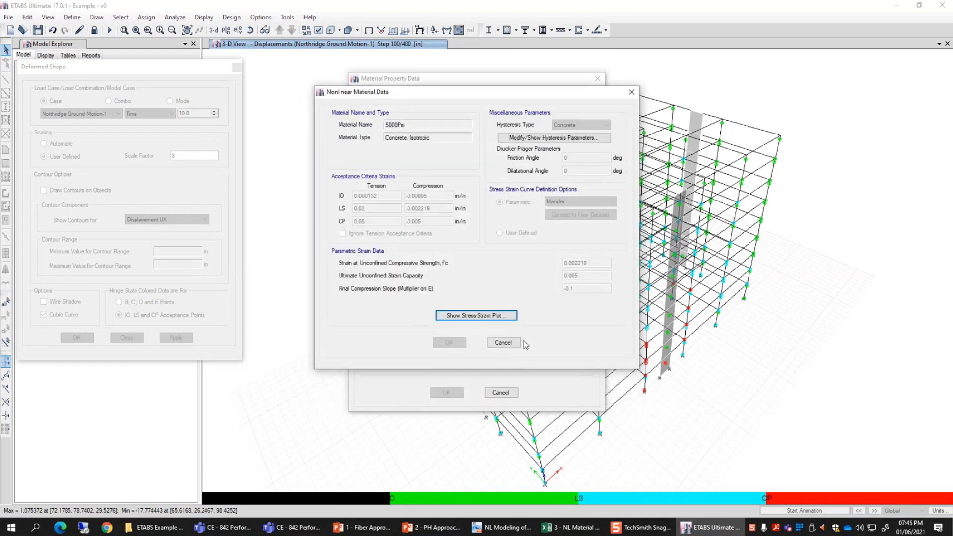
left_click(515, 344)
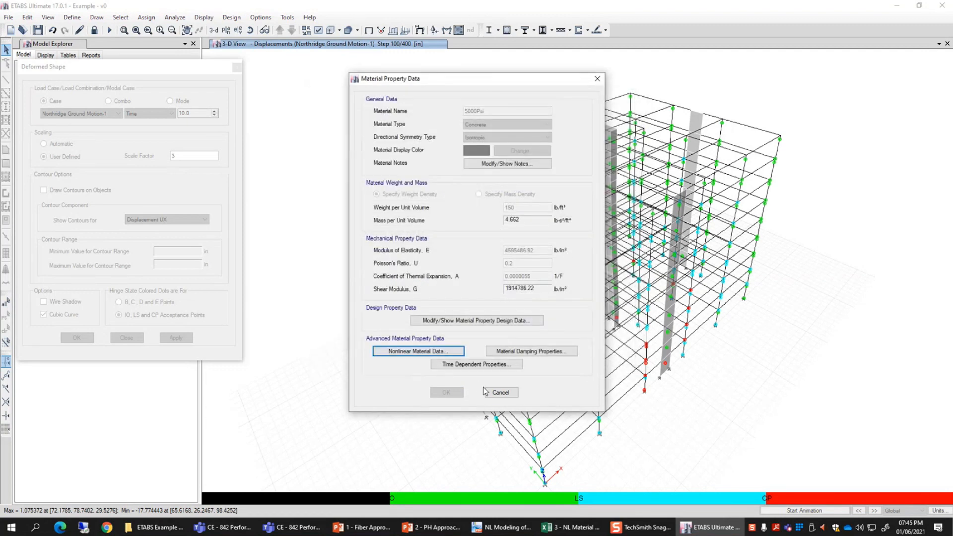
Check the 5000Psi stress-strain plot once more and leave the material definitions without changes
left_click(421, 351)
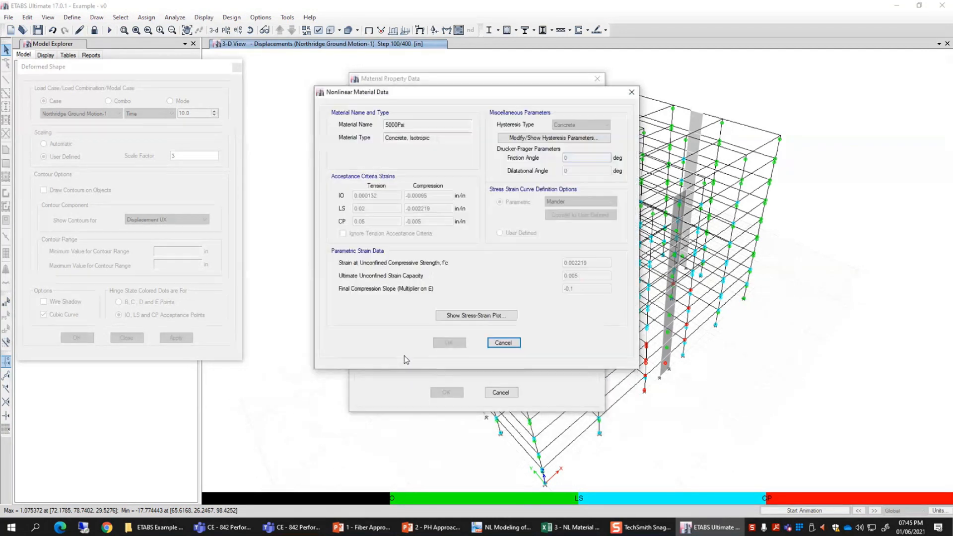
left_click(485, 320)
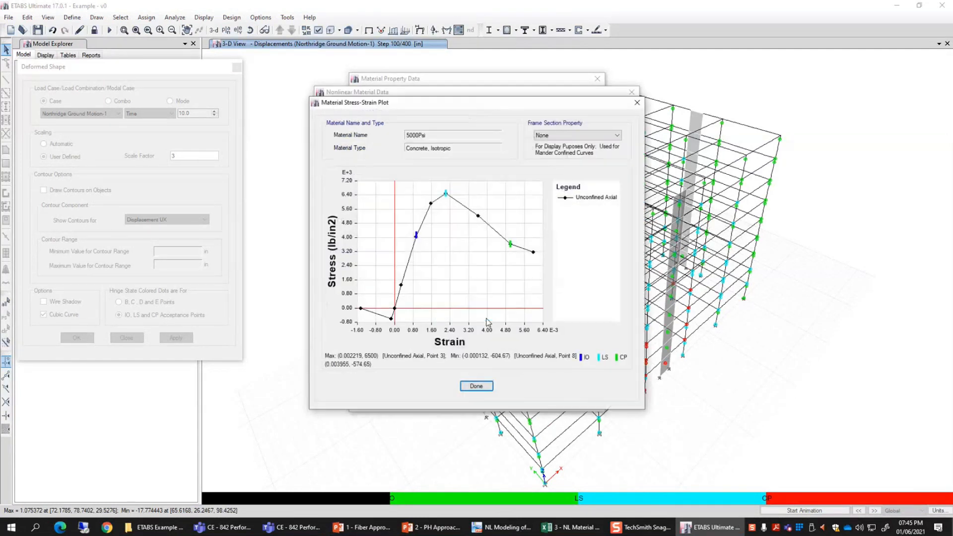
left_click(475, 386)
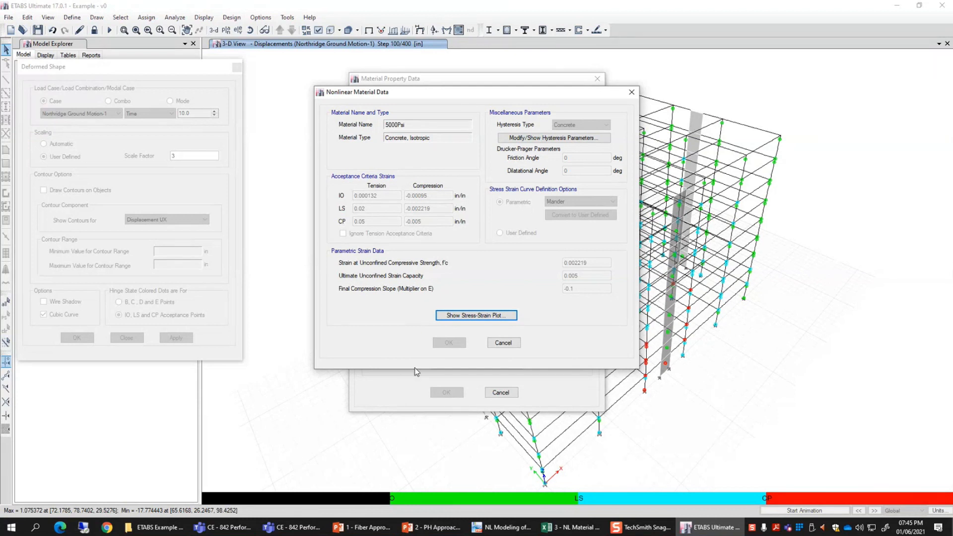
left_click(504, 343)
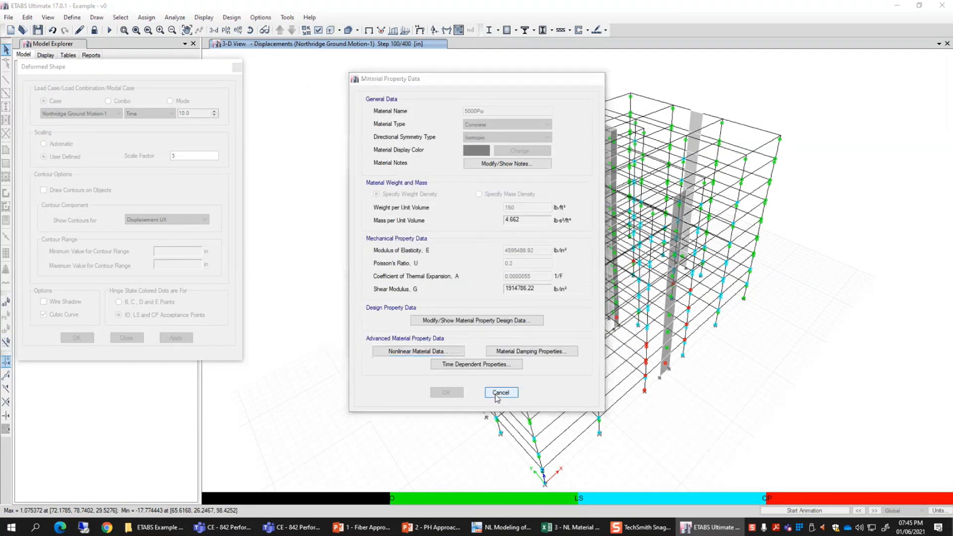
left_click(500, 392)
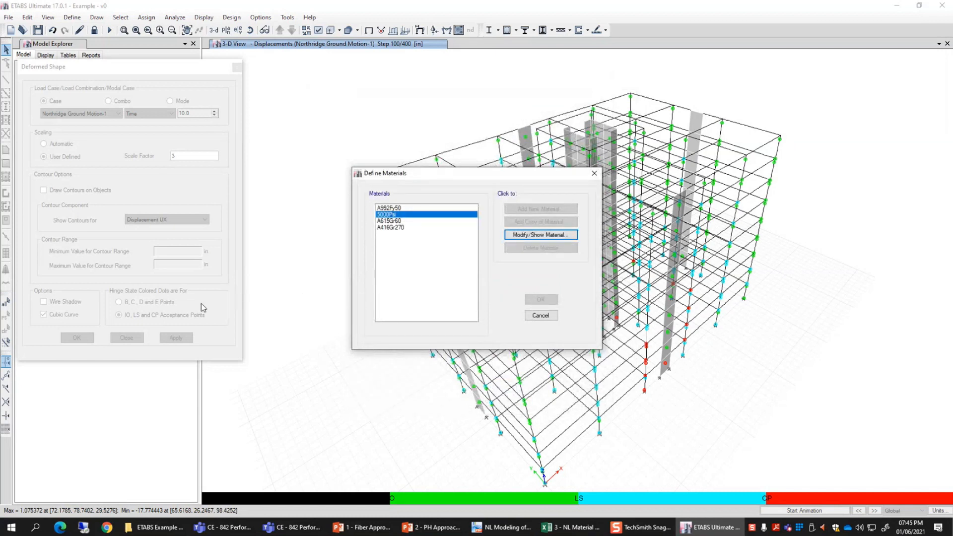
key("Escape")
Color the hinge states on the deformed shape by B, C, D and E points and inspect a wall-base joint
left_click(139, 304)
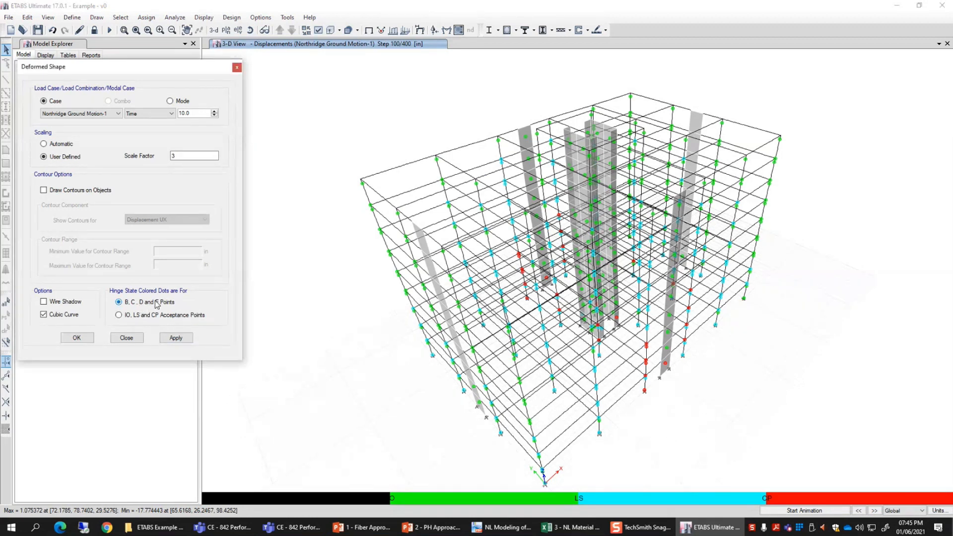
left_click(184, 338)
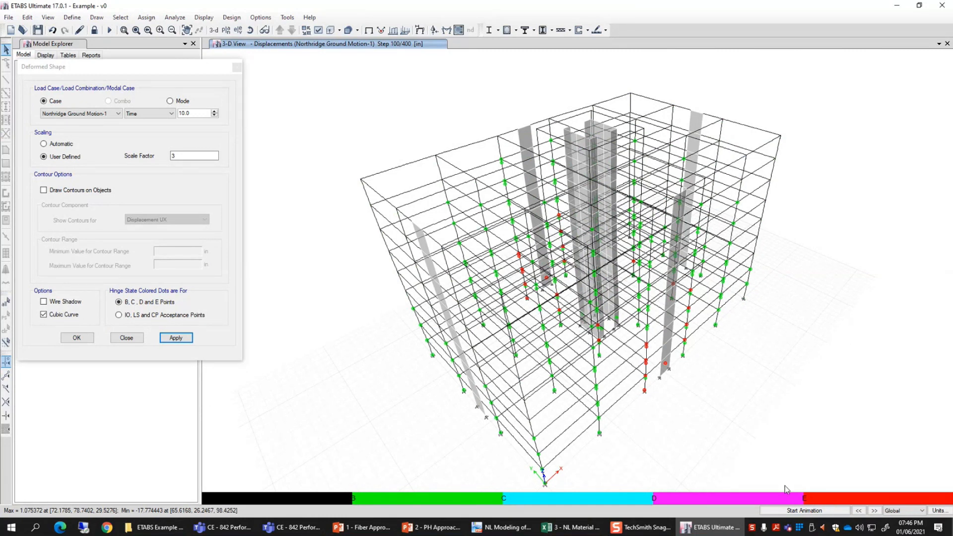
right_click(546, 277)
Switch the Northridge Ground Motion-1 deformed shape from a single time to Max and apply it
left_click(149, 114)
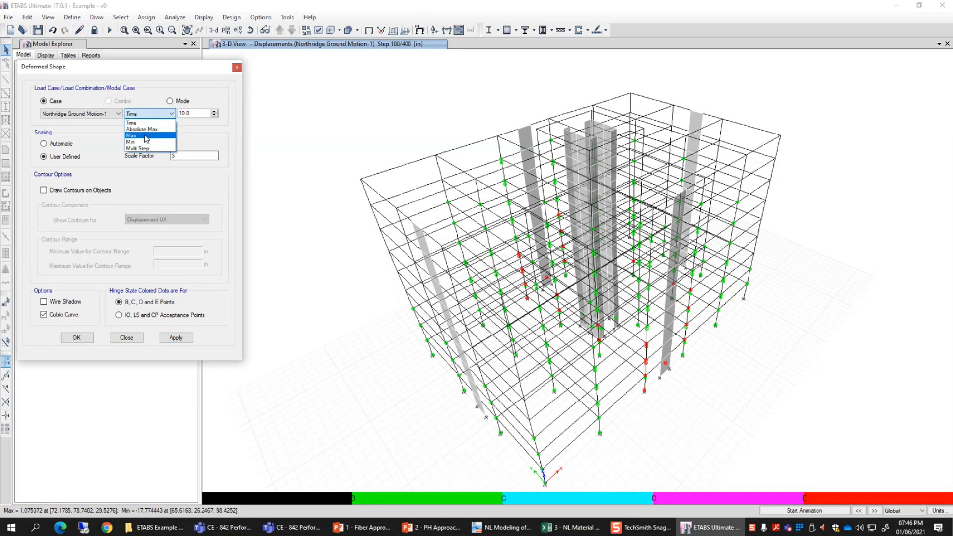
left_click(147, 136)
left_click(177, 338)
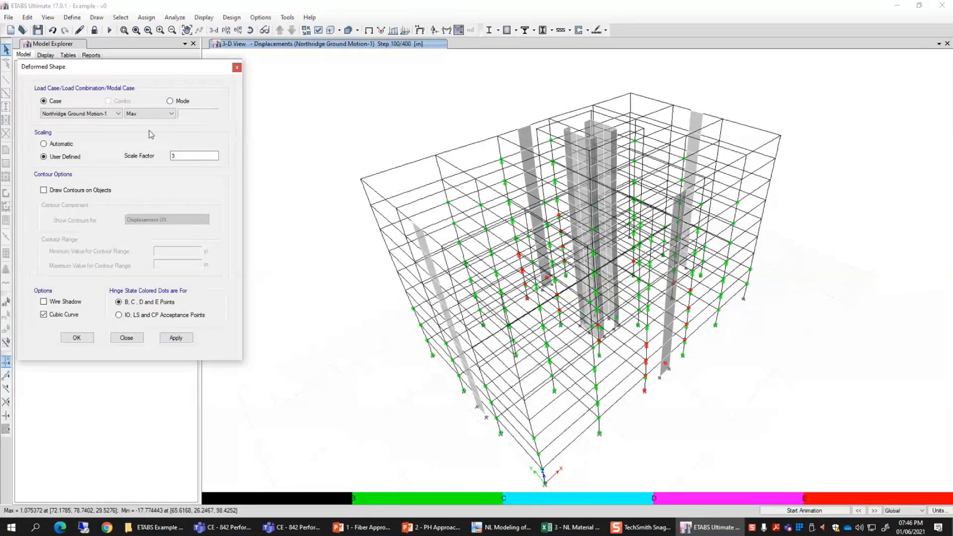
left_click(139, 116)
left_click(179, 339)
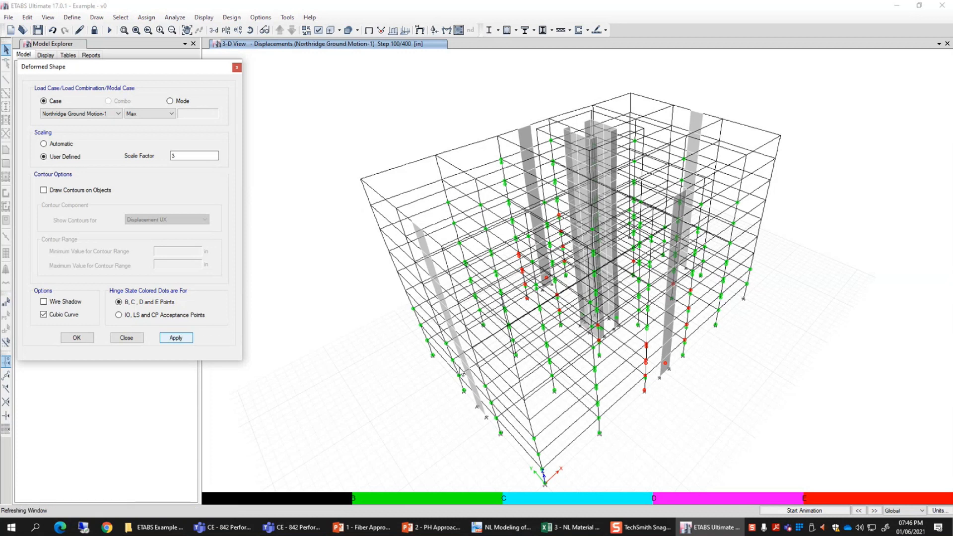
Color the hinge states on the Max deformed shape by IO, LS and CP acceptance points and apply it
mouse_move(462, 364)
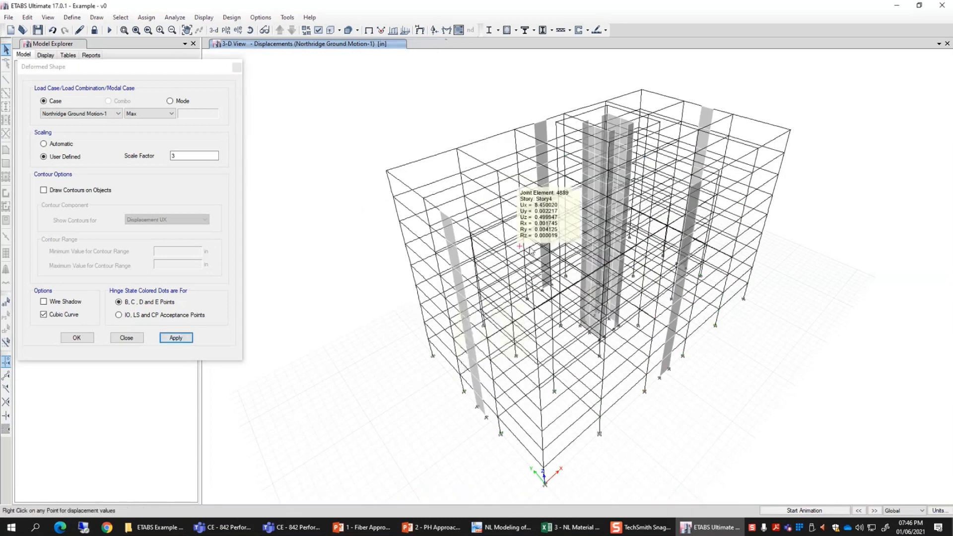
left_click_drag(132, 68, 215, 77)
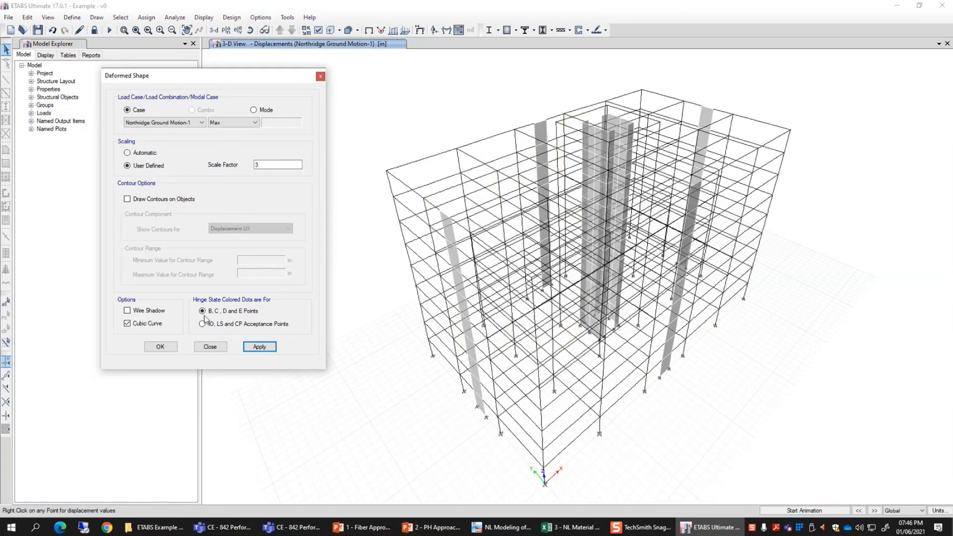
left_click(222, 324)
left_click(260, 347)
left_click(253, 347)
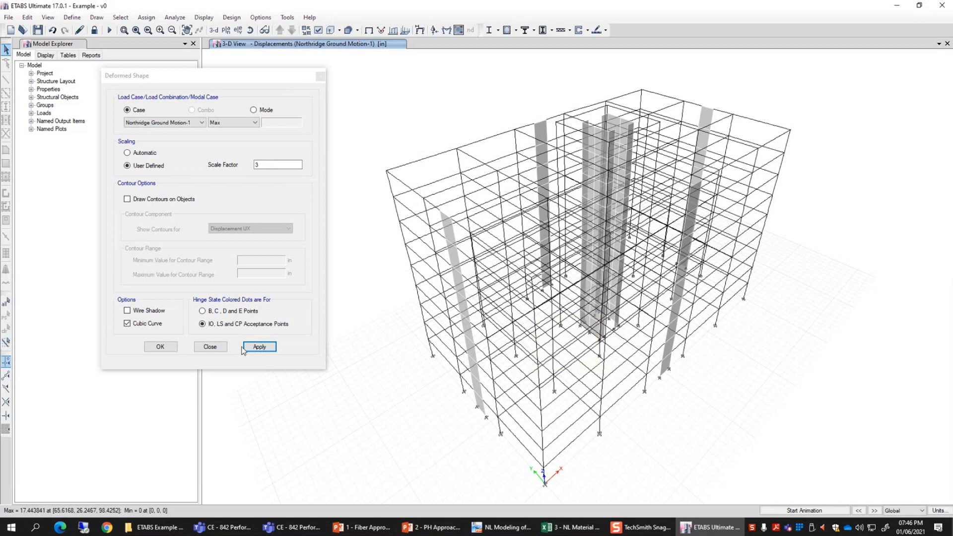
Display the Northridge Ground Motion-1 deformed shape for Absolute Max values
left_click(233, 123)
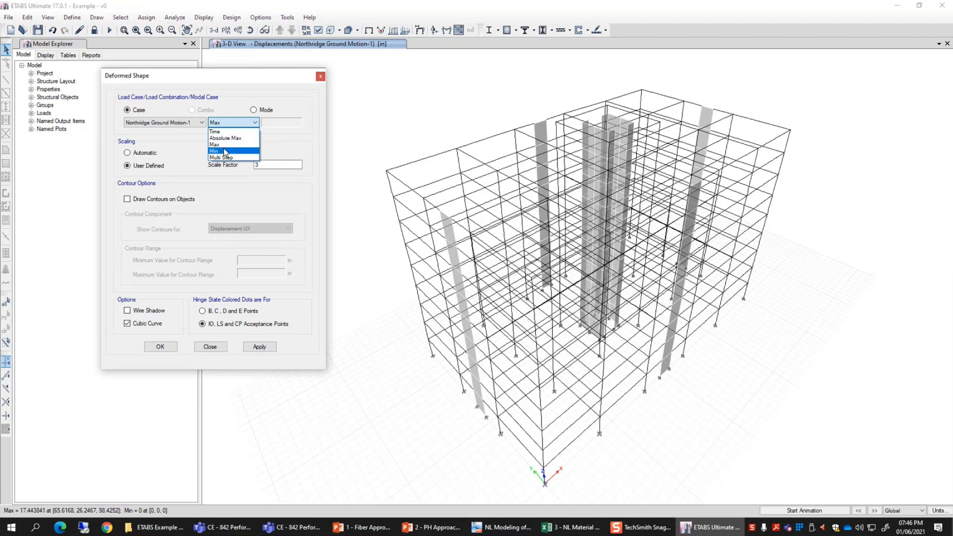
left_click(225, 138)
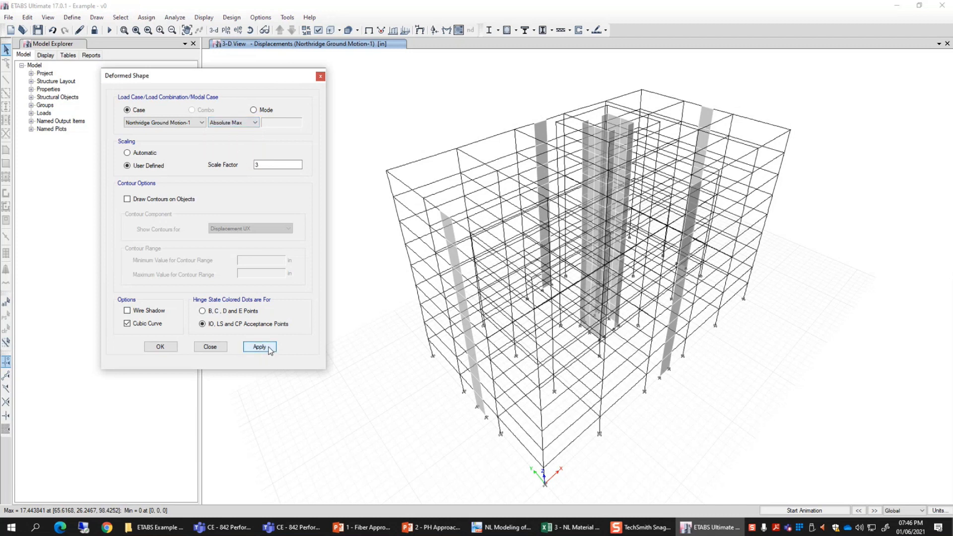
left_click(268, 348)
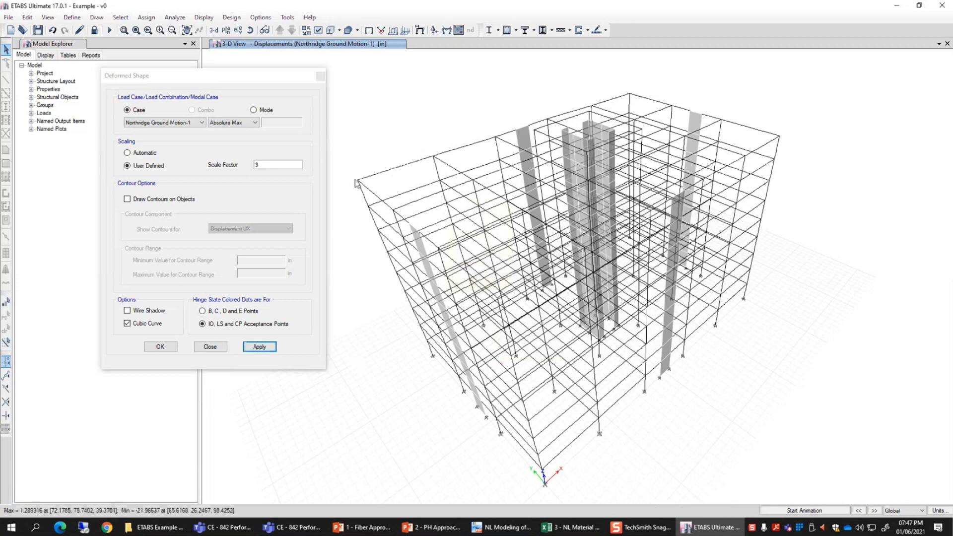
Apply the Multi Step deformed shape of Northridge Ground Motion-1 from 0 to 40 sec at 0.1 sec increments
left_click(247, 125)
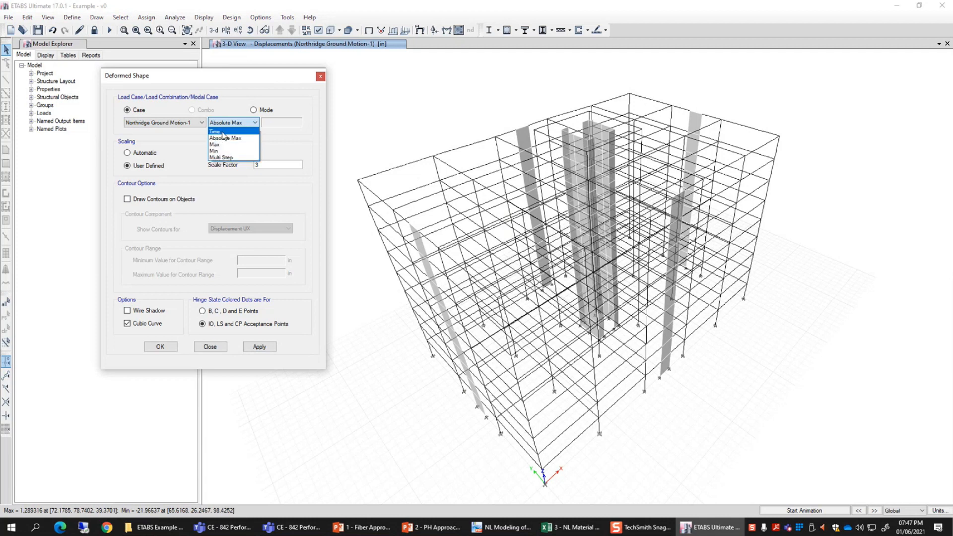
left_click(218, 158)
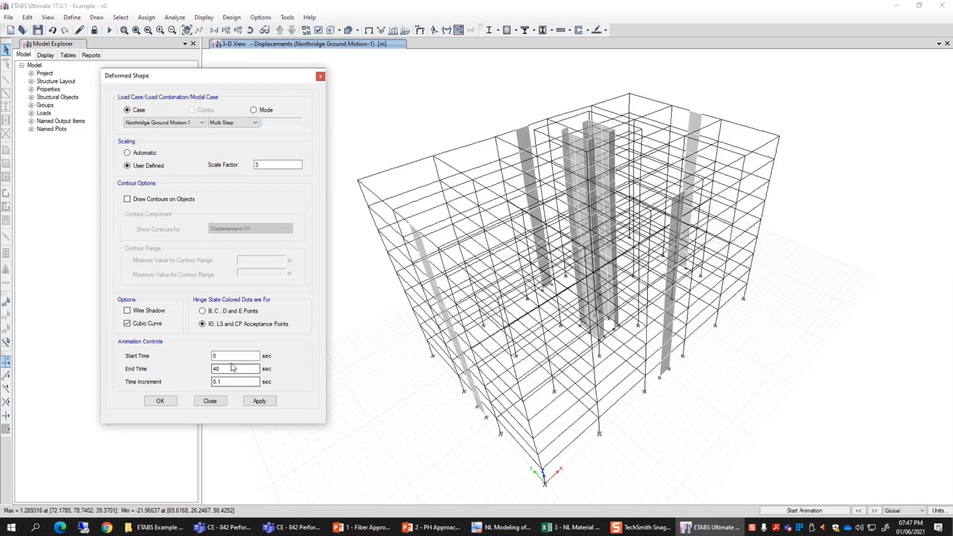
left_click(274, 403)
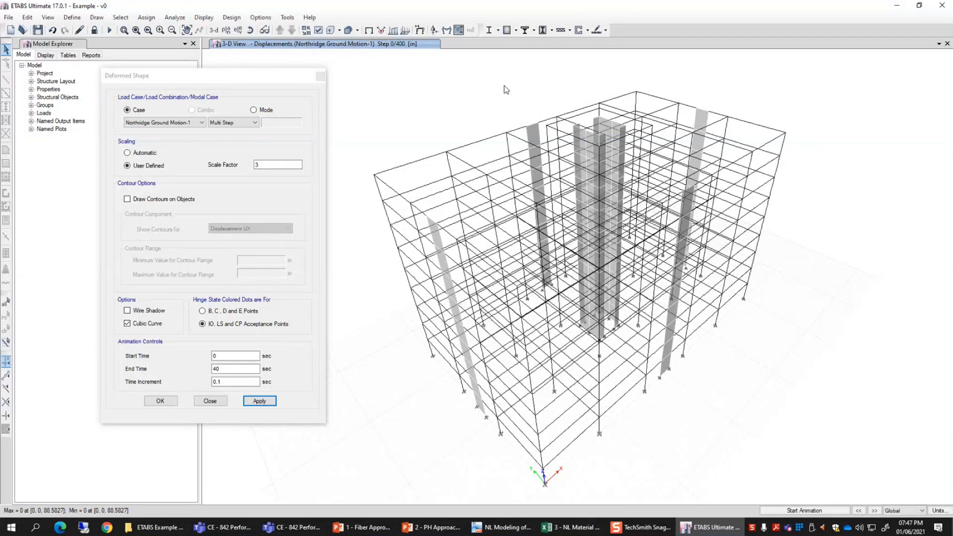
Advance the deformed shape one time step at a time up to 0.8 sec to observe the response
left_click(874, 512)
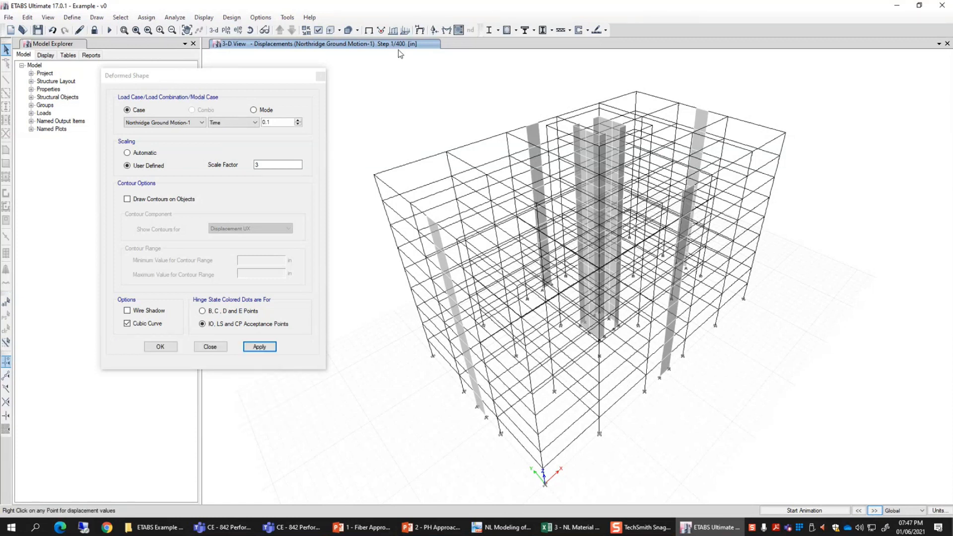
left_click(875, 512)
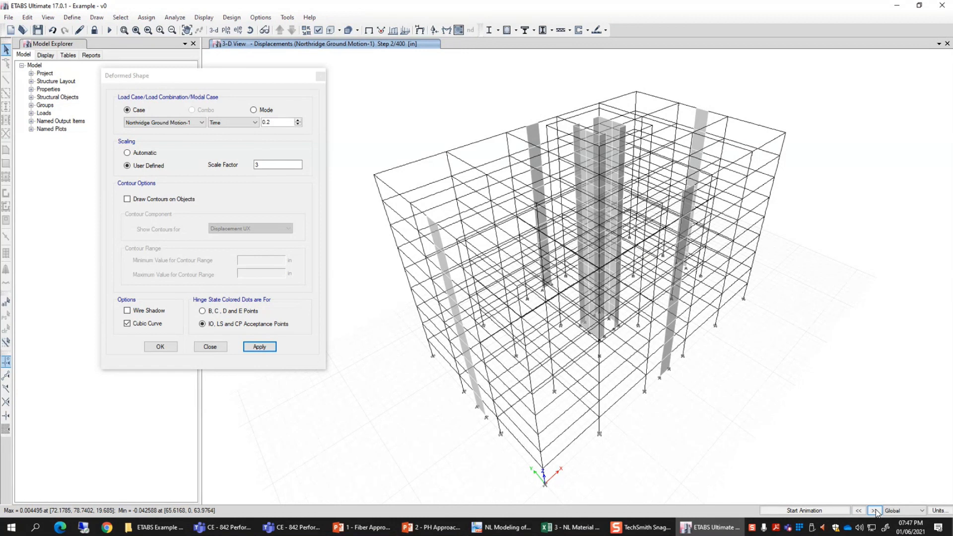
left_click(876, 512)
left_click(876, 511)
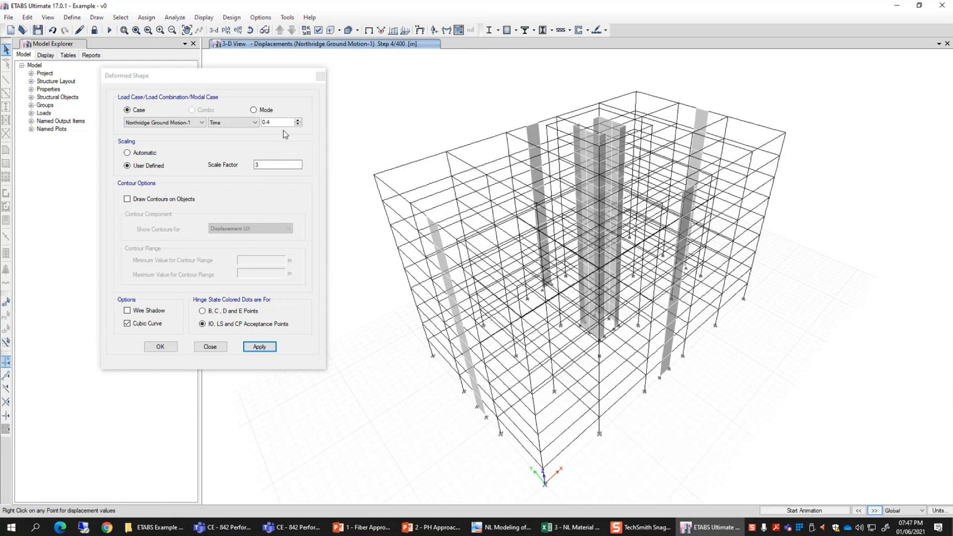
key("Return")
key("Return")
key("Return")
left_click(874, 510)
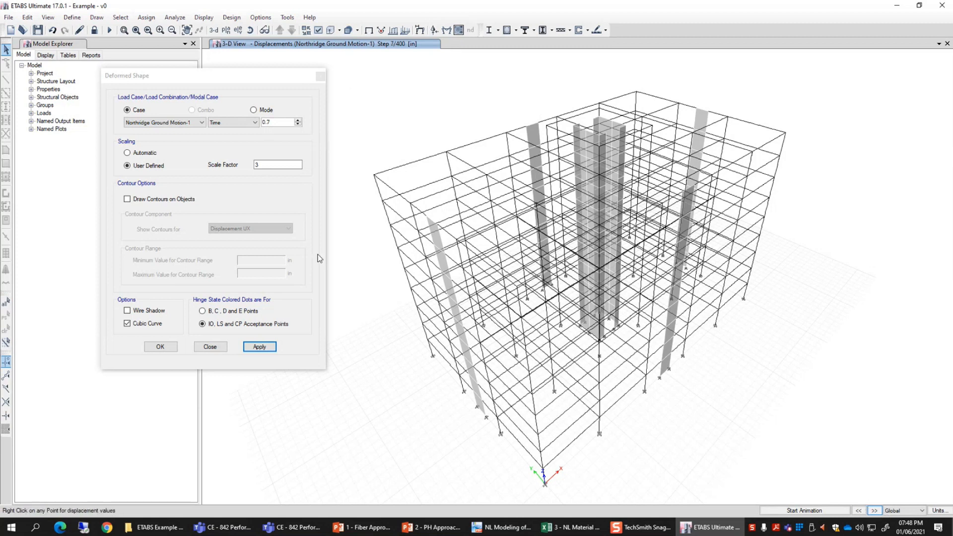
Set the displayed time of the Northridge Ground Motion-1 deformed shape to 20 sec and apply it
double_click(268, 122)
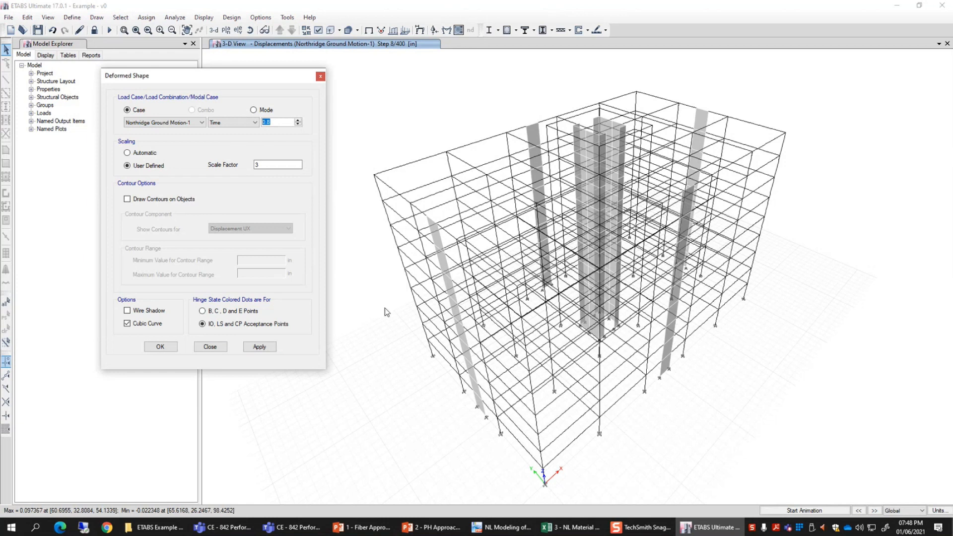
type("20")
left_click(241, 123)
left_click(242, 126)
left_click(267, 351)
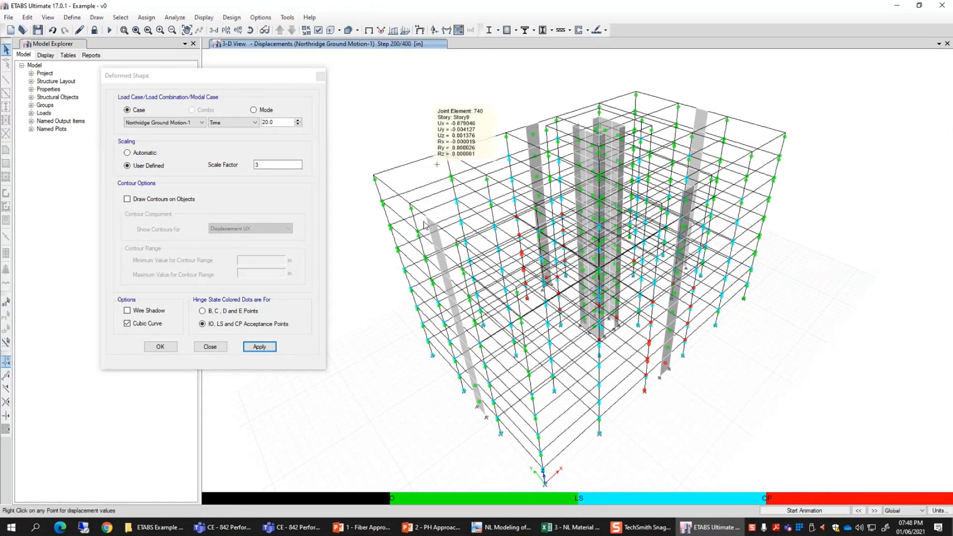
Inspect the displacements of several joints on the deformed shape at 20 sec and close the deformed shape settings
mouse_move(454, 164)
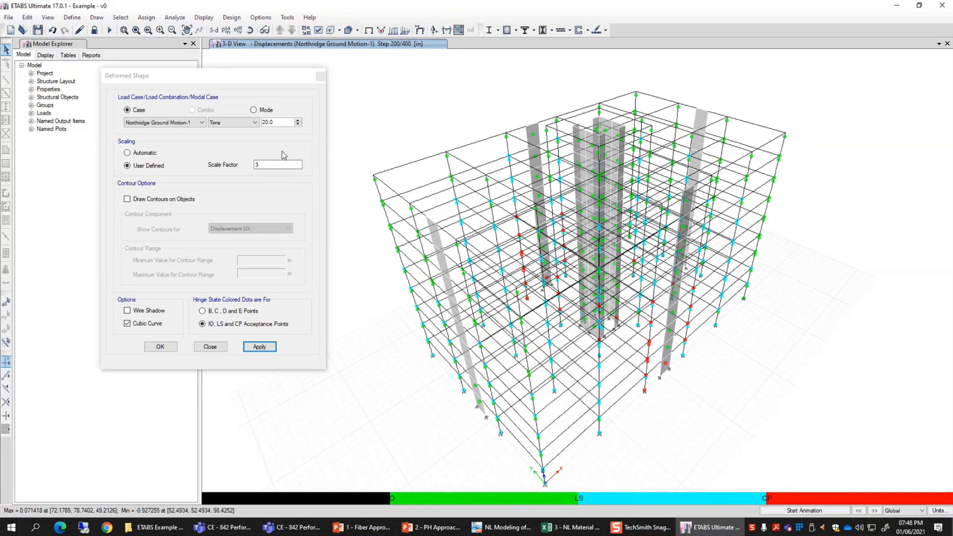
left_click(273, 122)
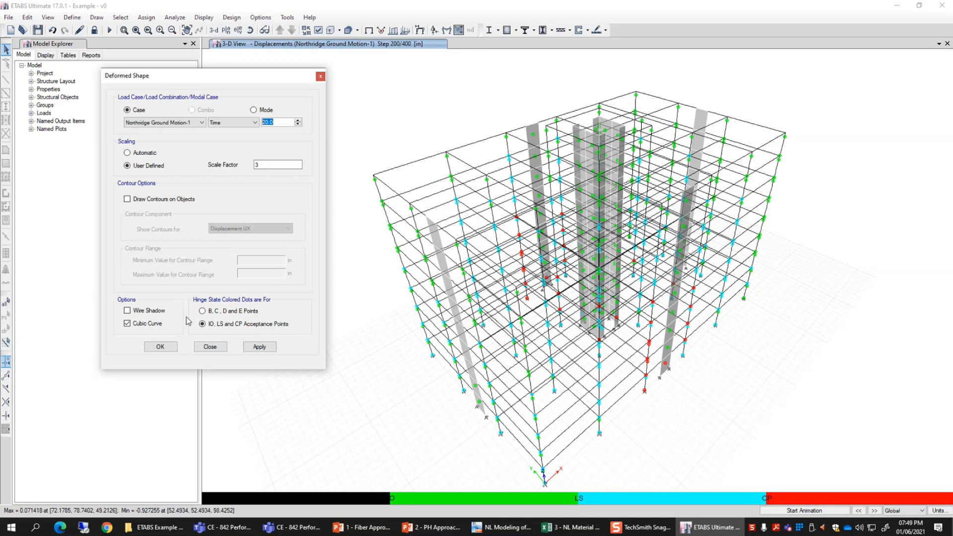
right_click(554, 185)
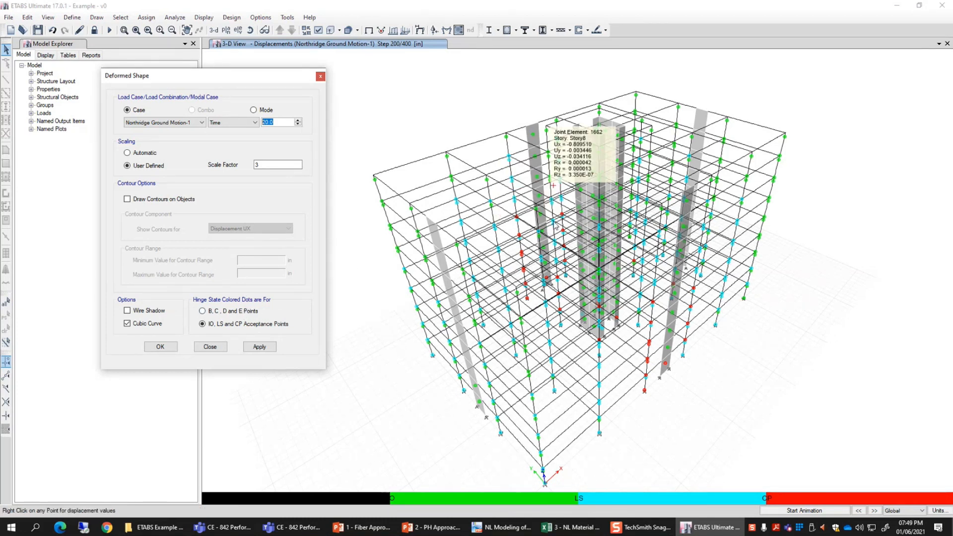
mouse_move(580, 211)
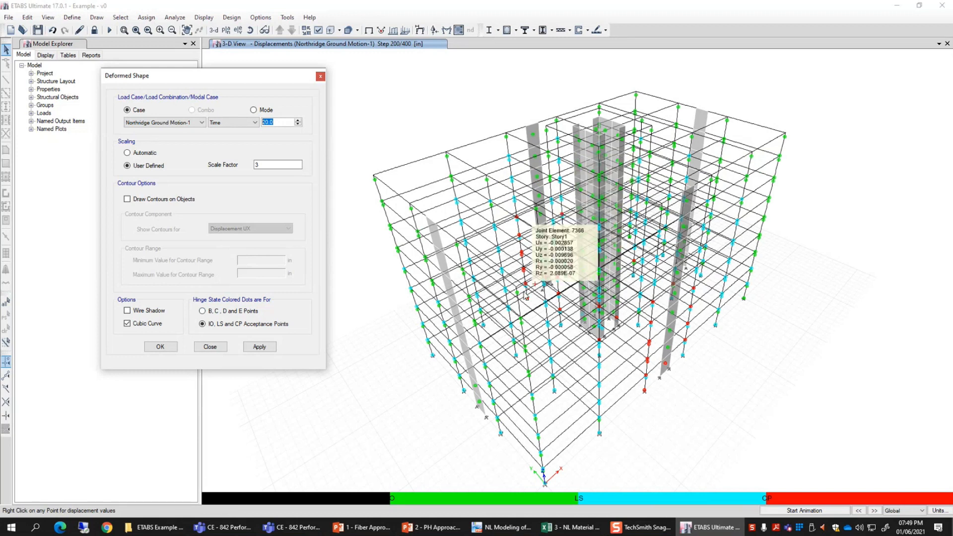
mouse_move(499, 323)
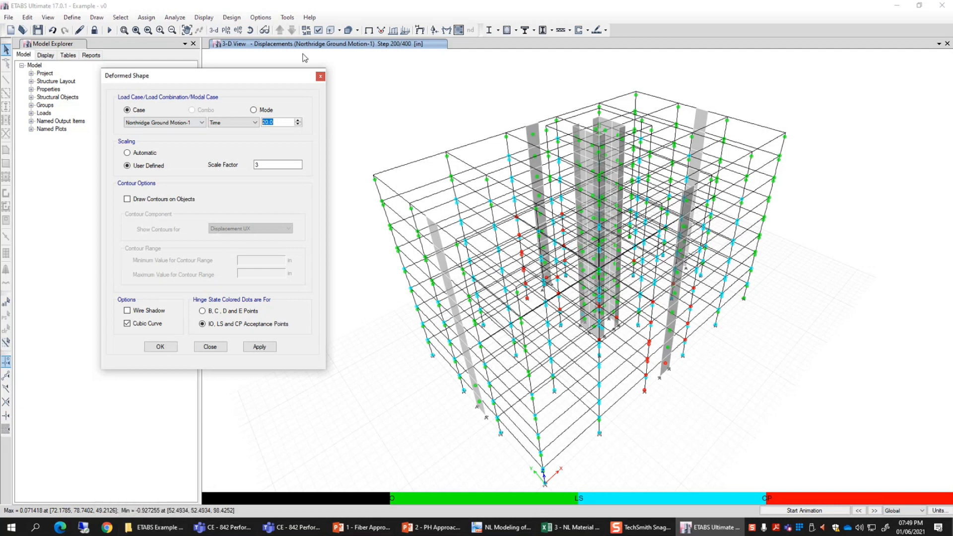
left_click(321, 77)
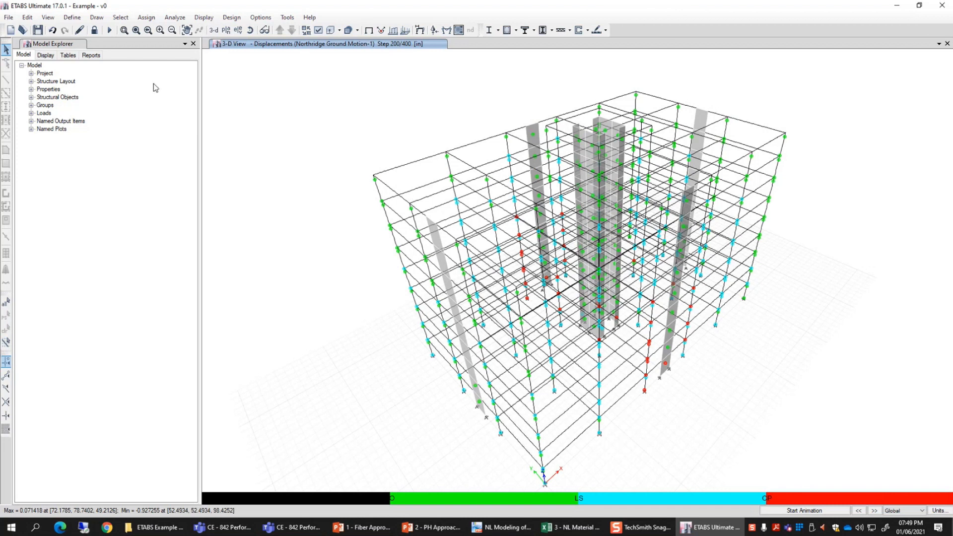
Look up the multi-step and cyclic animation options for creating a video, without starting one
left_click(10, 18)
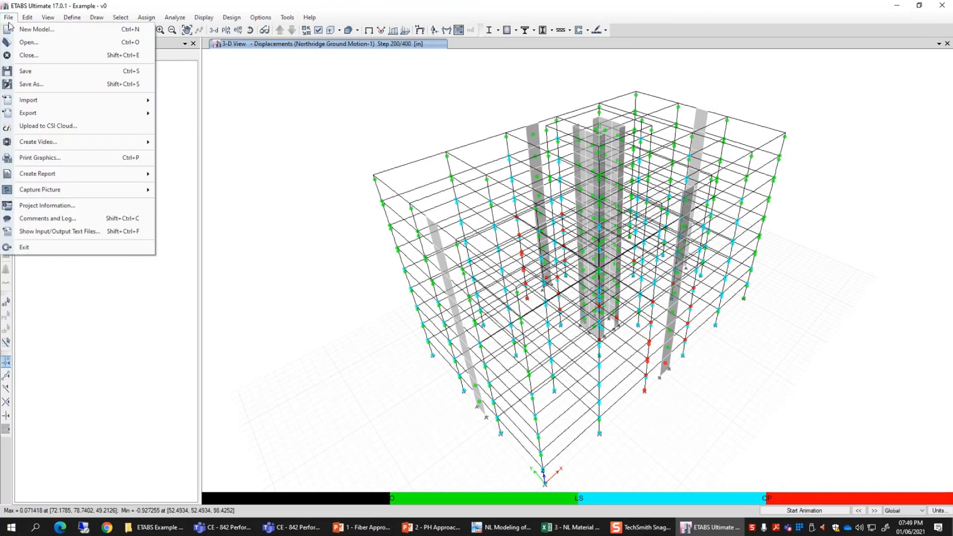
mouse_move(149, 142)
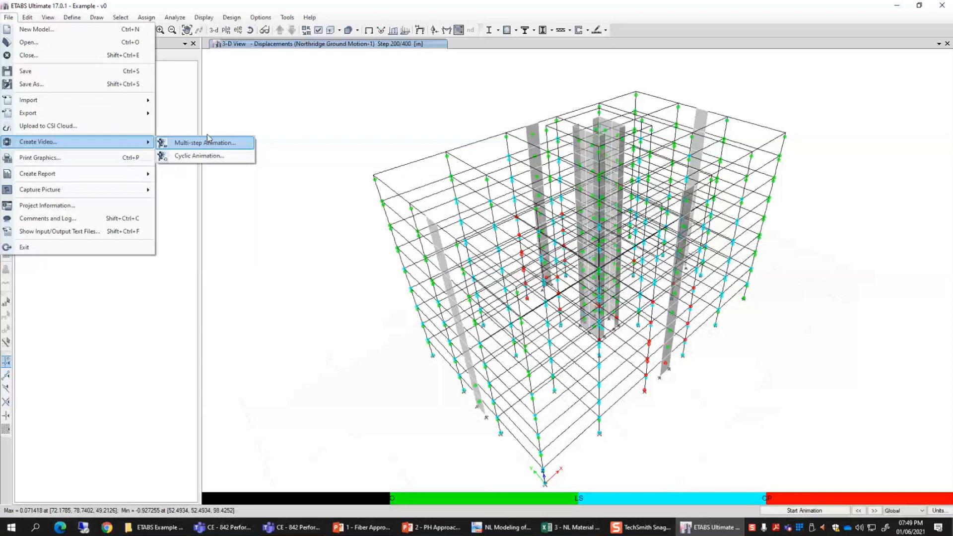
left_click(382, 4)
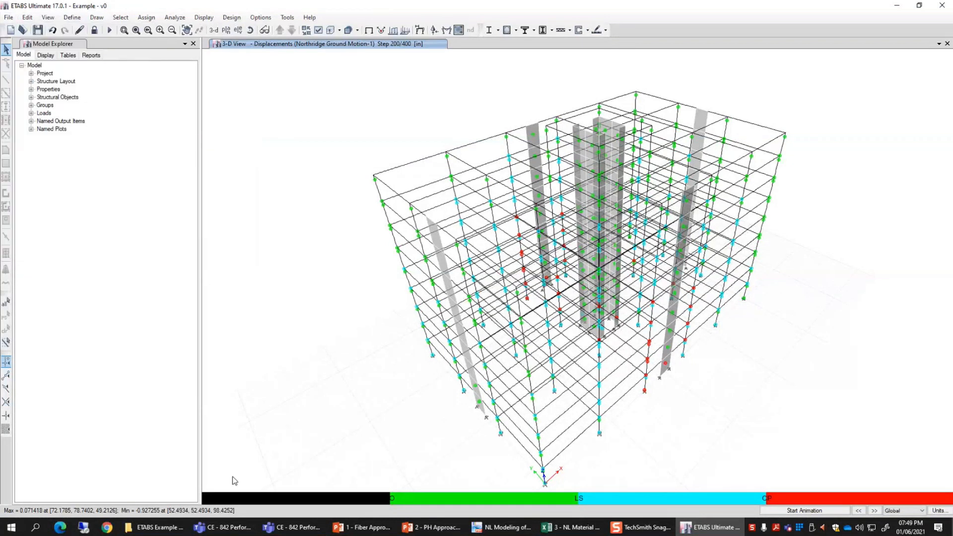
Switch to File Explorer, play the Nonlinear Time History Analysis video from the Example NL Model folder, replay it from near its start and close the player
left_click(155, 527)
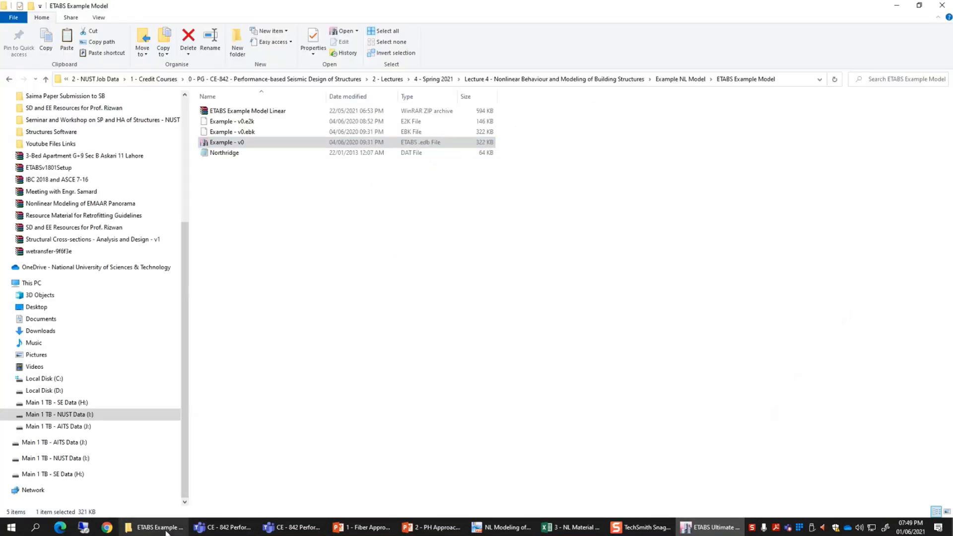
left_click(587, 79)
double_click(224, 132)
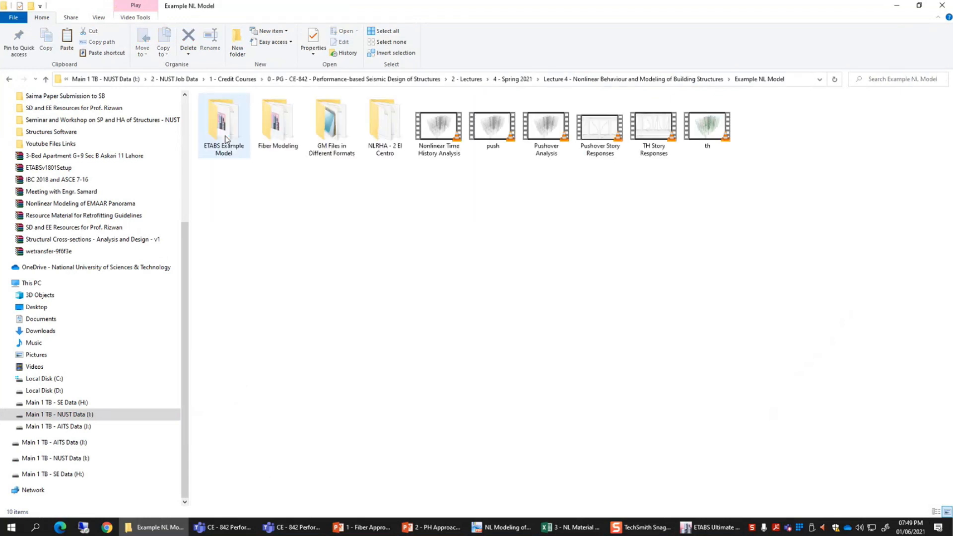
double_click(436, 154)
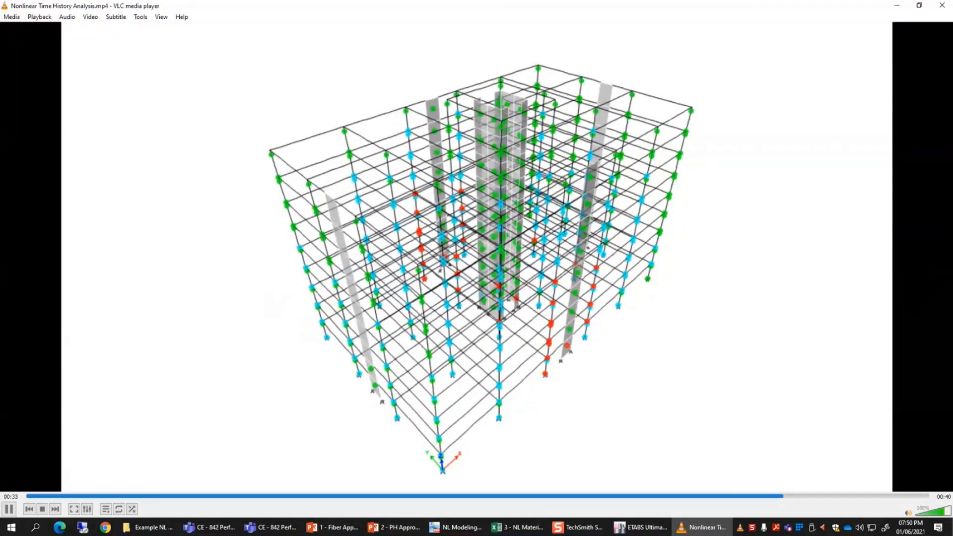
left_click(50, 496)
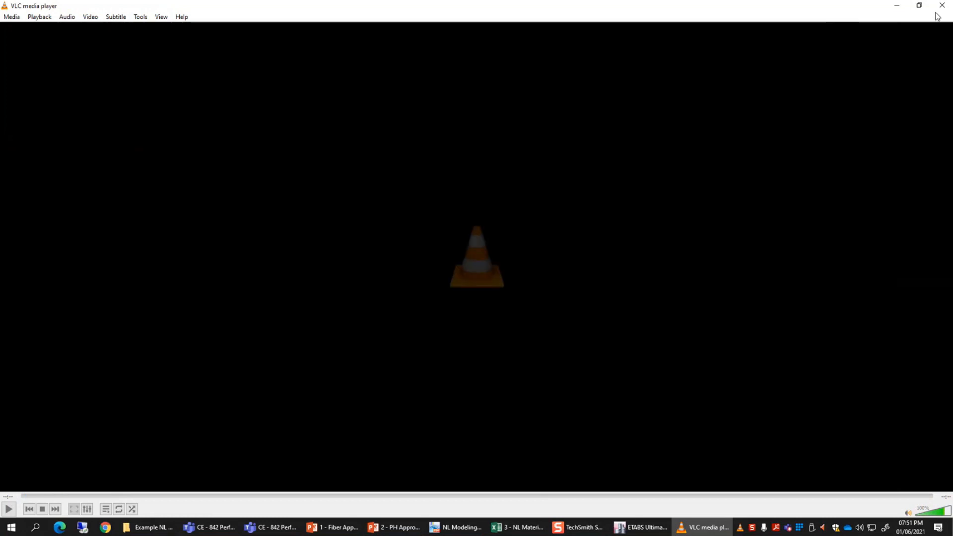
left_click(938, 15)
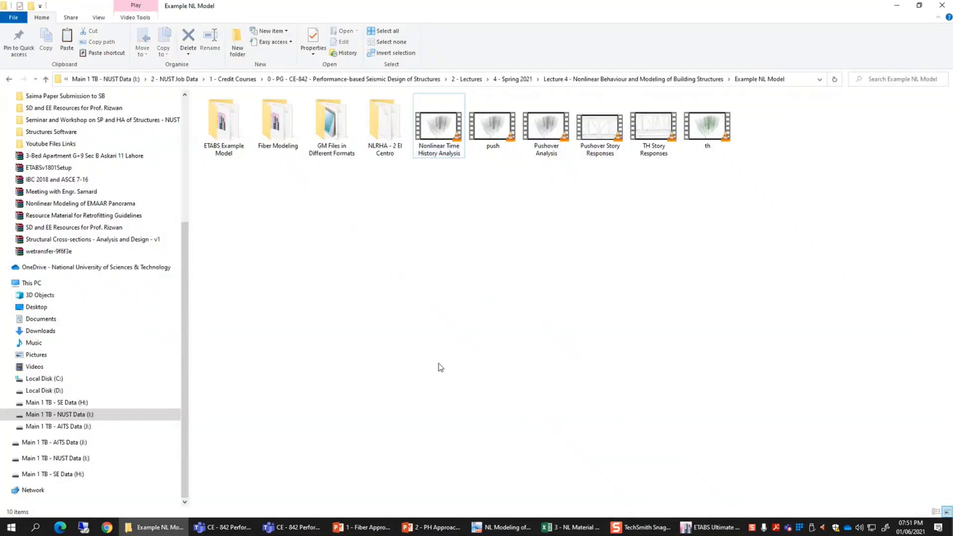
Switch back to ETABS and display the deformed shape for the Mode1_Push case at step number 21
left_click(695, 530)
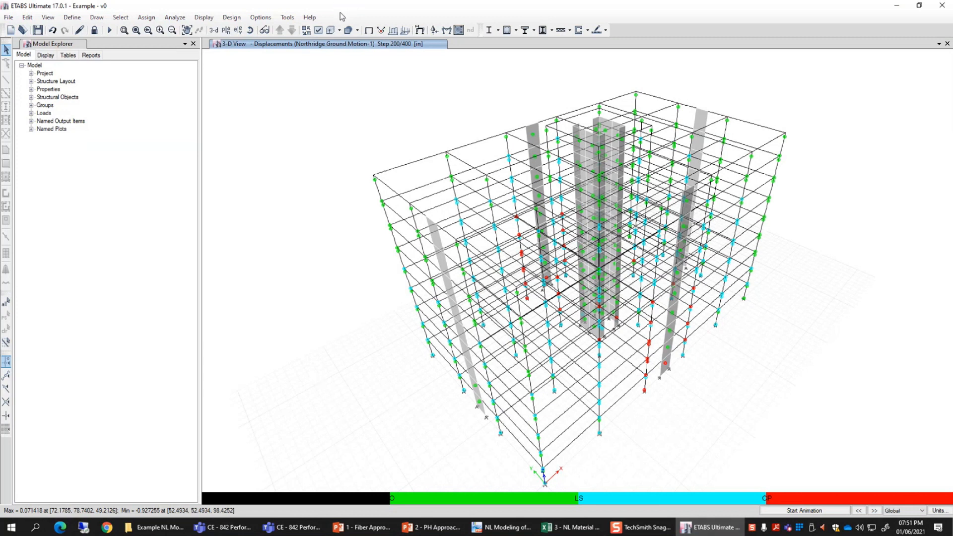
left_click(416, 33)
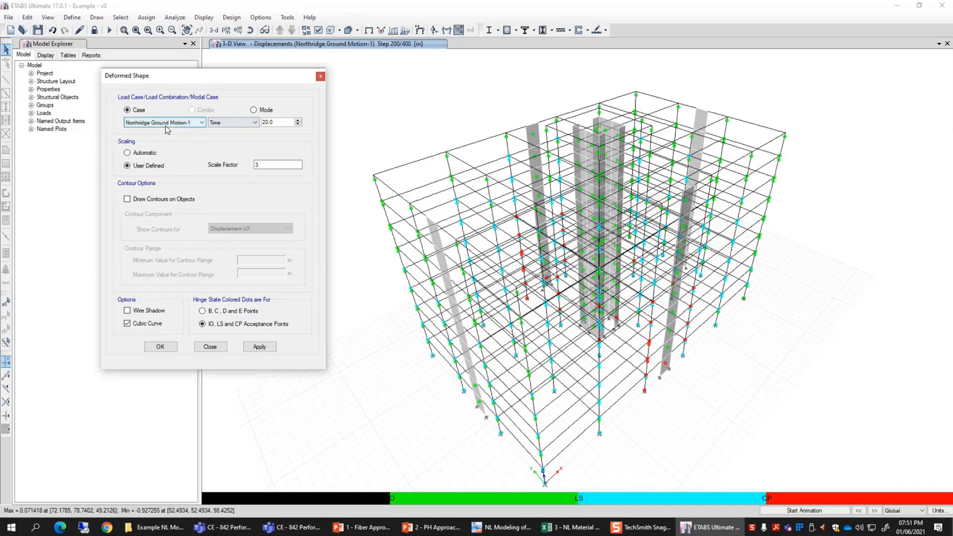
left_click(168, 128)
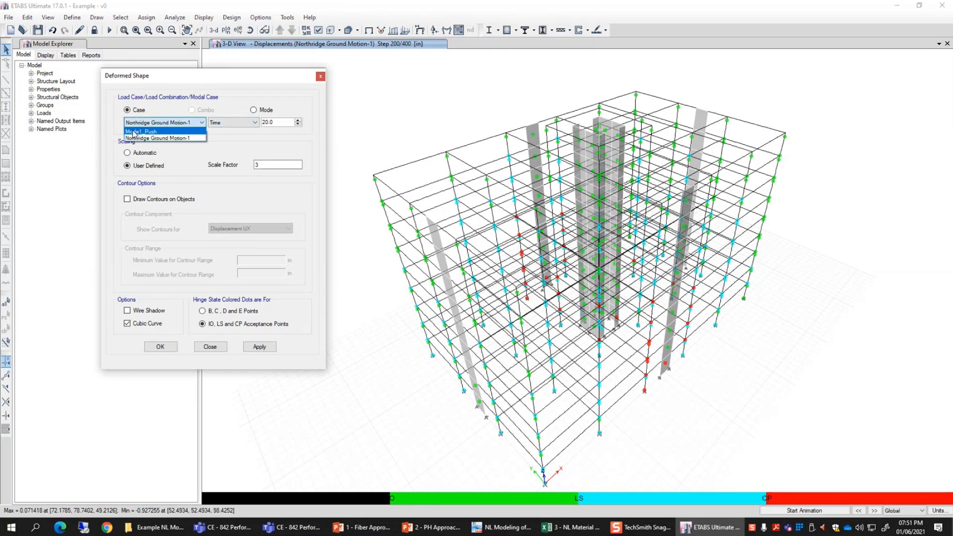
left_click(165, 132)
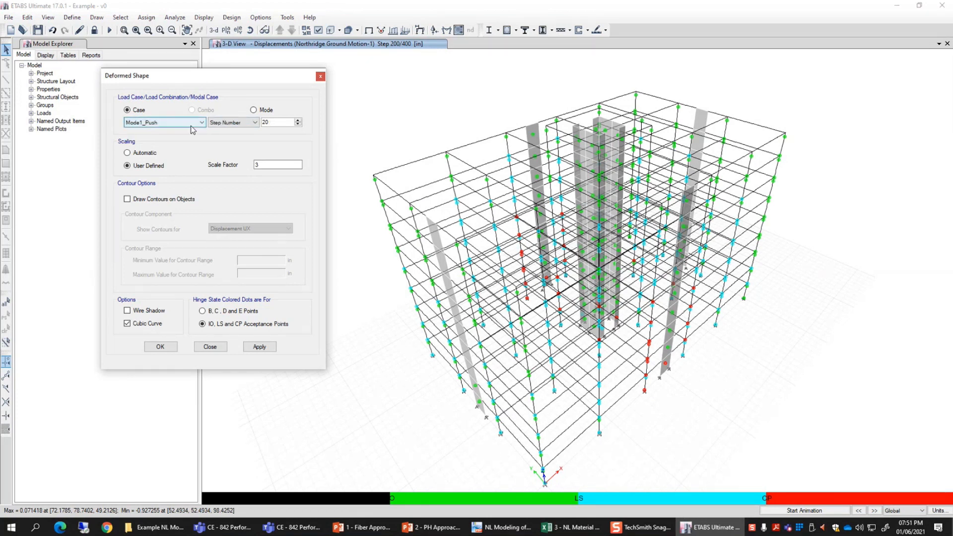
left_click(297, 121)
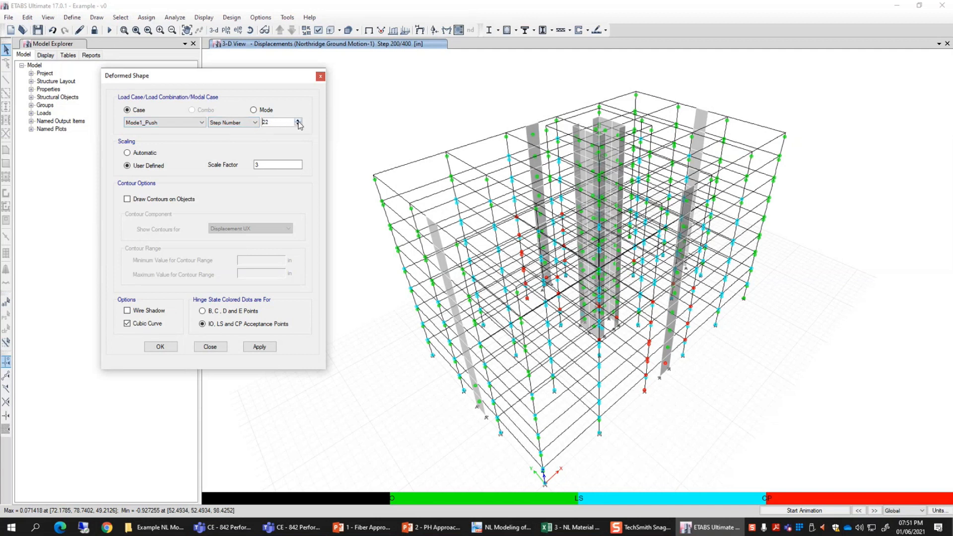
left_click(298, 124)
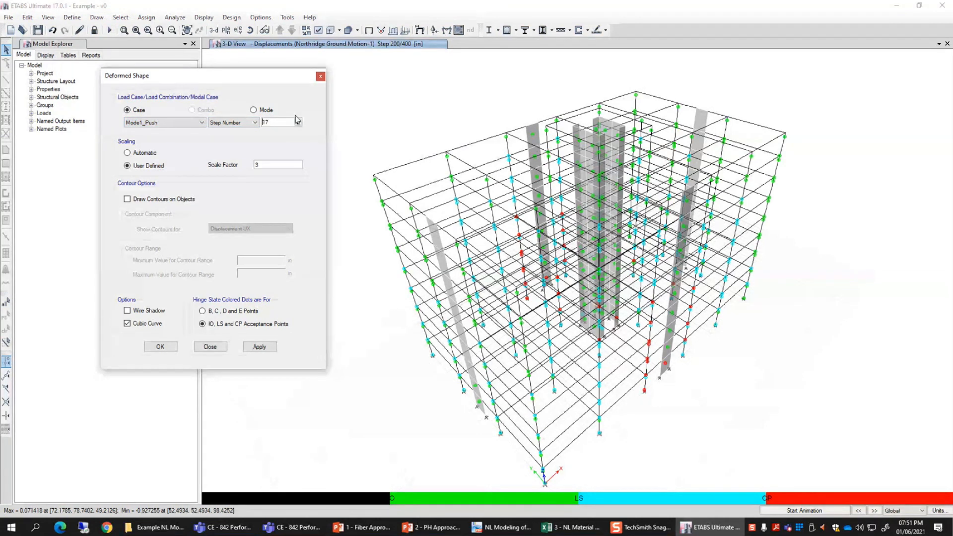
left_click(298, 121)
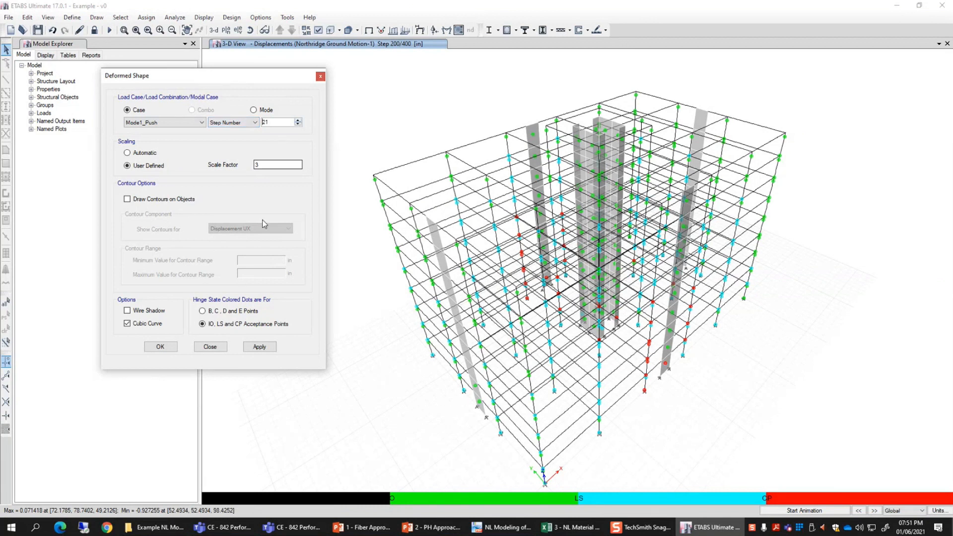
left_click(259, 347)
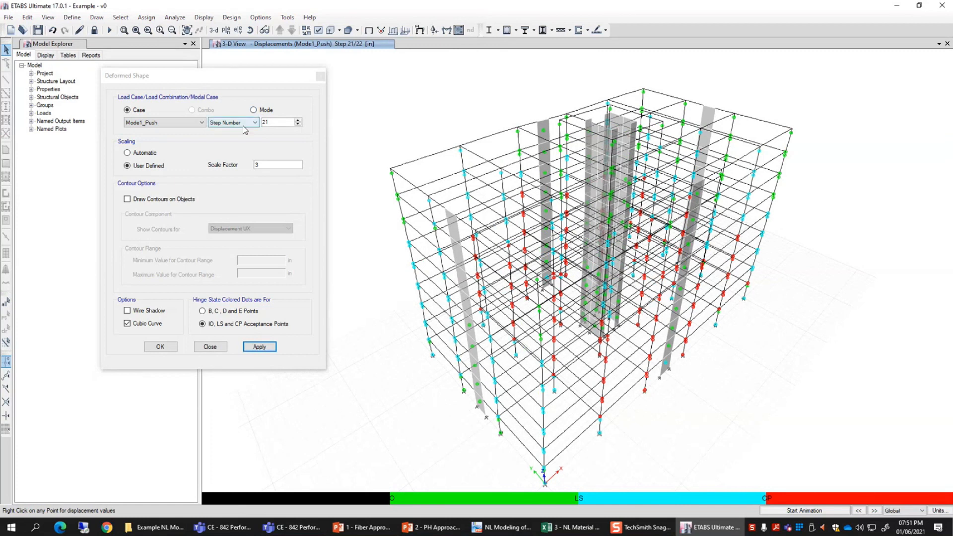
Set the Mode1_Push deformed shape to step number 22, apply it and inspect a joint on the model
left_click(298, 121)
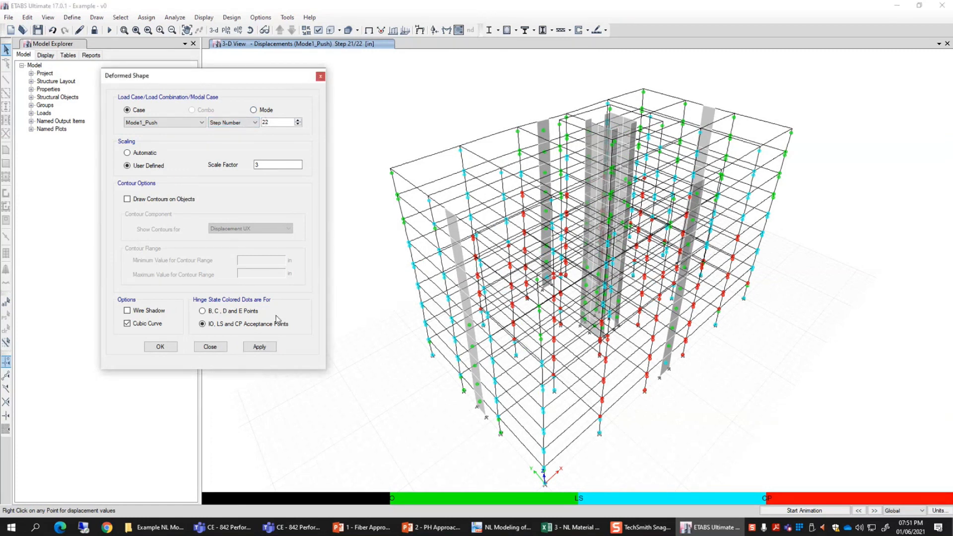
left_click(245, 346)
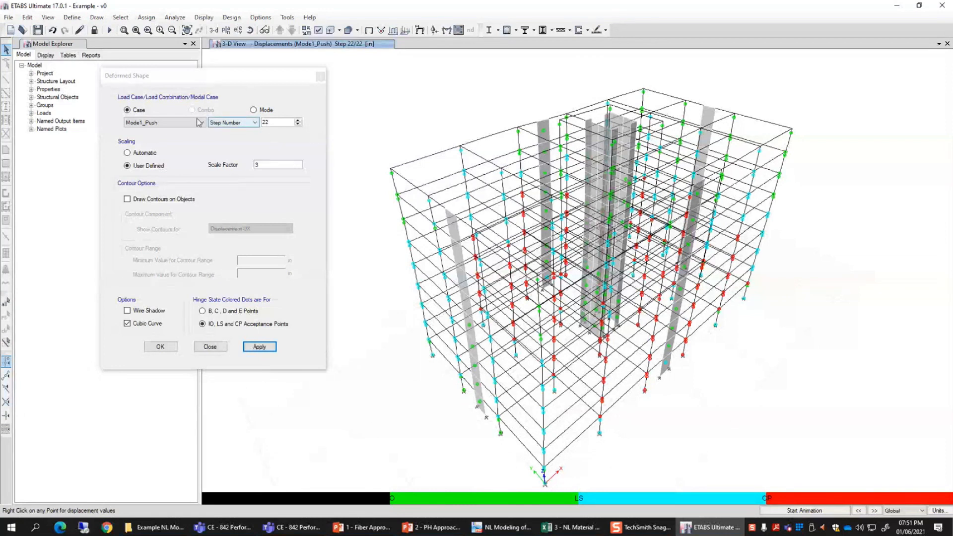
left_click(257, 123)
left_click(255, 122)
left_click(234, 130)
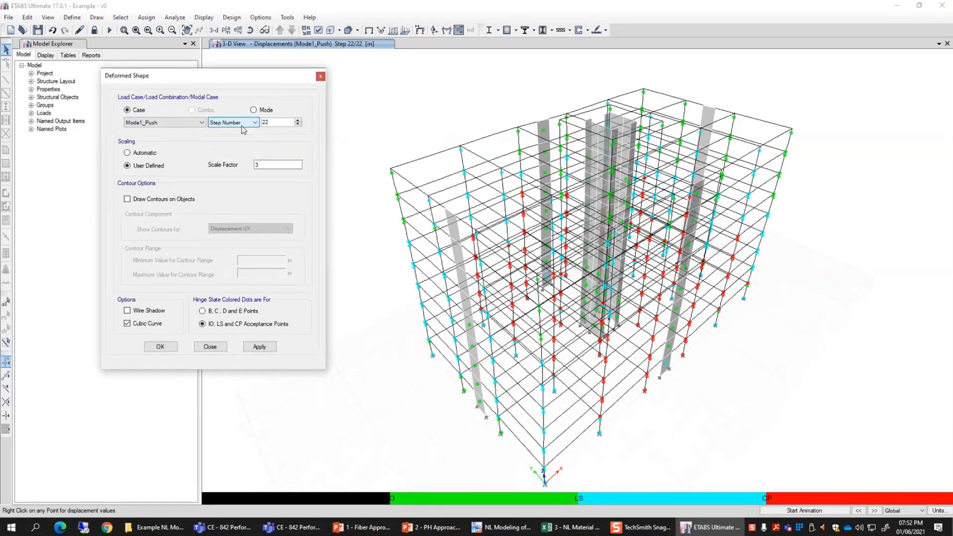
left_click(269, 347)
mouse_move(480, 370)
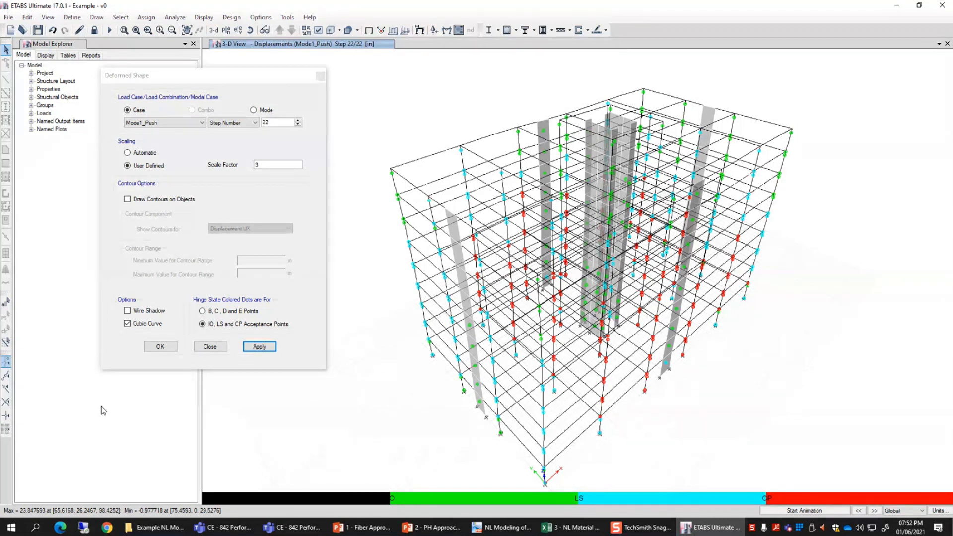
right_click(565, 332)
Set the hinge state colored dots to B, C, D and E Points, apply, and close the deformed shape settings
left_click(233, 312)
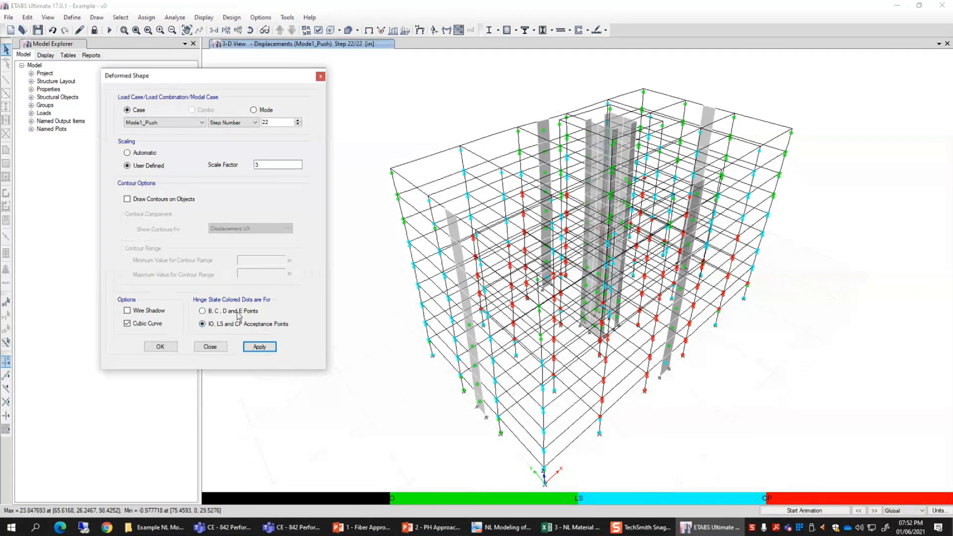
left_click(261, 348)
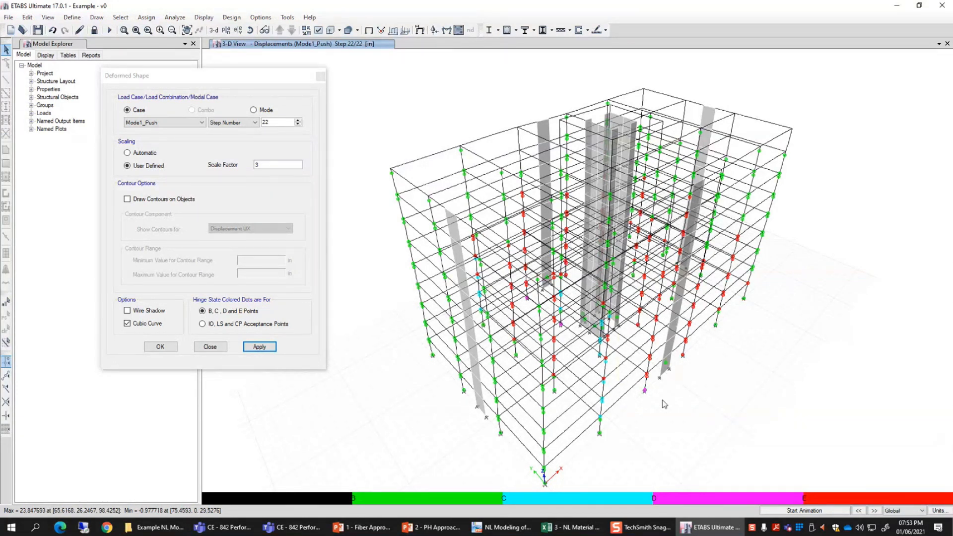
right_click(596, 403)
left_click(201, 349)
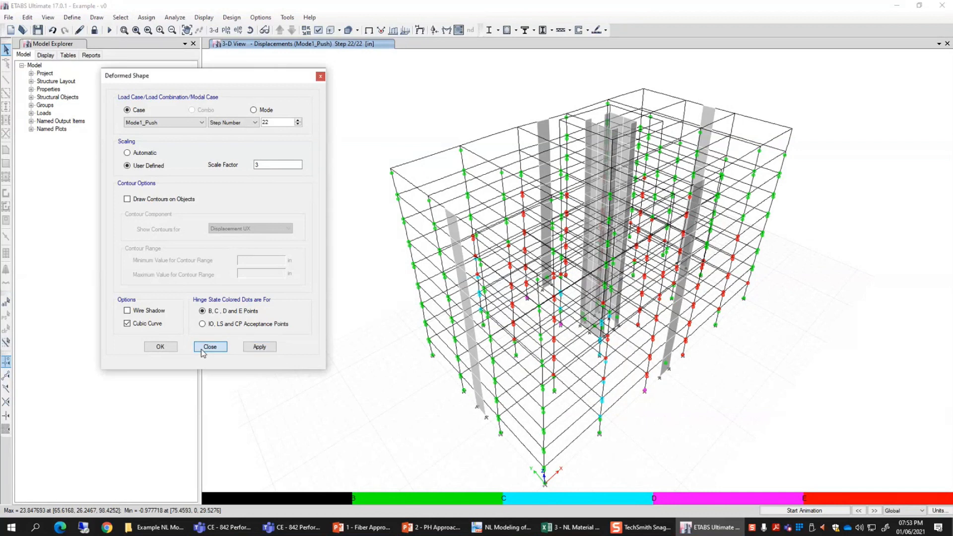
left_click(203, 350)
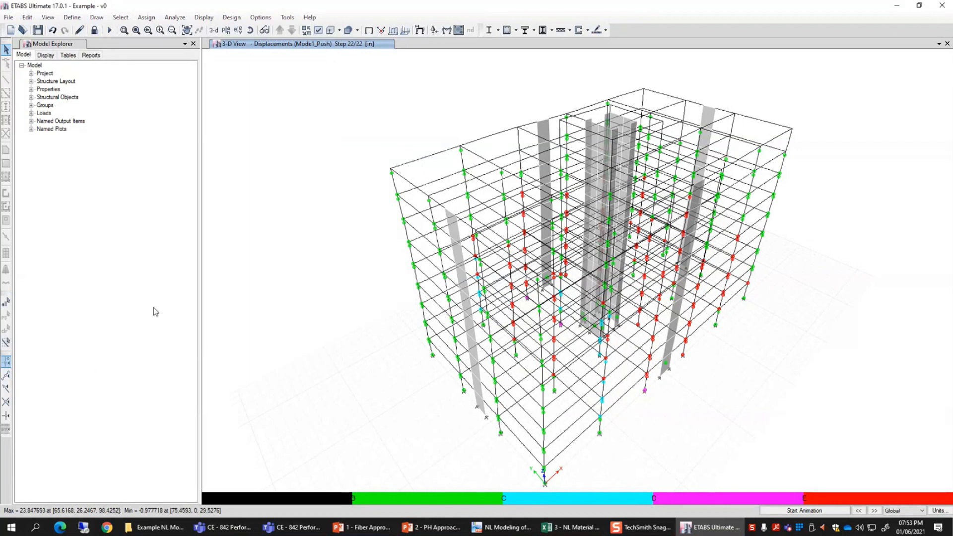
Look up the command for creating a video of the pushover deformed shape, without starting one
left_click(6, 17)
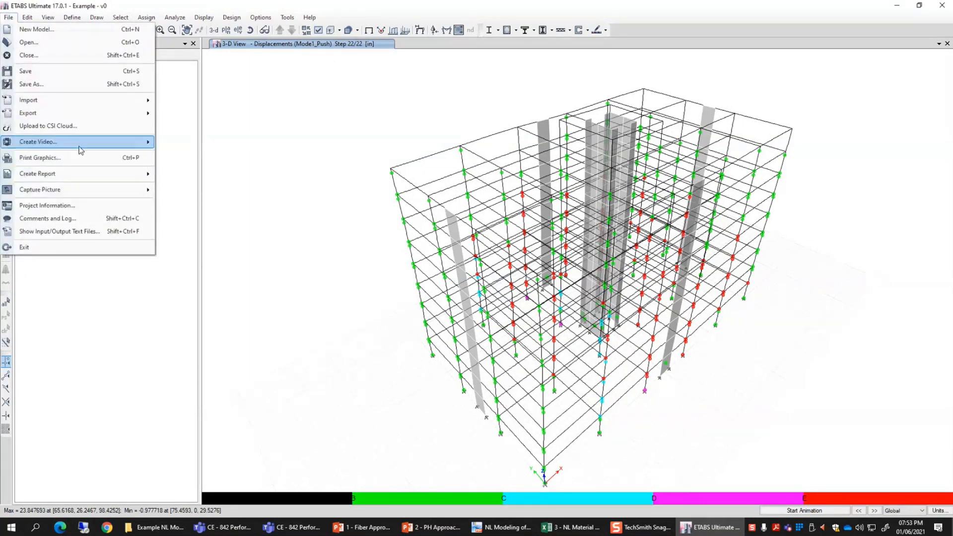
mouse_move(80, 147)
left_click(8, 17)
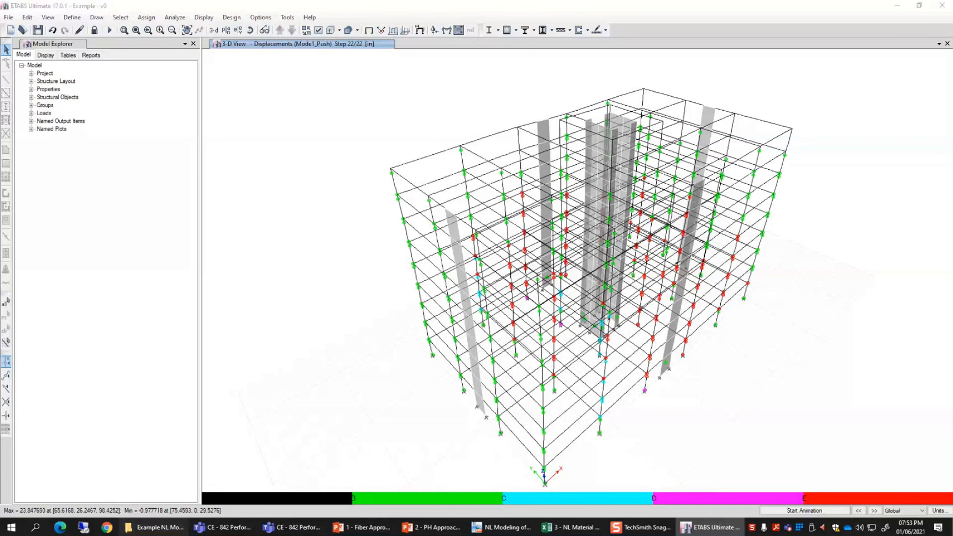
Switch to File Explorer, play the Pushover Analysis video from the Example NL Model folder and replay it several times
left_click(154, 528)
double_click(547, 142)
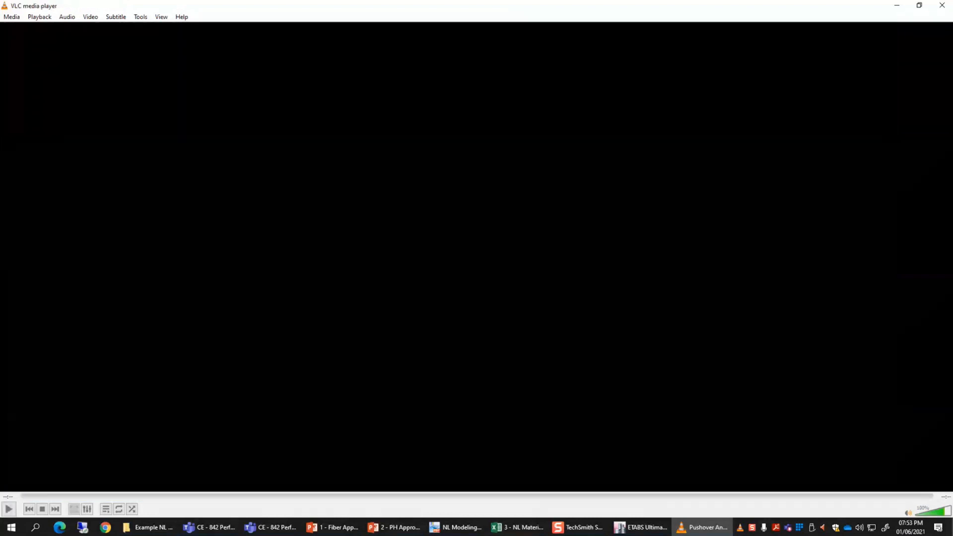
left_click(10, 509)
left_click(7, 510)
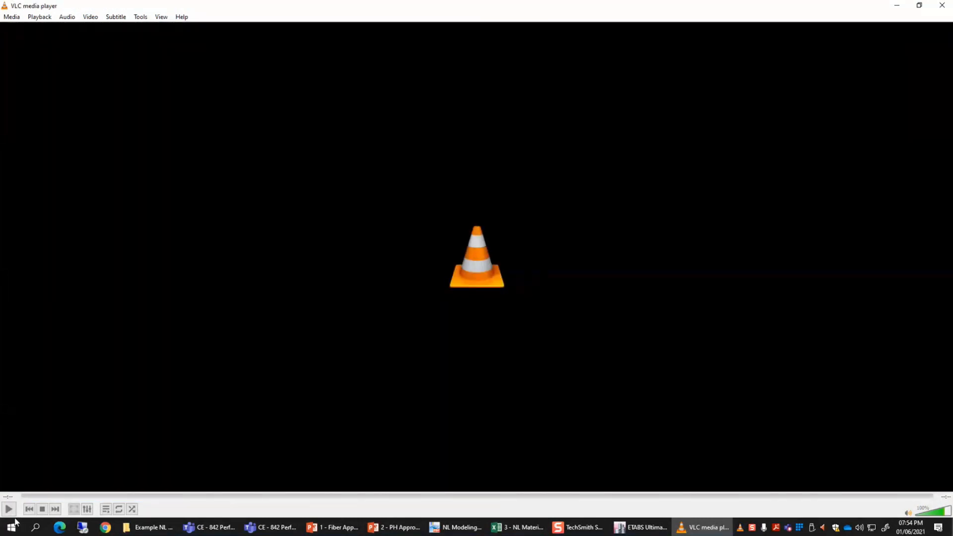
left_click(10, 508)
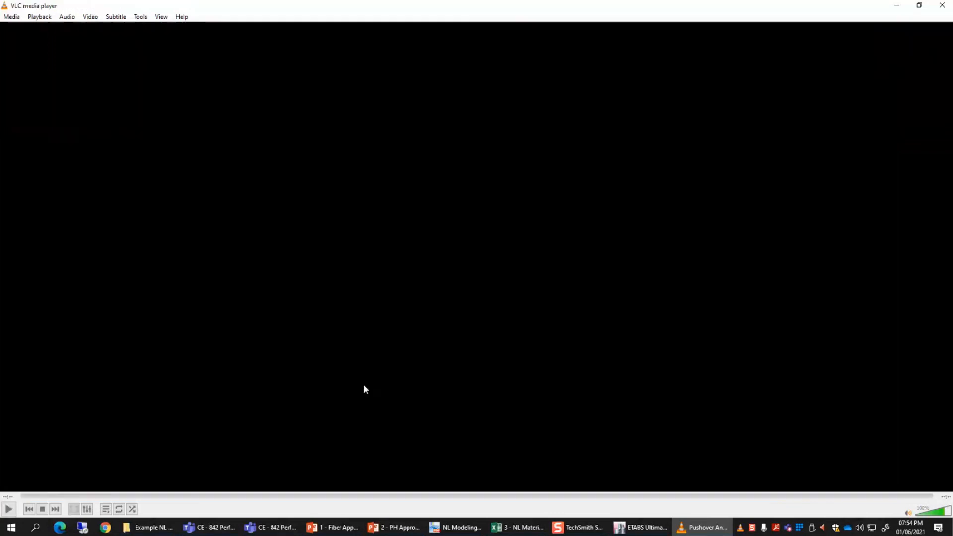
left_click(9, 510)
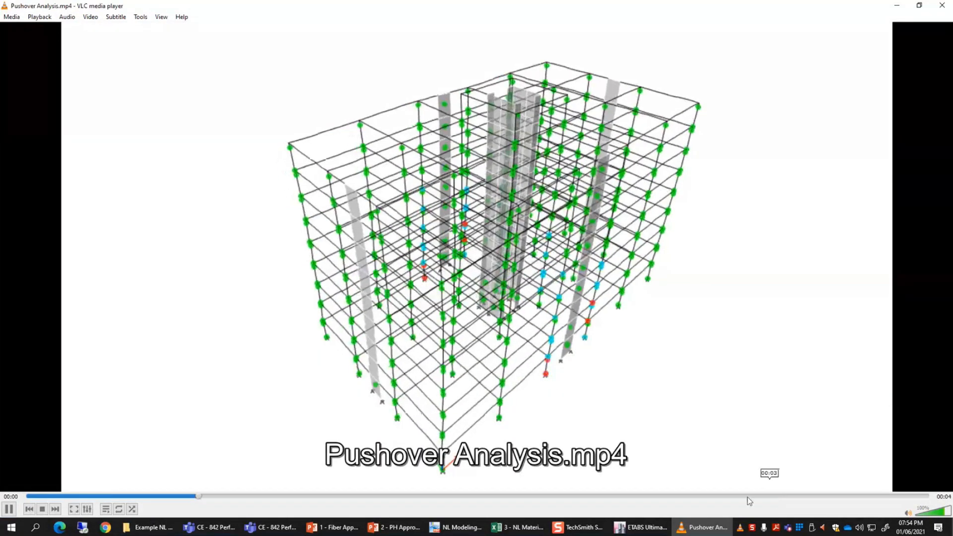
left_click(9, 514)
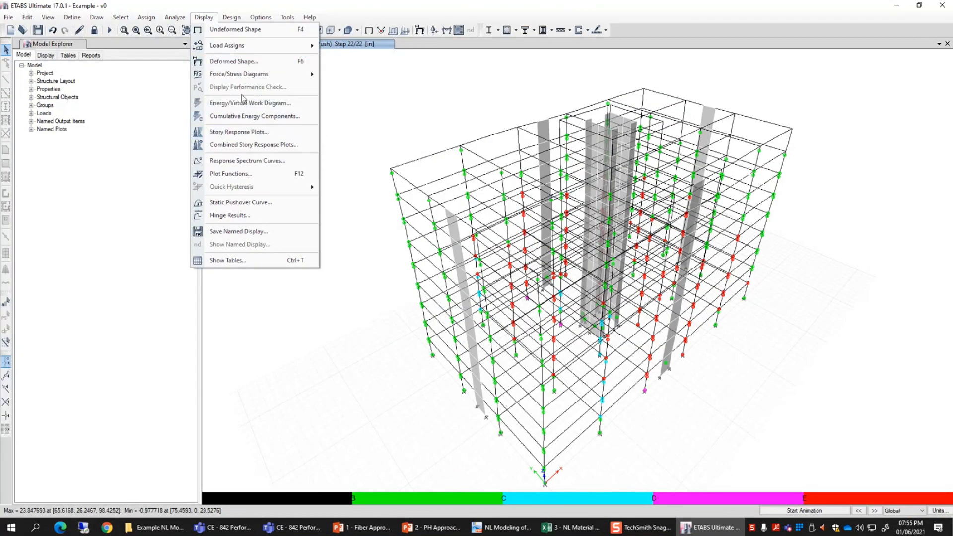
In ETABS, open the story response plots and show maximum story displacement for the Mode1_Push case by step number
mouse_move(247, 78)
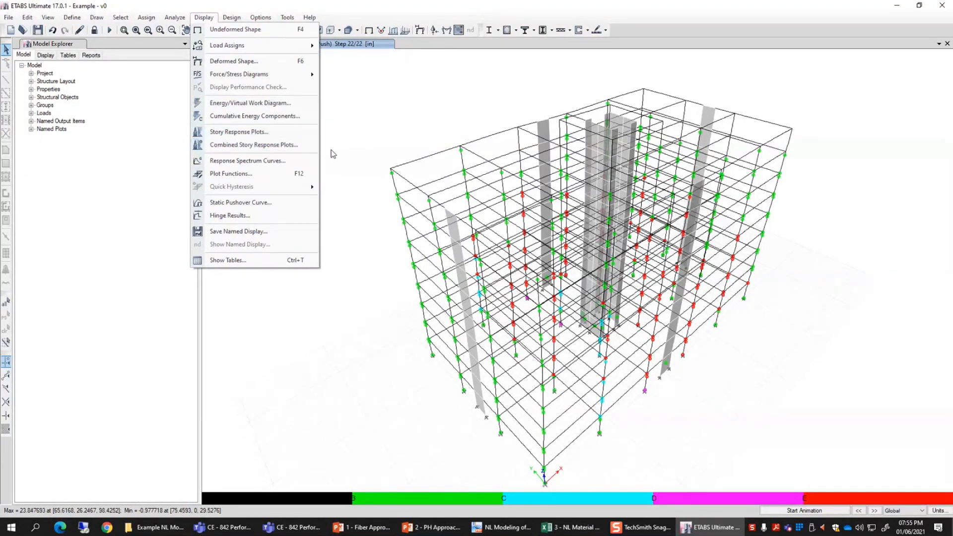
left_click(273, 133)
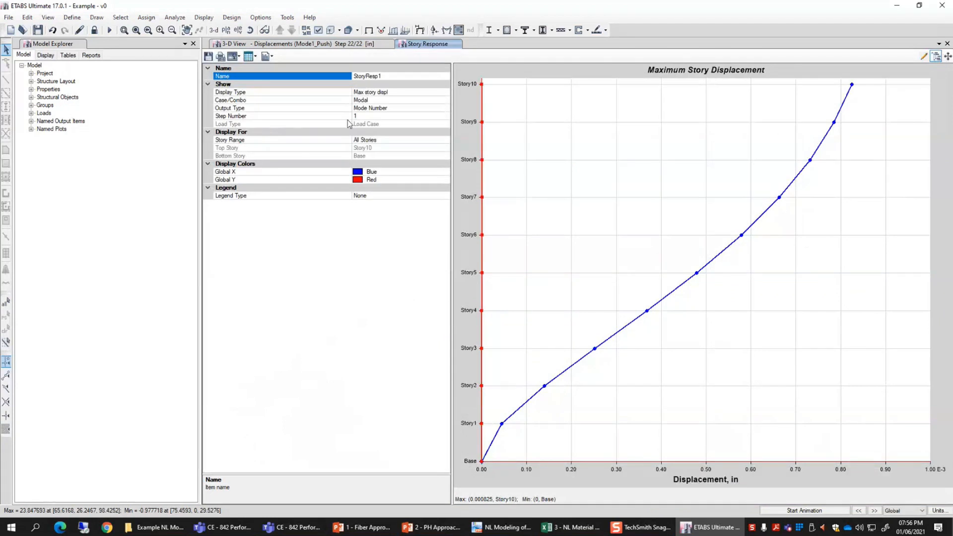
left_click(442, 93)
left_click(440, 101)
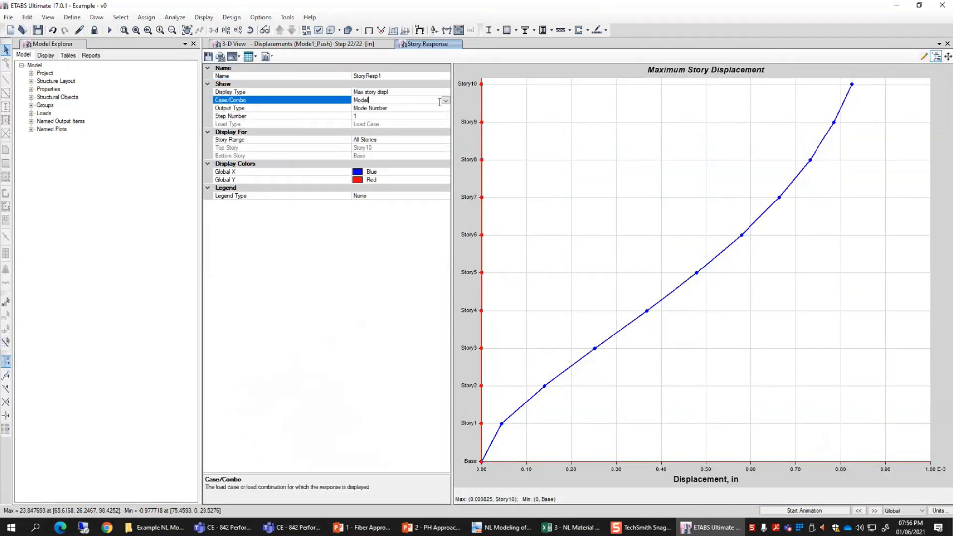
left_click(446, 101)
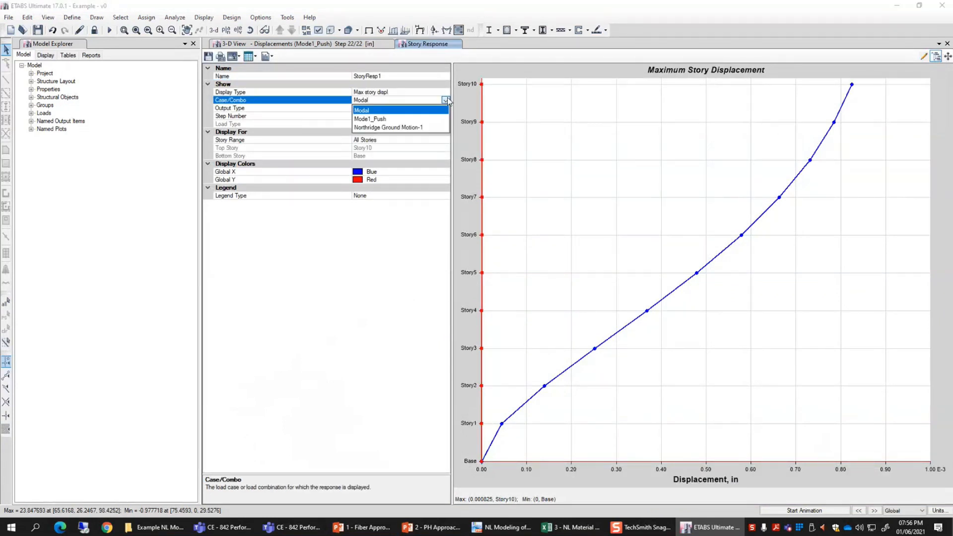
left_click(372, 118)
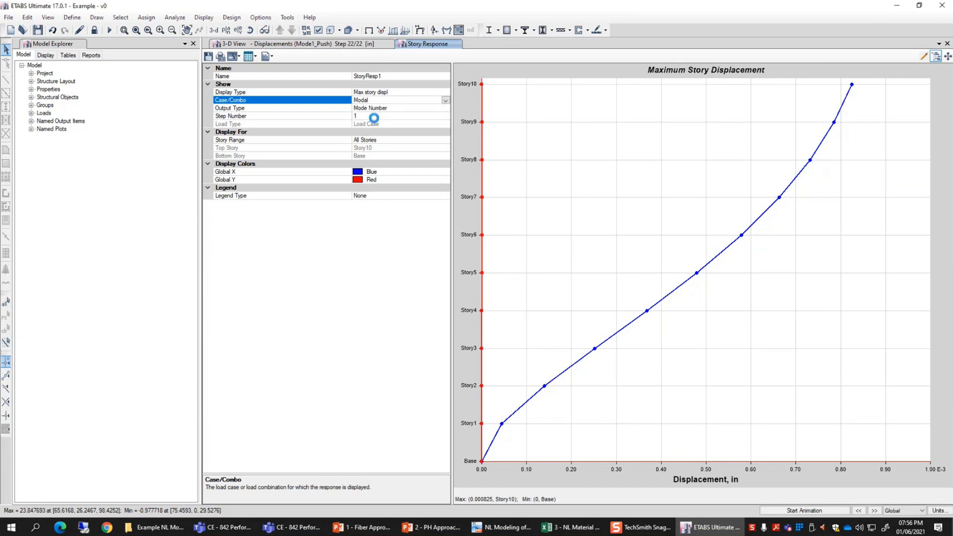
left_click(440, 108)
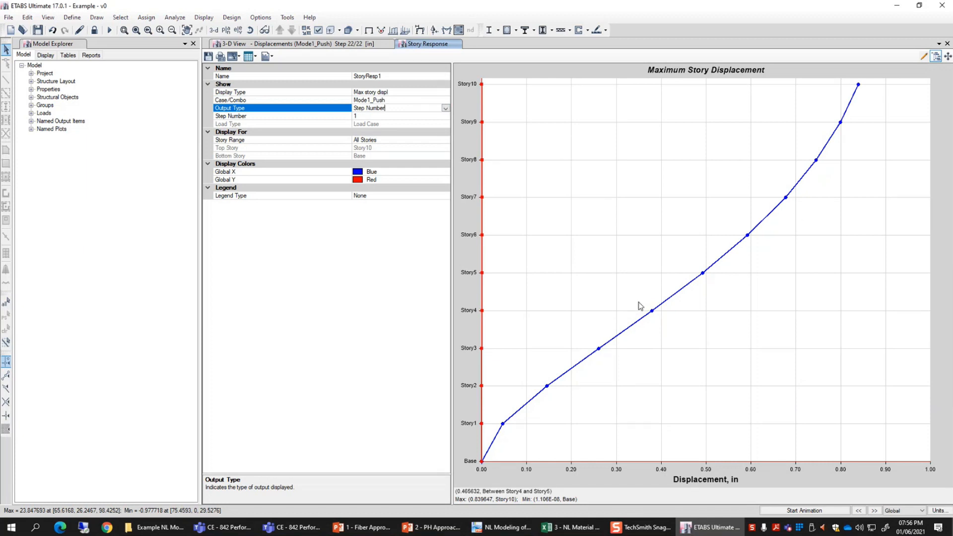
View the Mode1_Push maximum story displacement plot at step number 2 and at step number 10
left_click(384, 116)
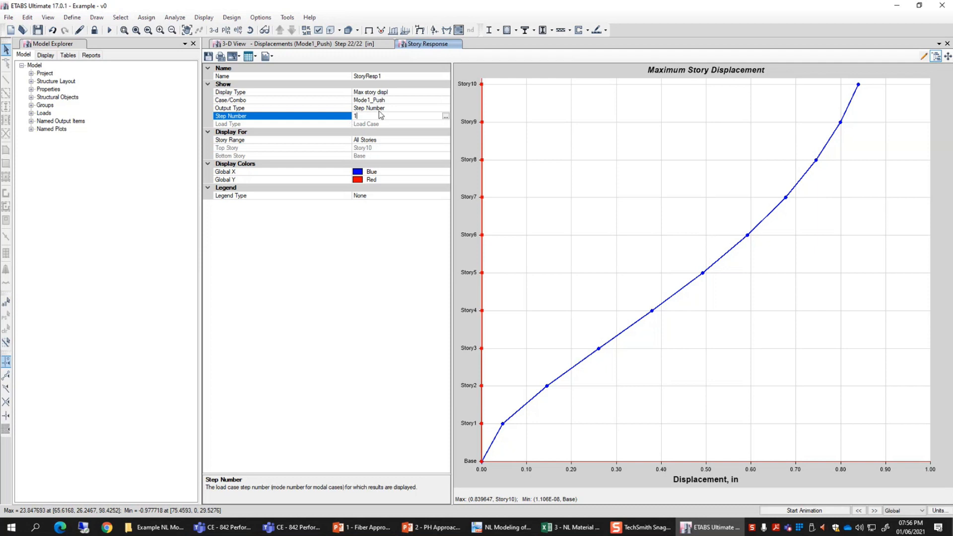
left_click_drag(368, 118, 301, 119)
type("2")
key("Return")
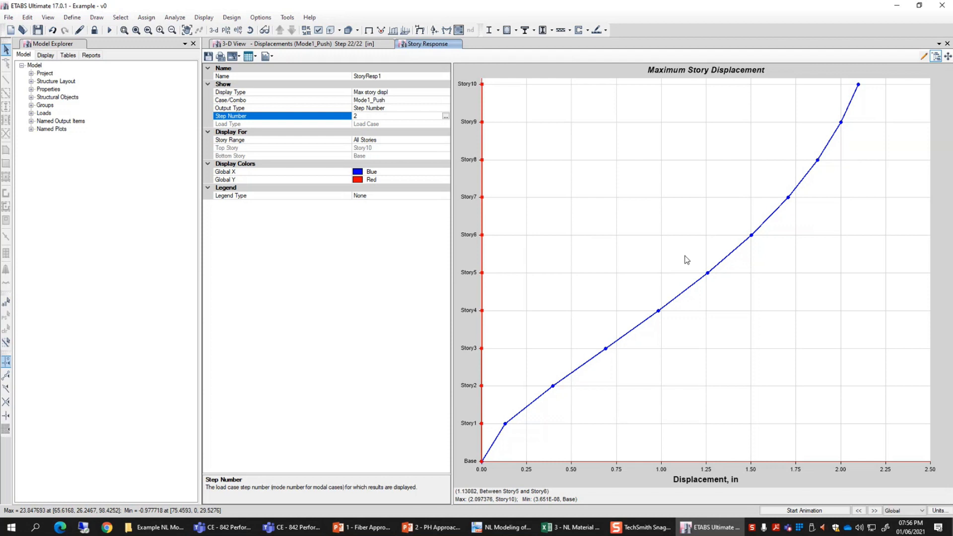
left_click(376, 116)
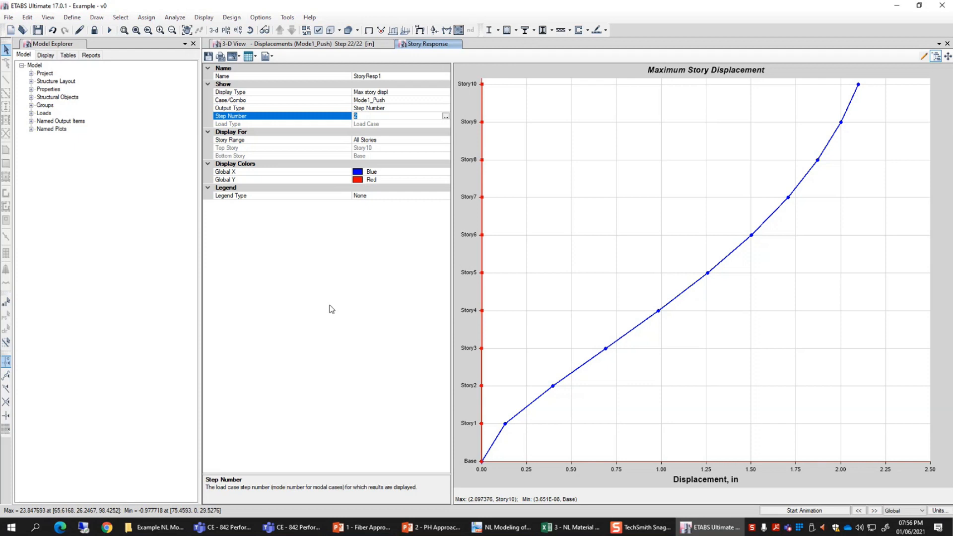
key("Return")
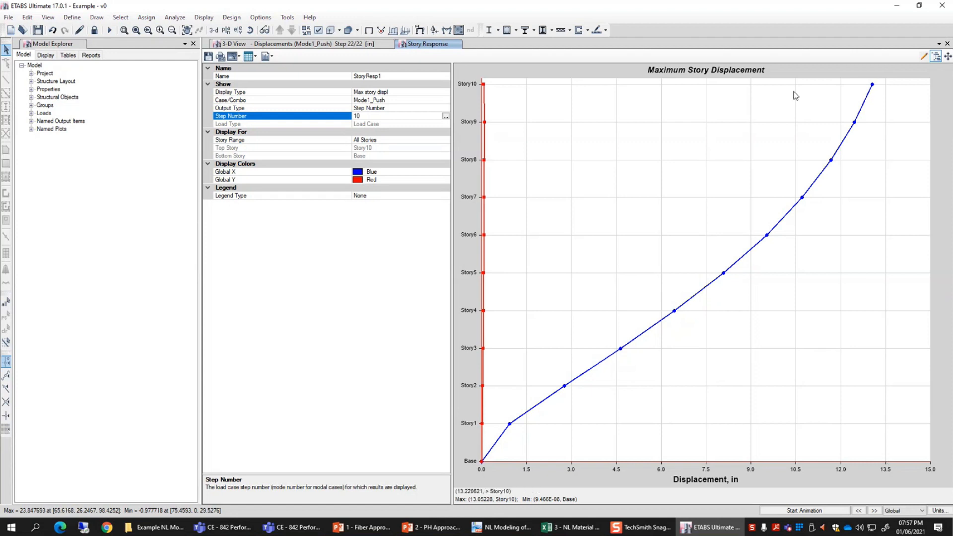
Set the step number of the Mode1_Push maximum story displacement plot to 20
left_click(387, 109)
left_click(372, 116)
double_click(359, 116)
type("20")
key("Return")
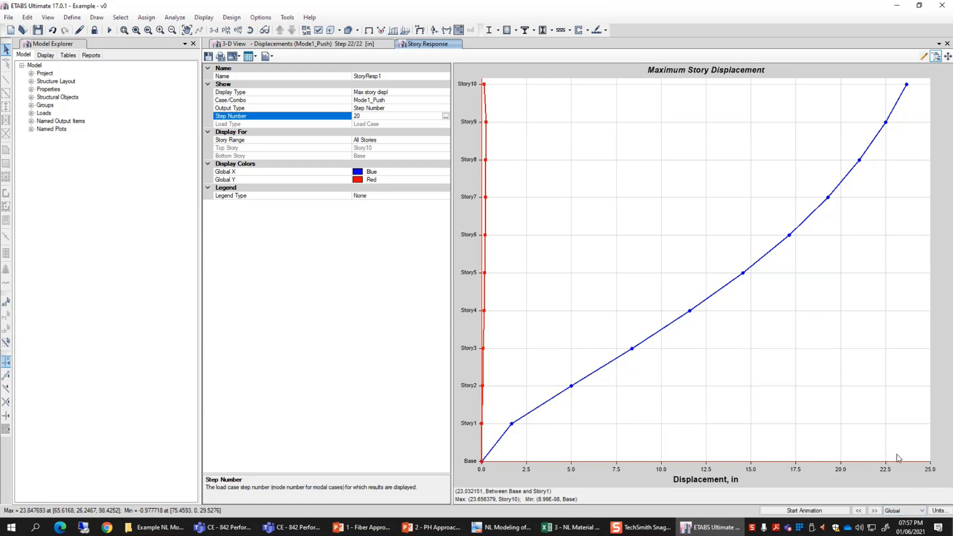
Set the step number of the Mode1_Push maximum story displacement plot to 22
left_click(398, 117)
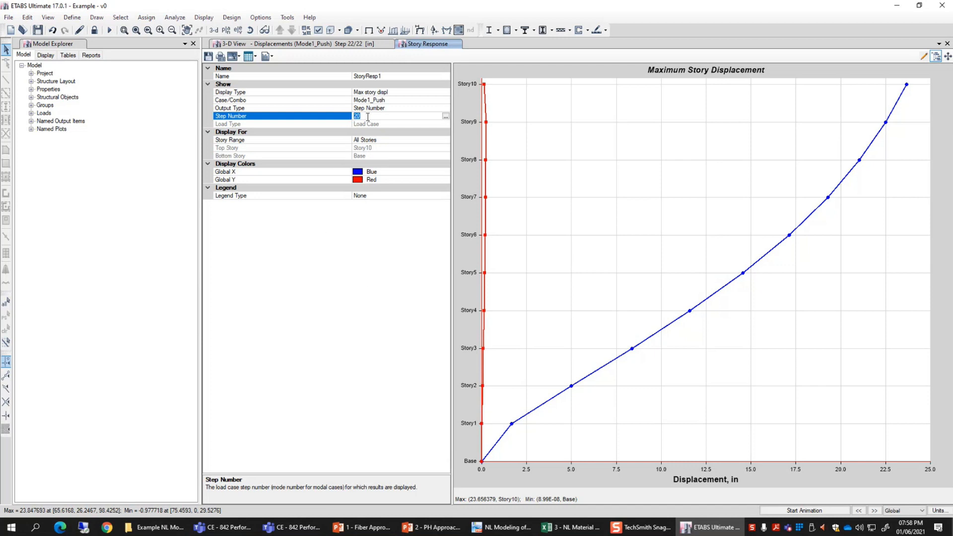
type("2")
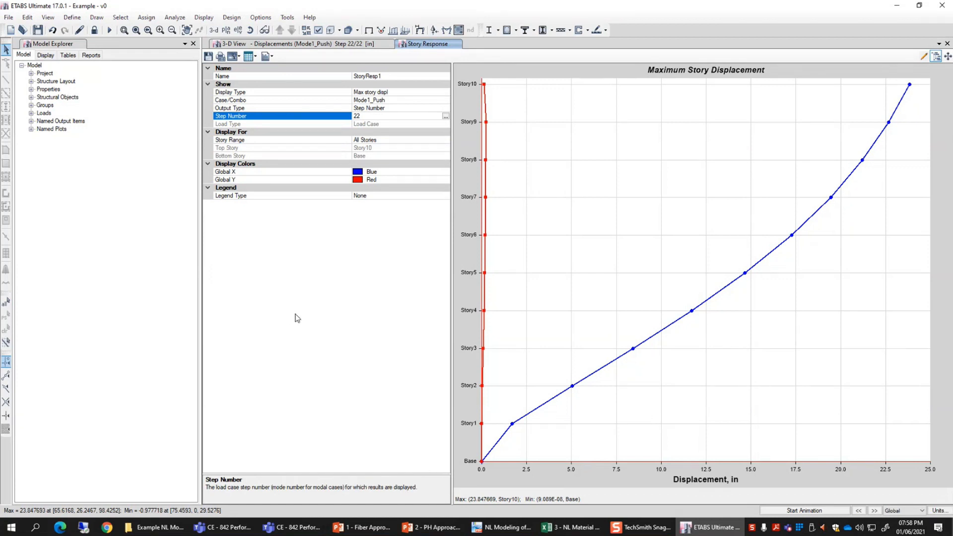
Show the static pushover curve of base shear versus monitored displacement for the Mode1_Push case
left_click(205, 19)
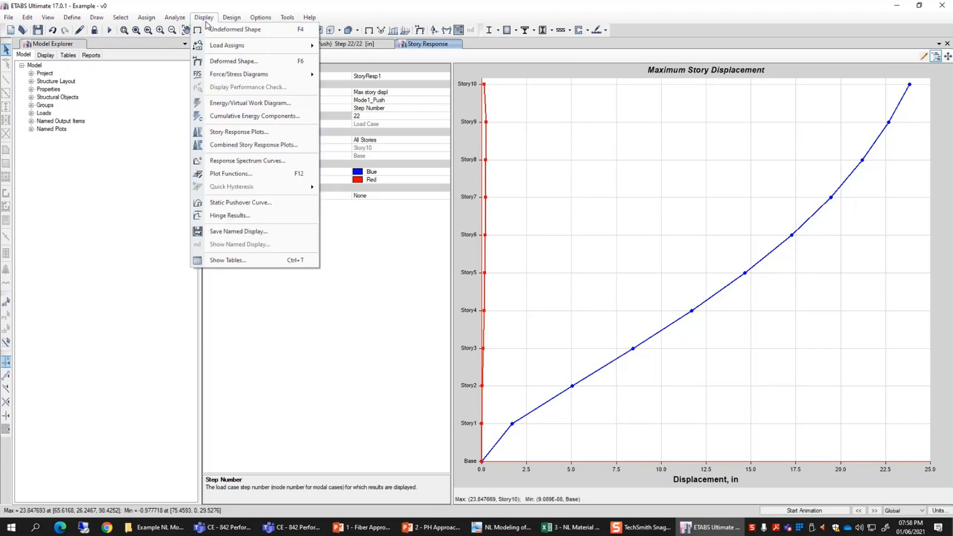
left_click(205, 19)
left_click(204, 19)
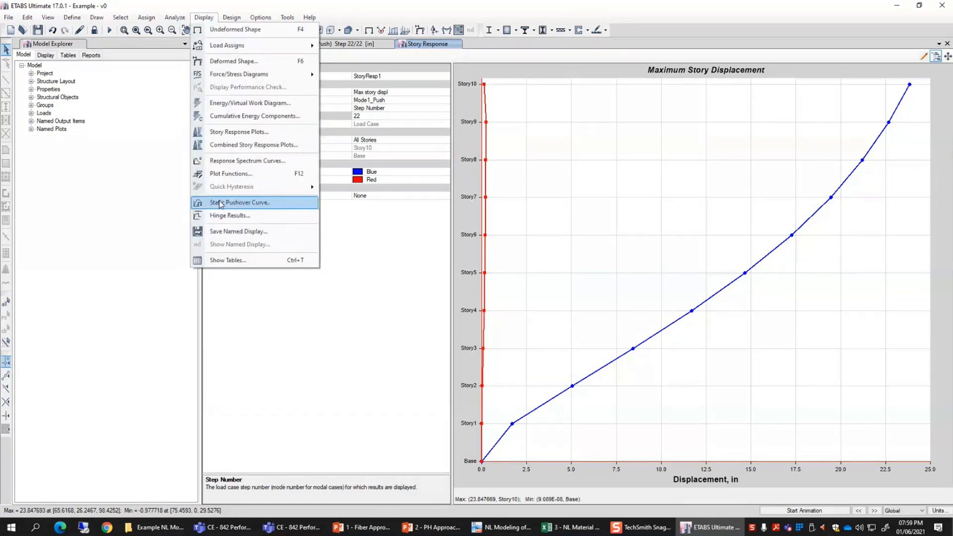
left_click(285, 206)
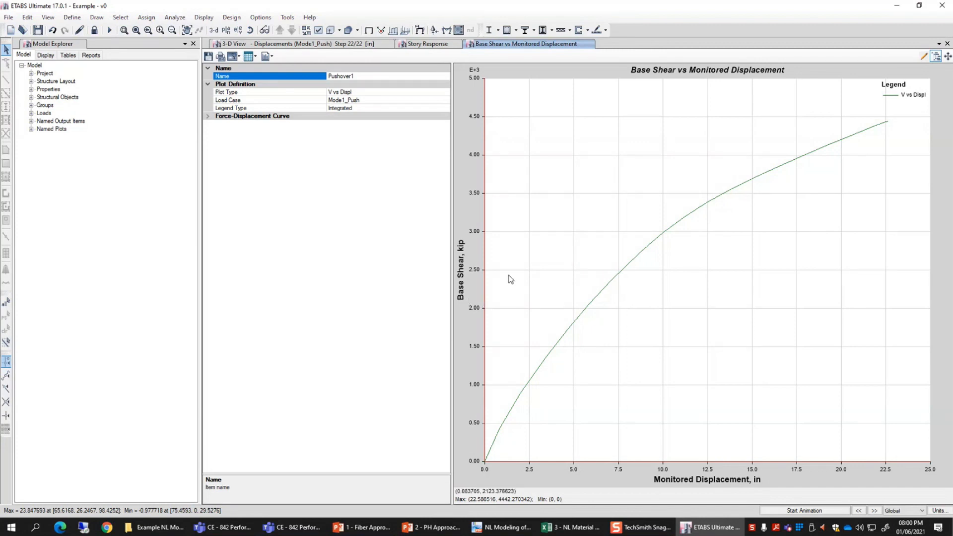
Display the pushover curve data as a formatted table, read the hinge state columns for each step, and close the table
left_click(243, 58)
left_click(254, 56)
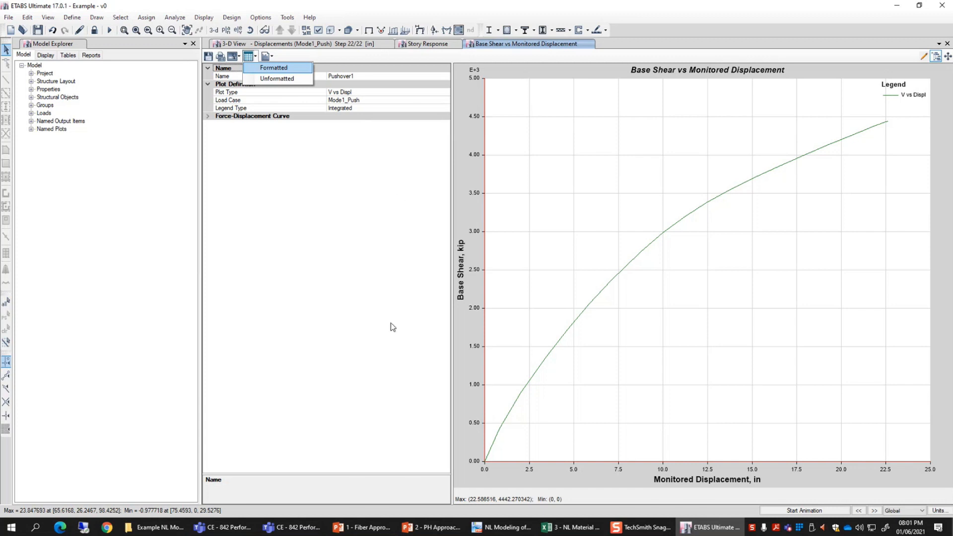
left_click(294, 70)
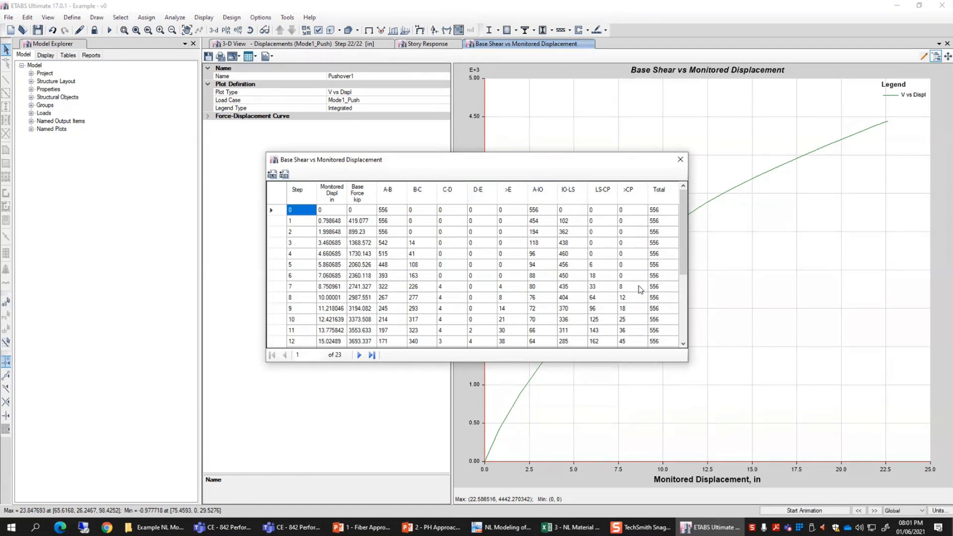
scroll(637, 291, "down", 3)
scroll(643, 318, "up", 4)
left_click(679, 160)
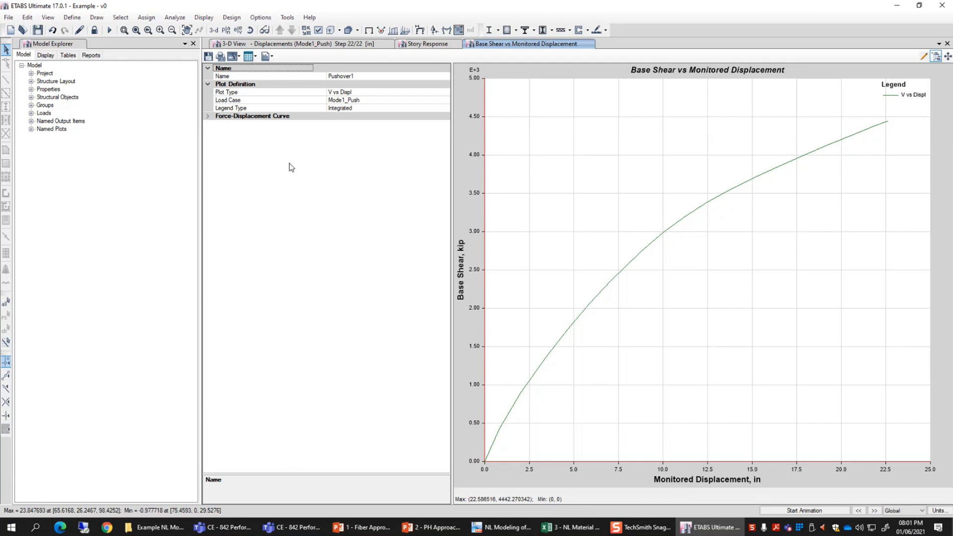
In the 3-D view, check a joint's displacements and move the Mode1_Push deformed shape back step by step to step 0
left_click(373, 46)
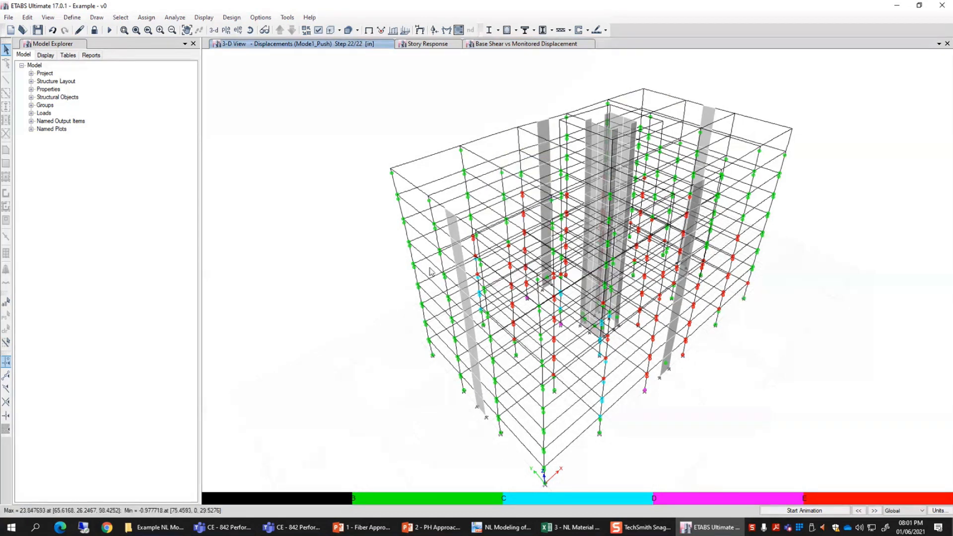
right_click(509, 267)
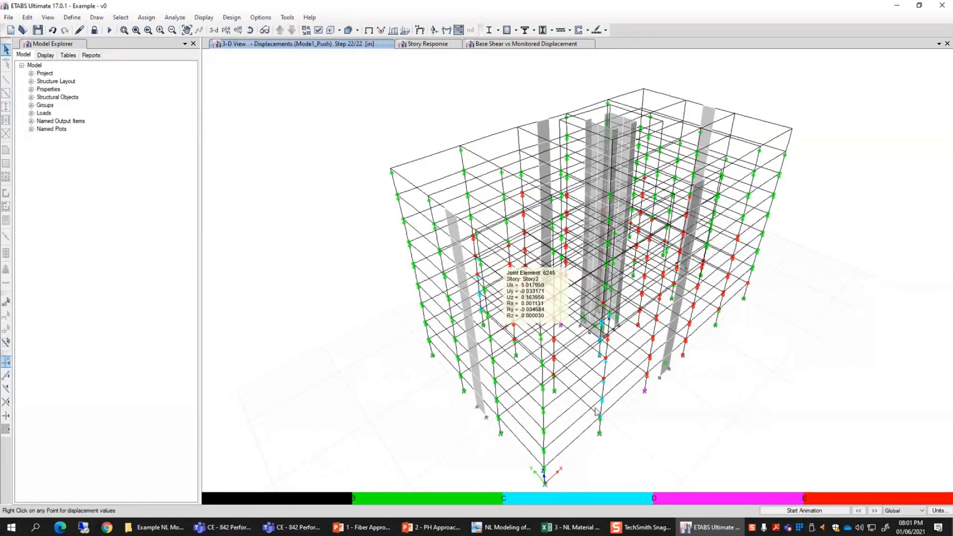
left_click(866, 511)
left_click(865, 511)
left_click(866, 512)
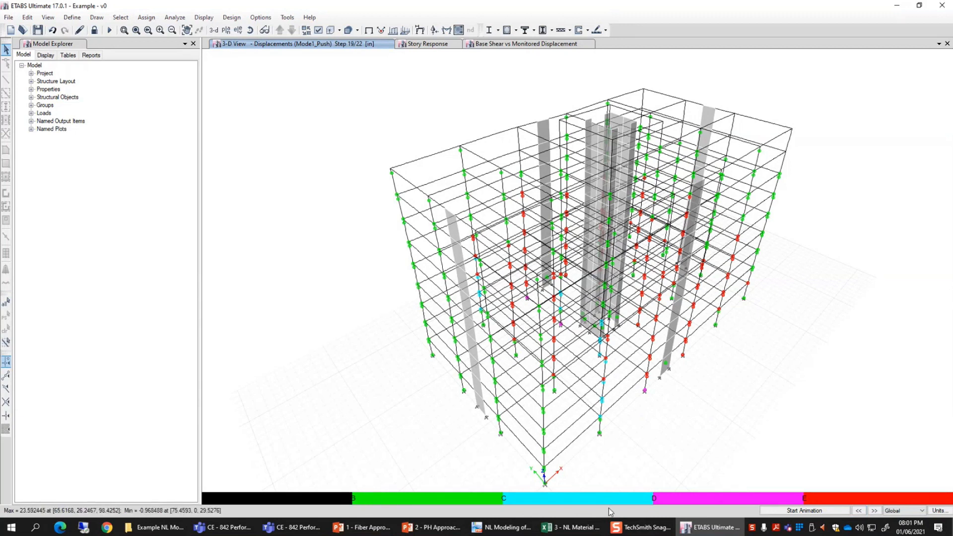
left_click(860, 514)
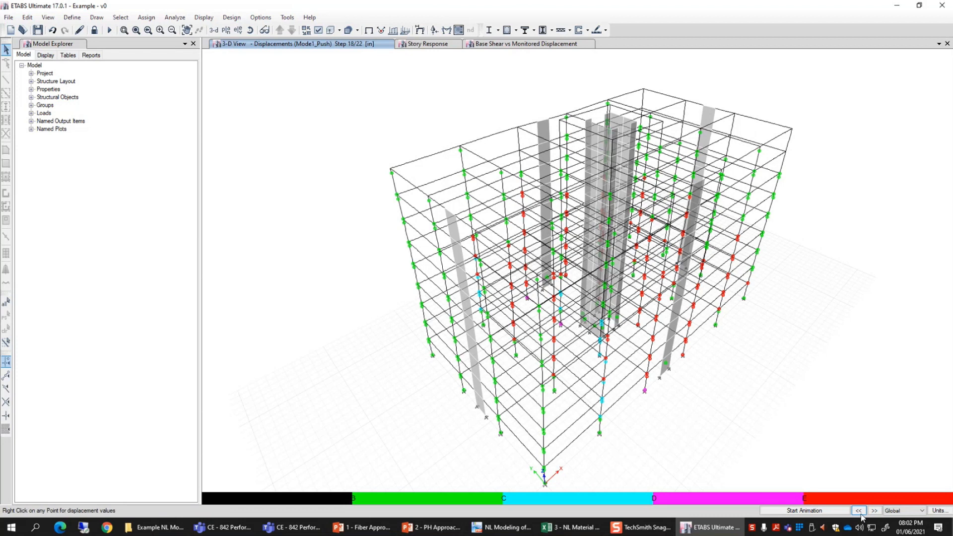
left_click(861, 514)
left_click(861, 514)
left_click(862, 515)
left_click(862, 515)
left_click(861, 515)
left_click(861, 515)
left_click(862, 516)
left_click(861, 516)
left_click(860, 512)
left_click(859, 512)
left_click(859, 512)
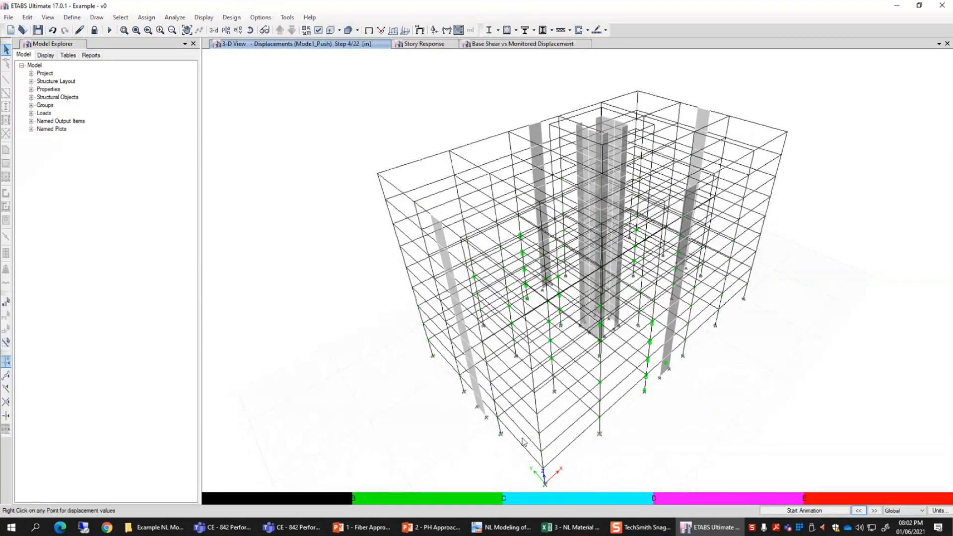
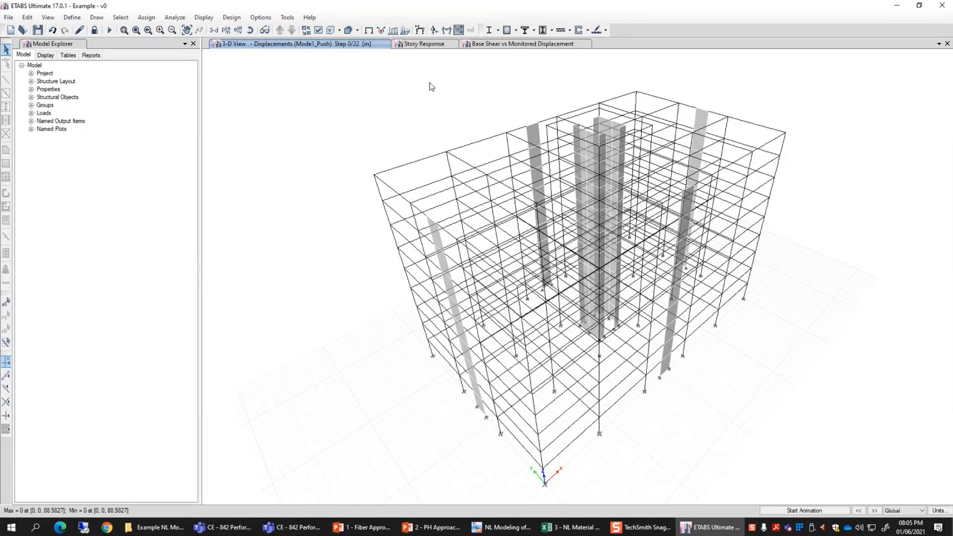
left_click(204, 18)
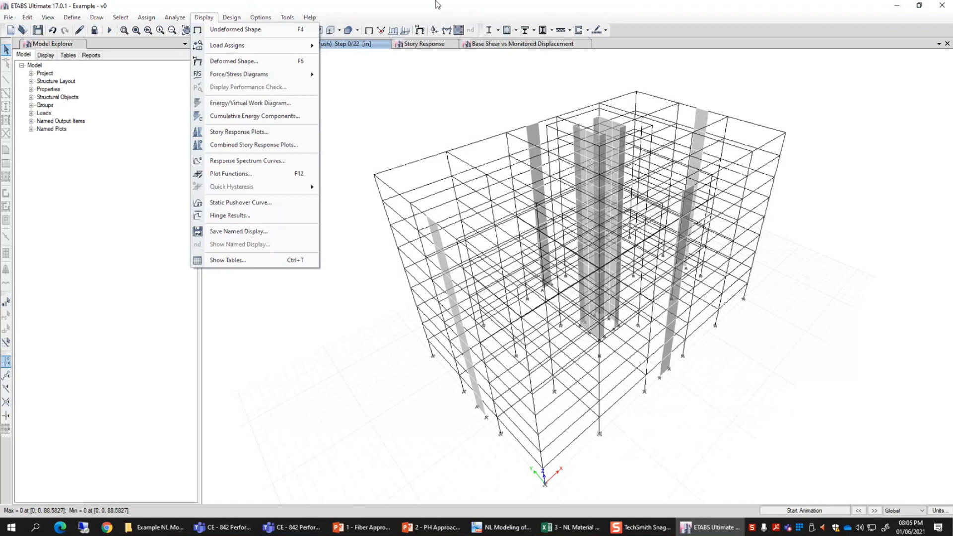
key("Escape")
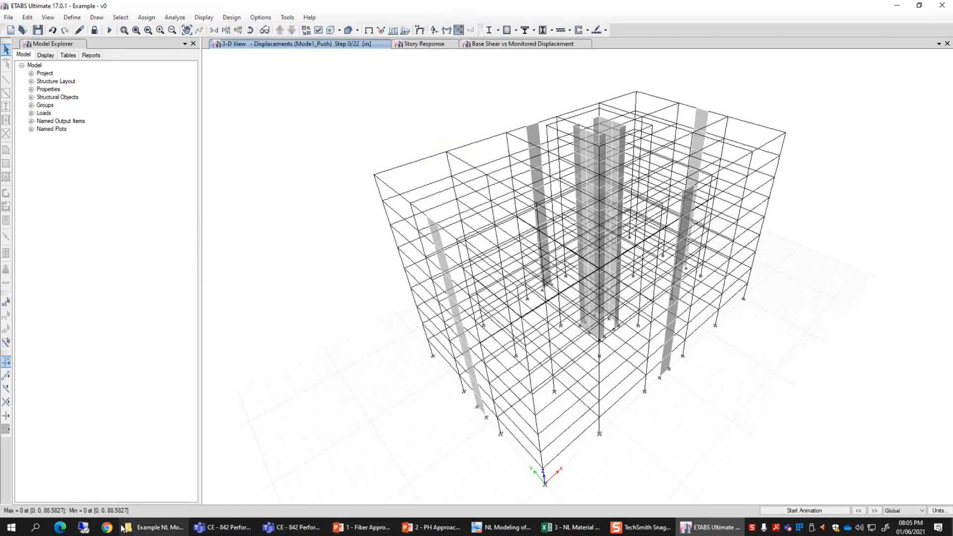
Switch to File Explorer, play the TH Story Responses video in full screen, and close the player
left_click(150, 530)
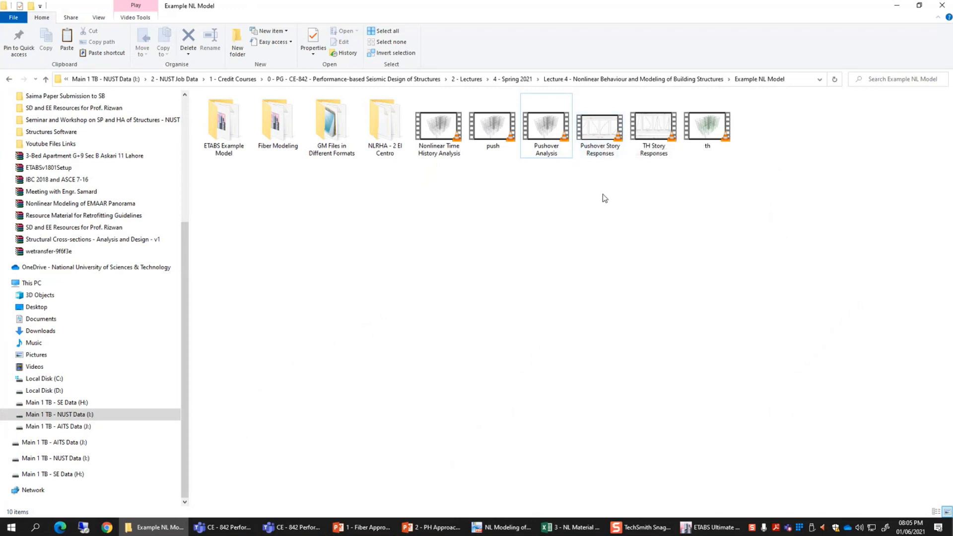
double_click(653, 129)
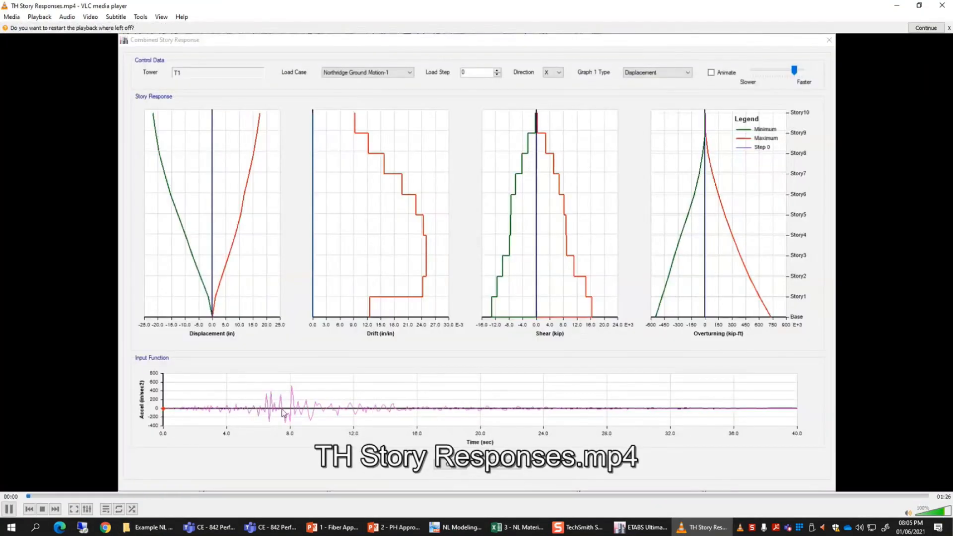
left_click(9, 509)
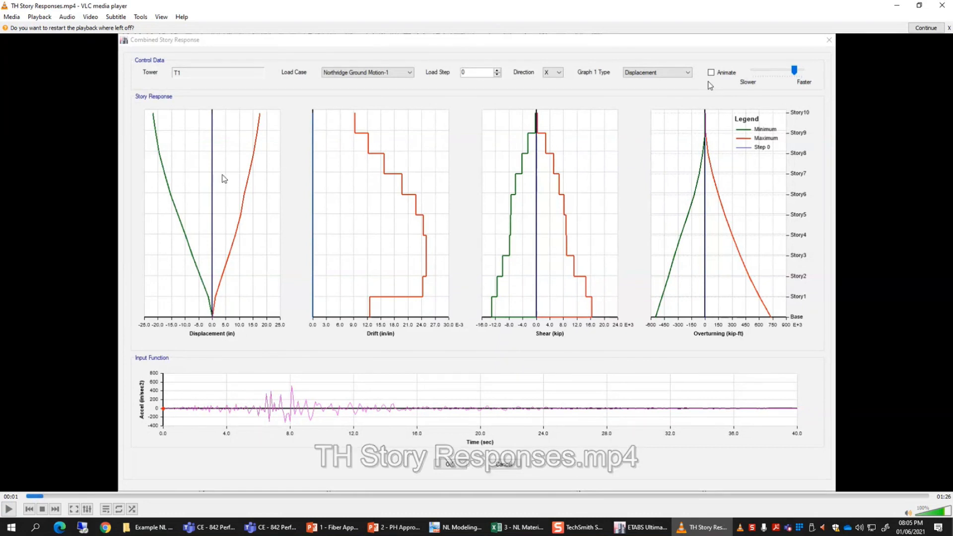
double_click(462, 269)
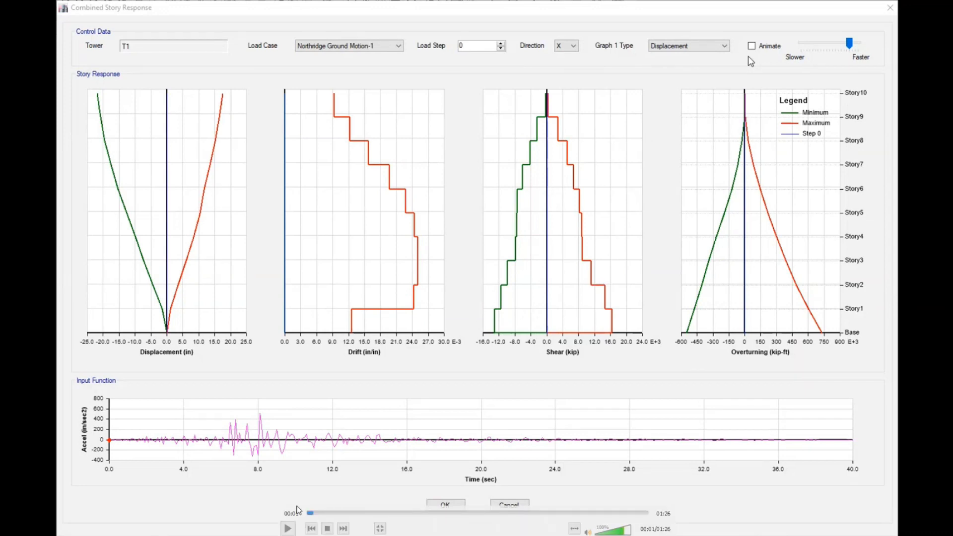
left_click(752, 45)
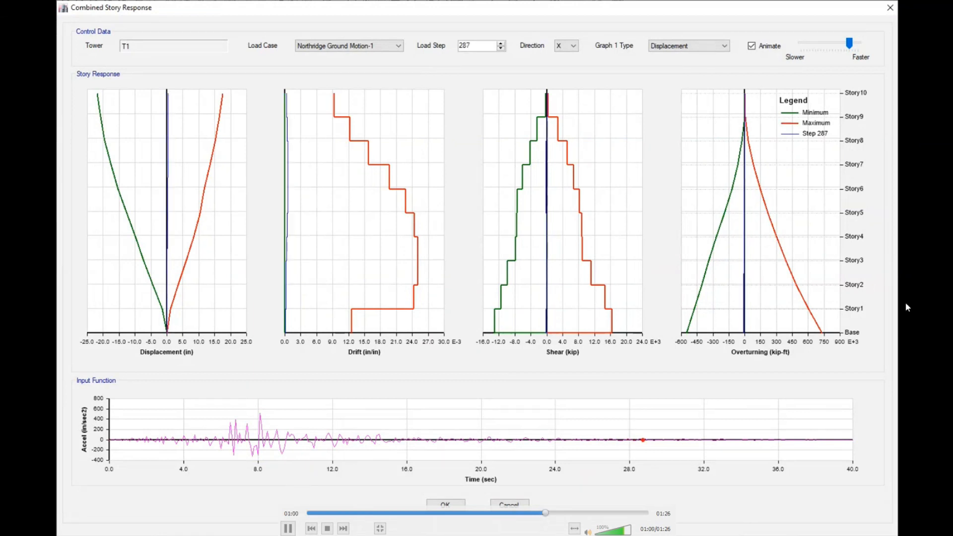
double_click(447, 401)
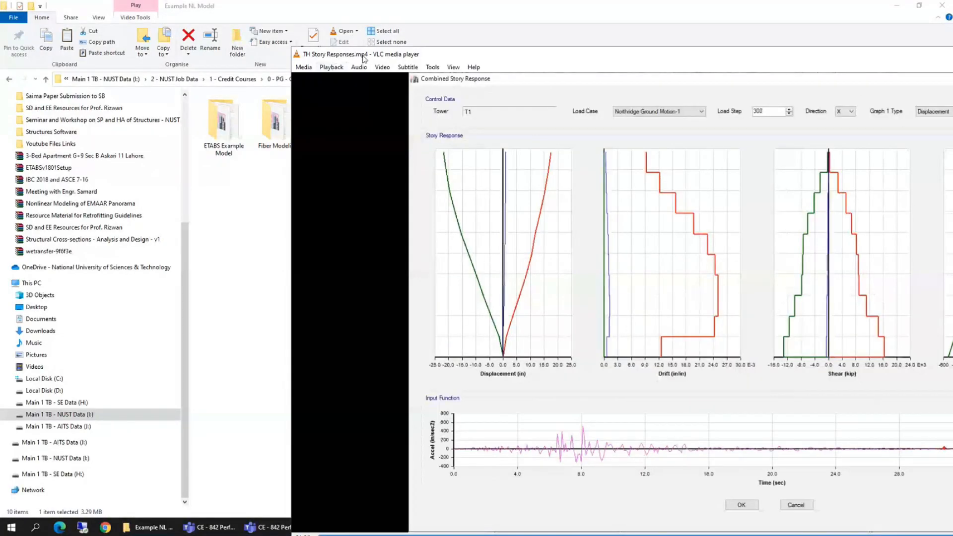
double_click(347, 54)
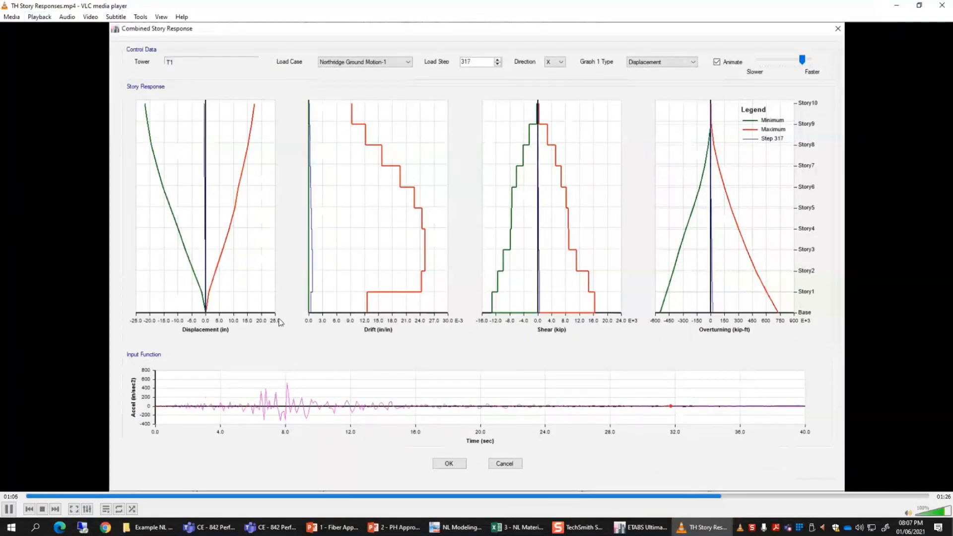
left_click(942, 5)
Open the Pushover Story Responses video, play it from the start and pause it near the end
double_click(601, 146)
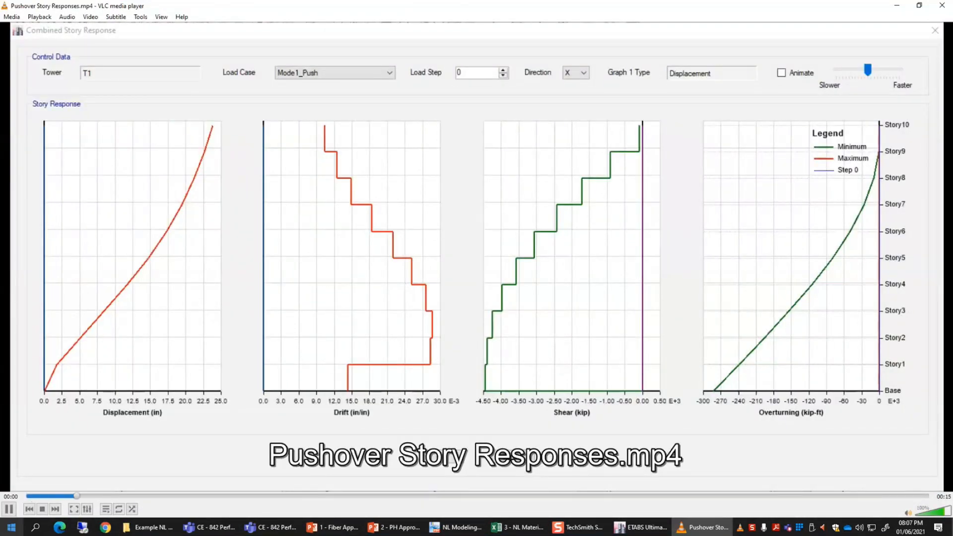
left_click(9, 509)
left_click(30, 495)
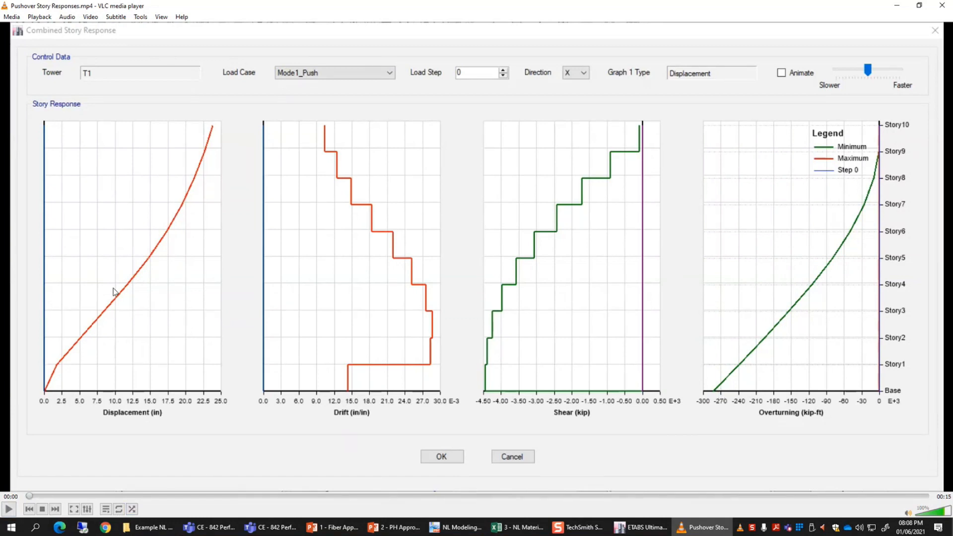
left_click(8, 510)
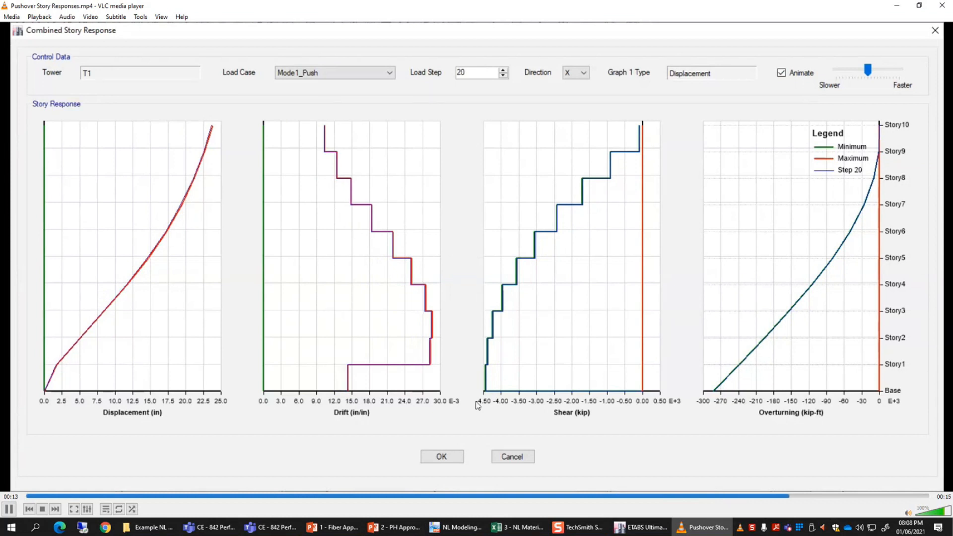
left_click(9, 509)
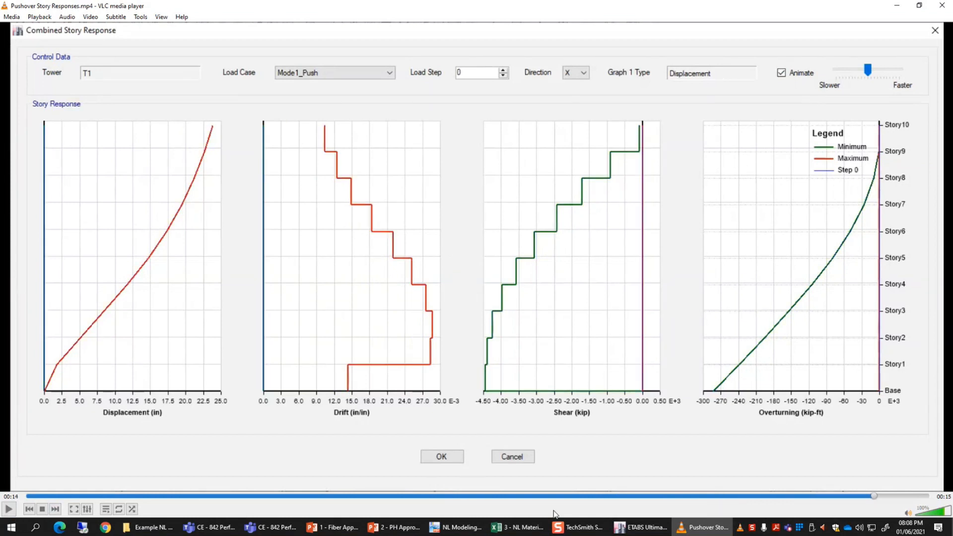
Examine the story responses at load steps 16 and 17 in the Pushover Story Responses video, and close the player
left_click(654, 496)
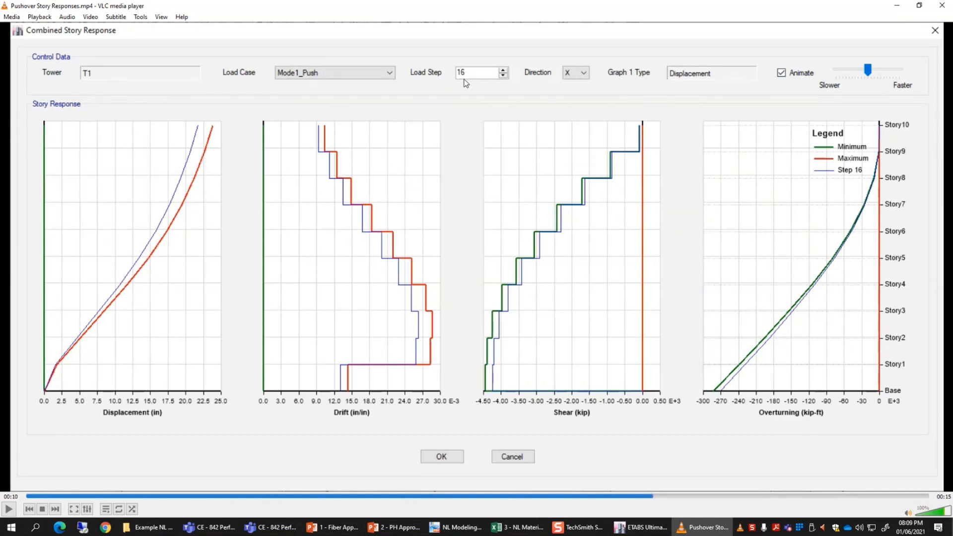
left_click(8, 510)
left_click(8, 510)
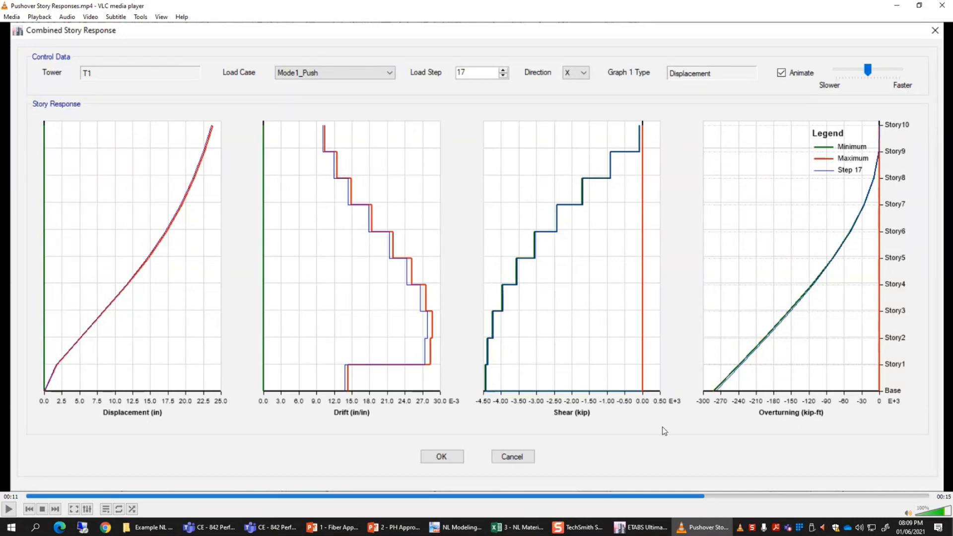
left_click(9, 520)
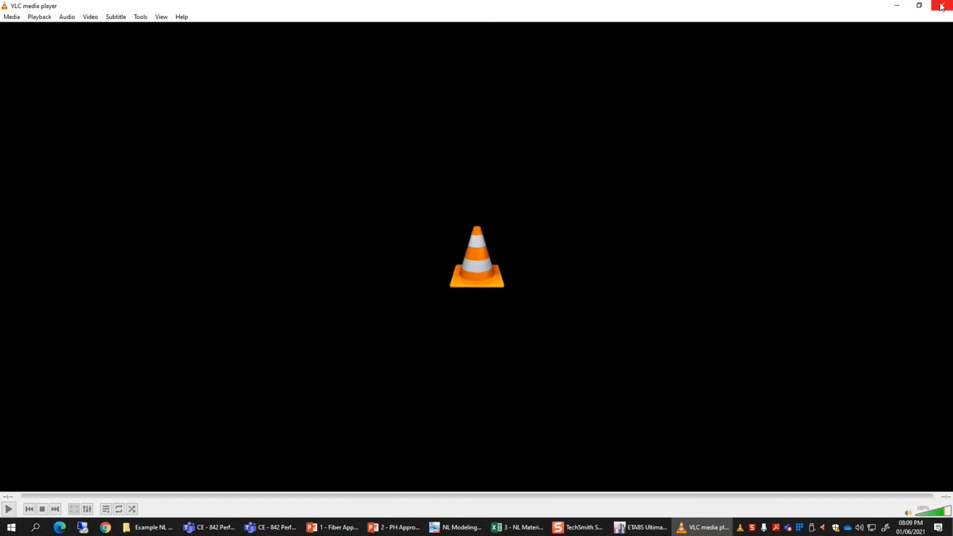
left_click(942, 6)
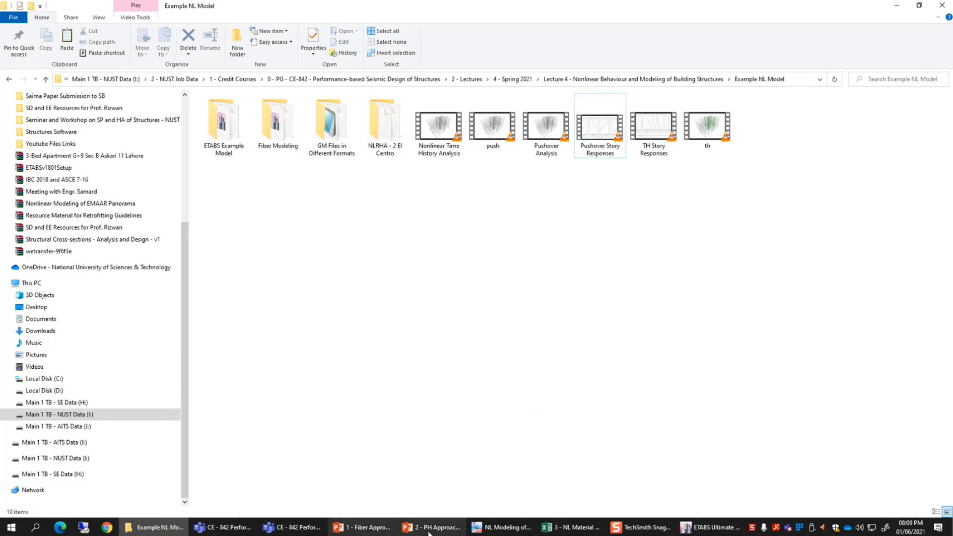
Switch to ETABS, display the model's plot functions, and view the formatted table option for the Mode1_Push Base FX plot
left_click(722, 528)
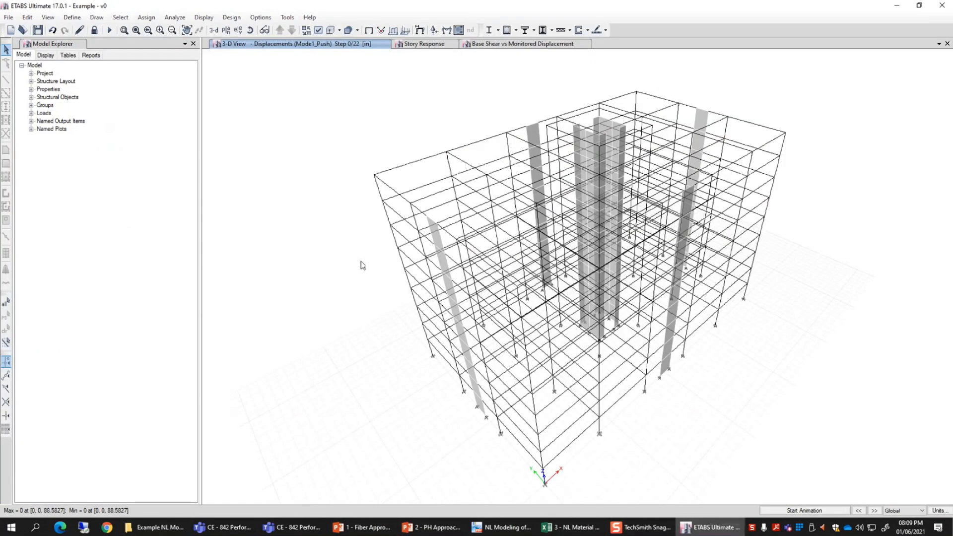
left_click(204, 18)
mouse_move(238, 45)
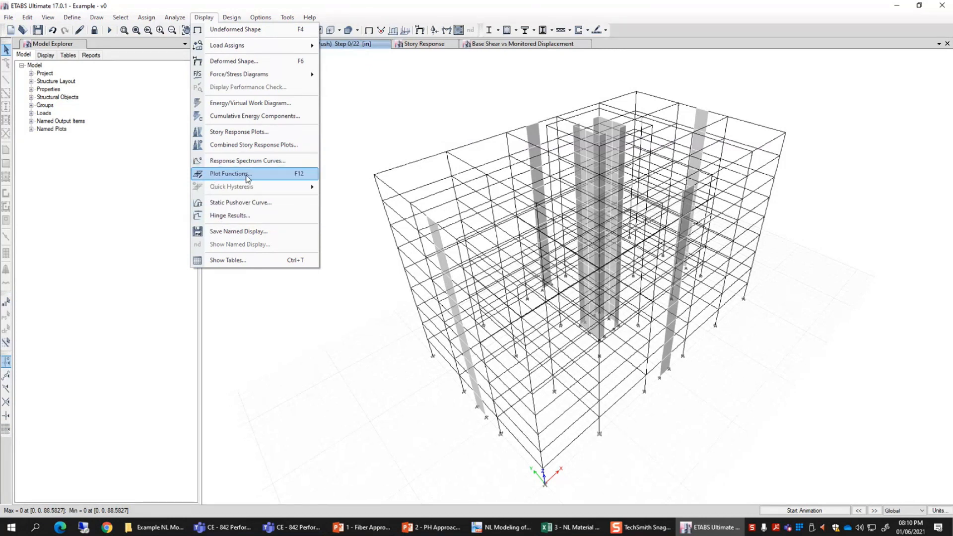
left_click(272, 174)
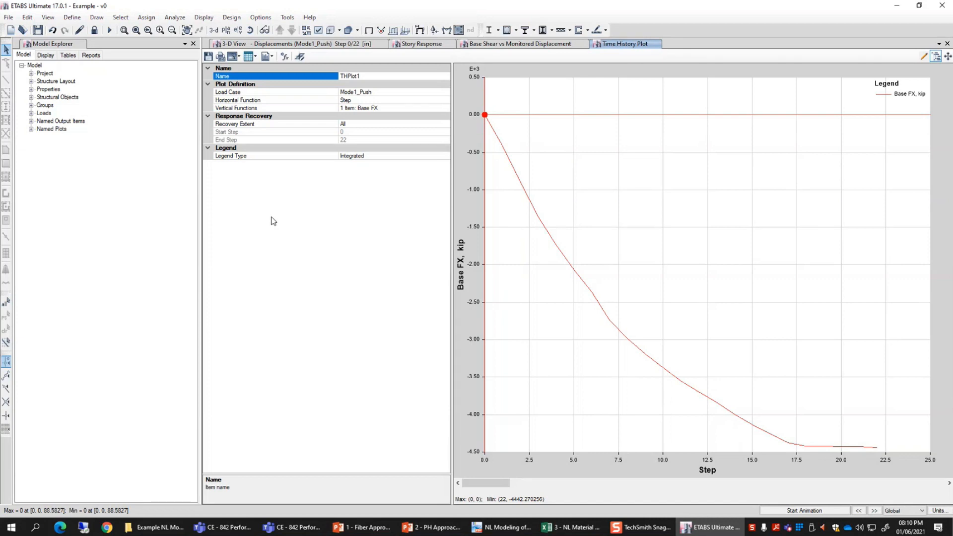
left_click(255, 56)
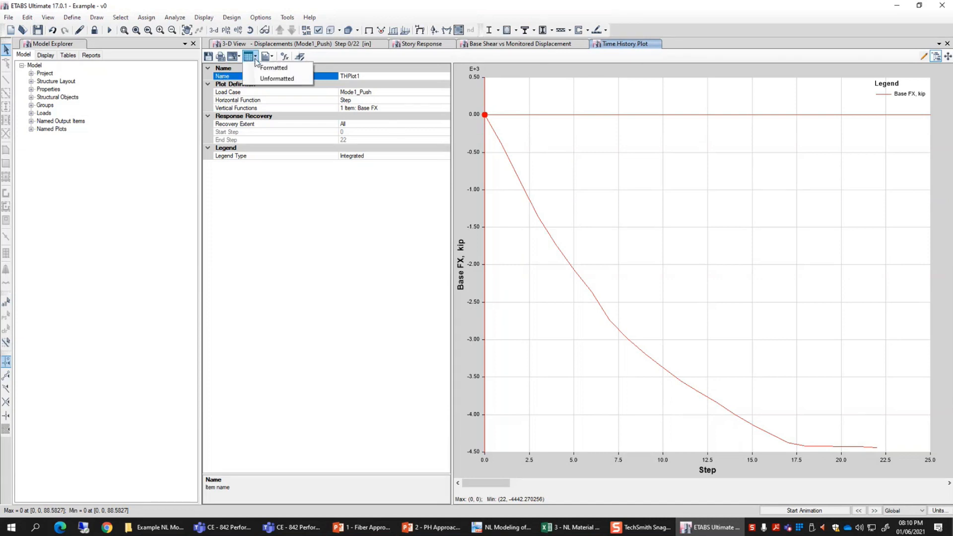
left_click(262, 68)
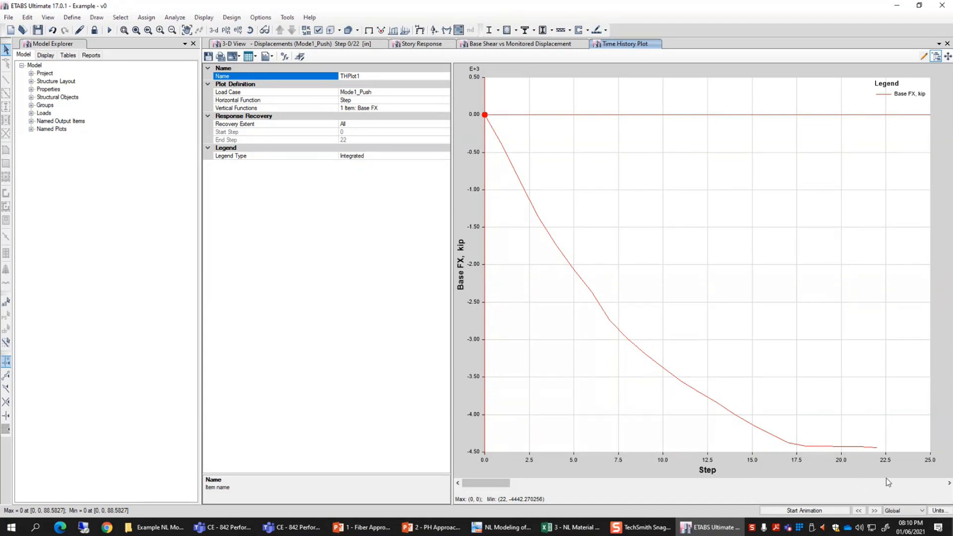
Set the load case of the time history plot to Northridge Ground Motion-1
left_click(413, 98)
left_click(443, 92)
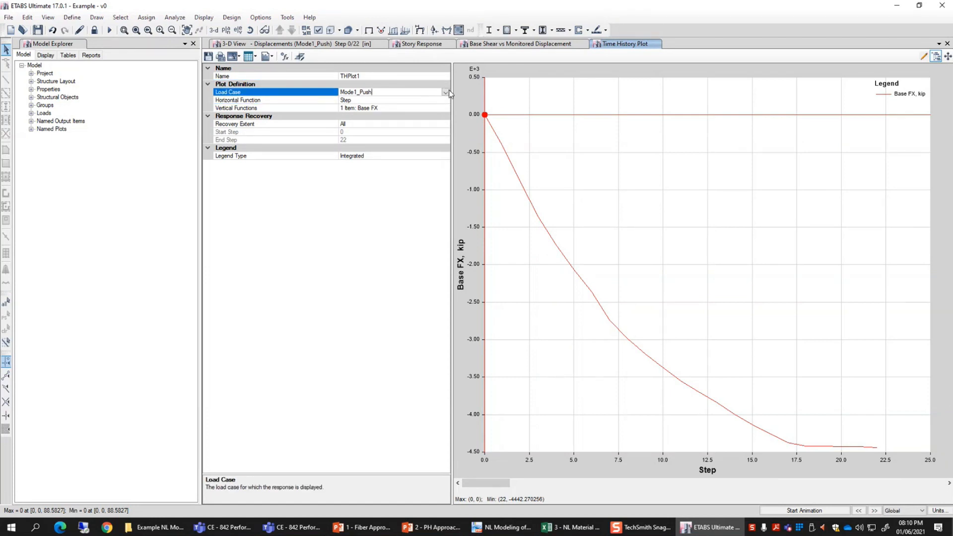
left_click(446, 92)
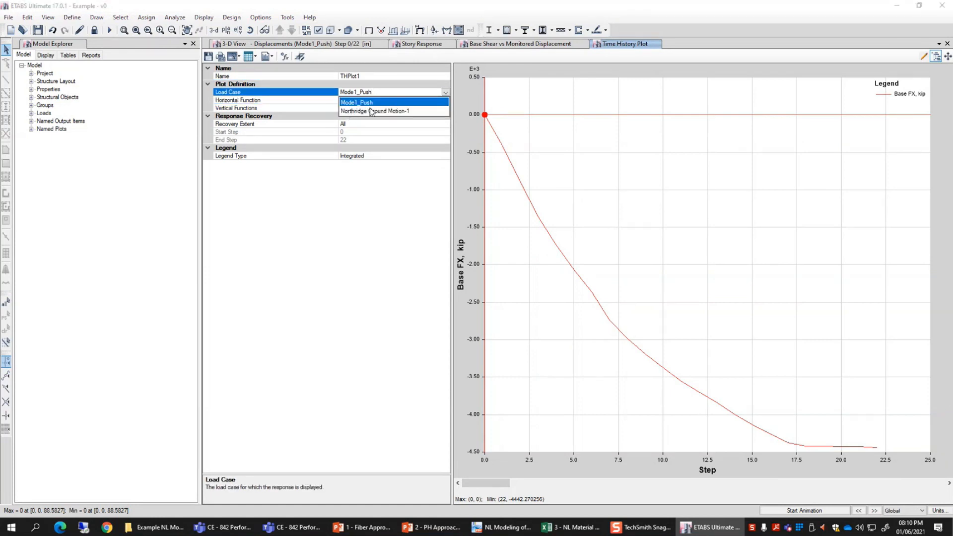
left_click(378, 111)
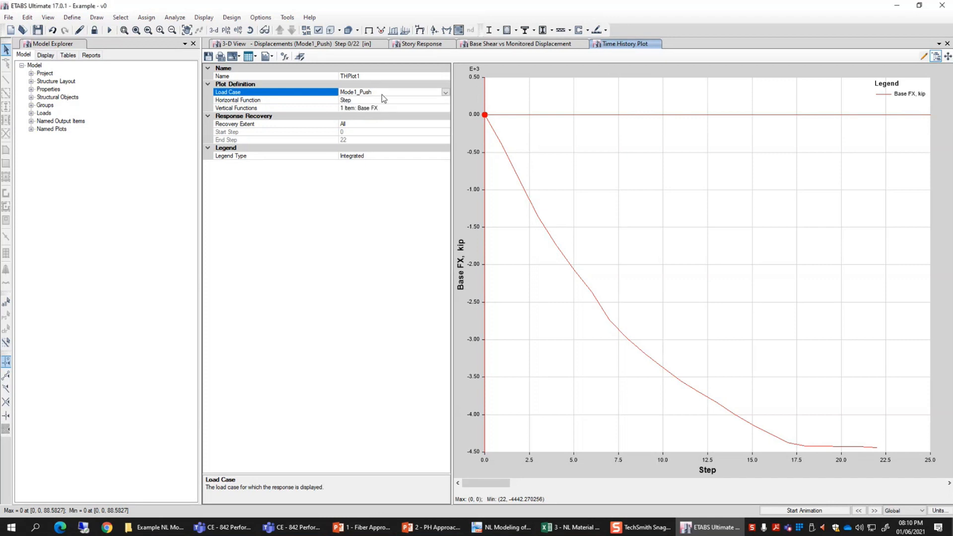
double_click(383, 94)
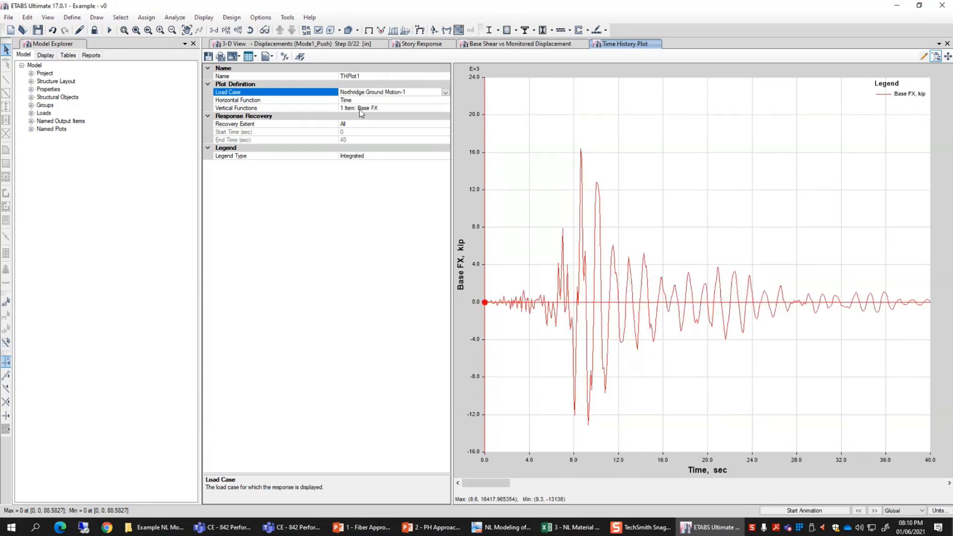
Review the horizontal function, and add a Joint Displacement plot function through the plot's vertical functions
left_click(359, 101)
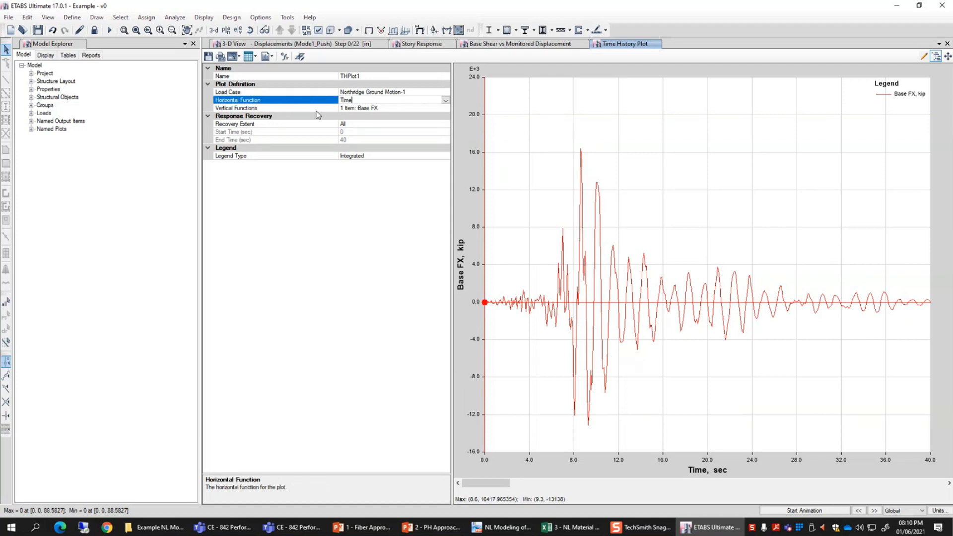
left_click(278, 109)
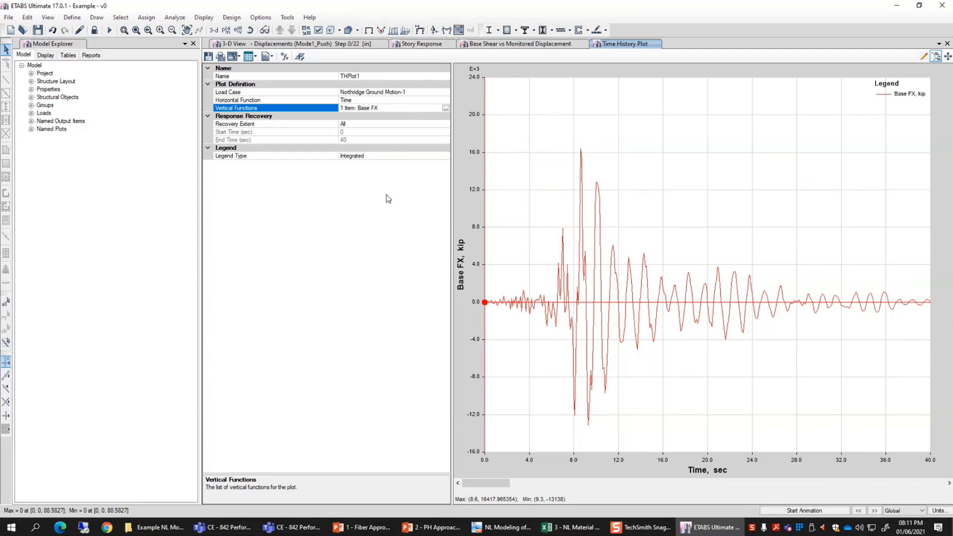
left_click(446, 108)
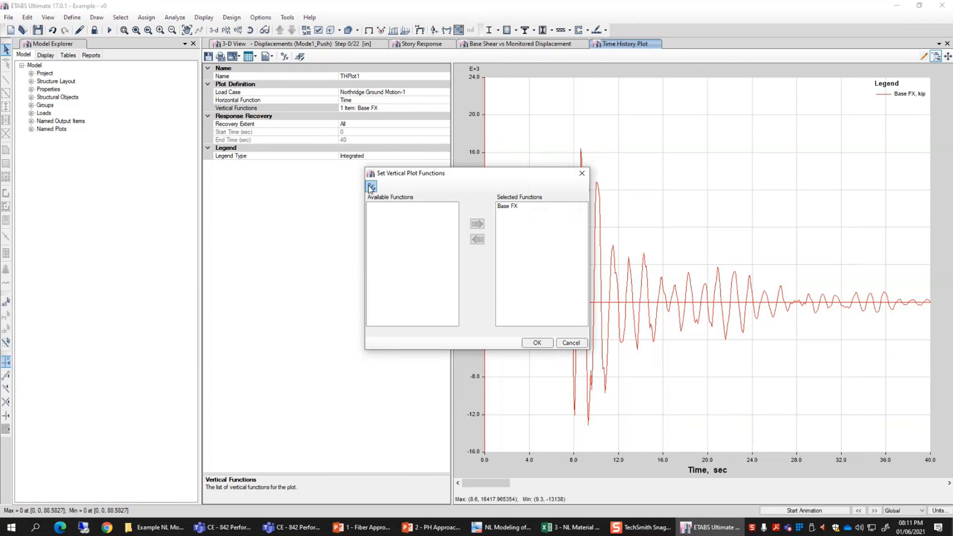
left_click(370, 187)
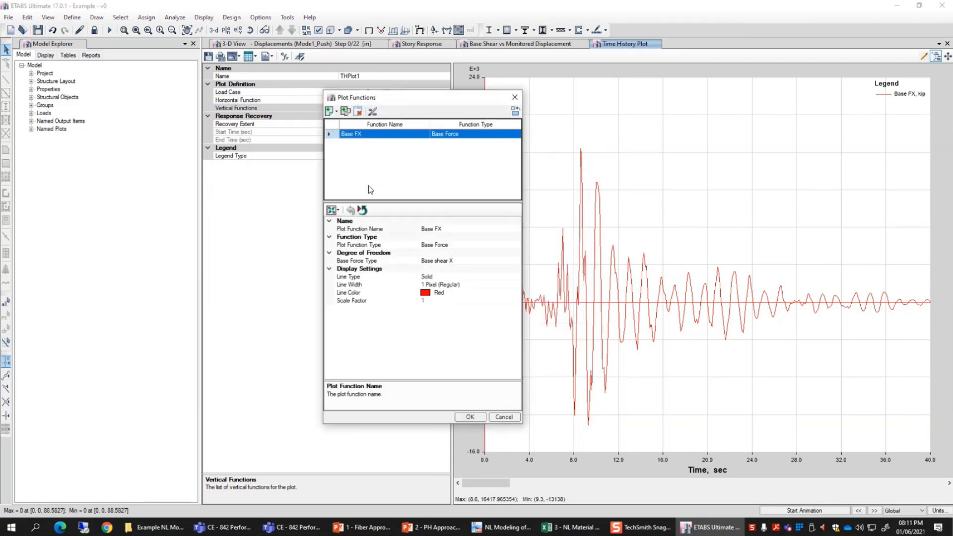
left_click(338, 114)
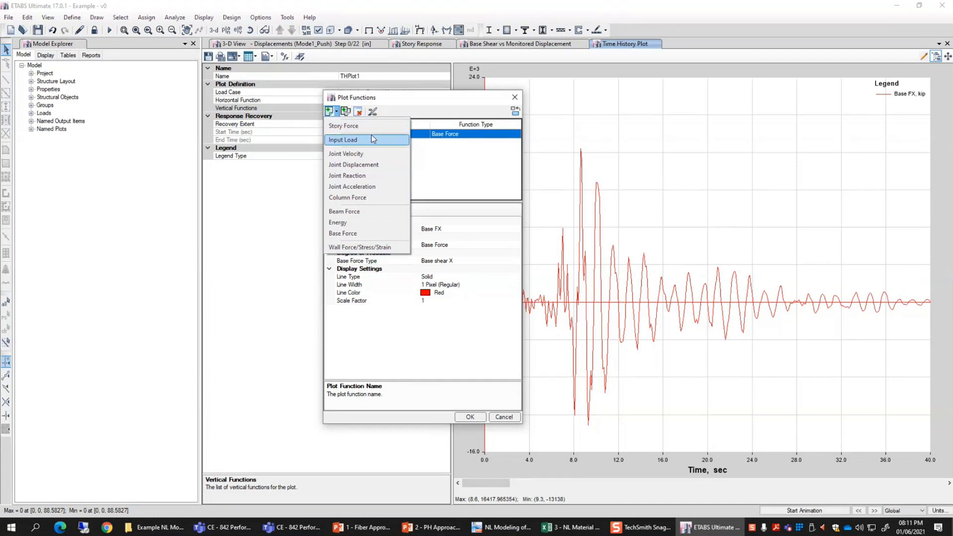
left_click(385, 165)
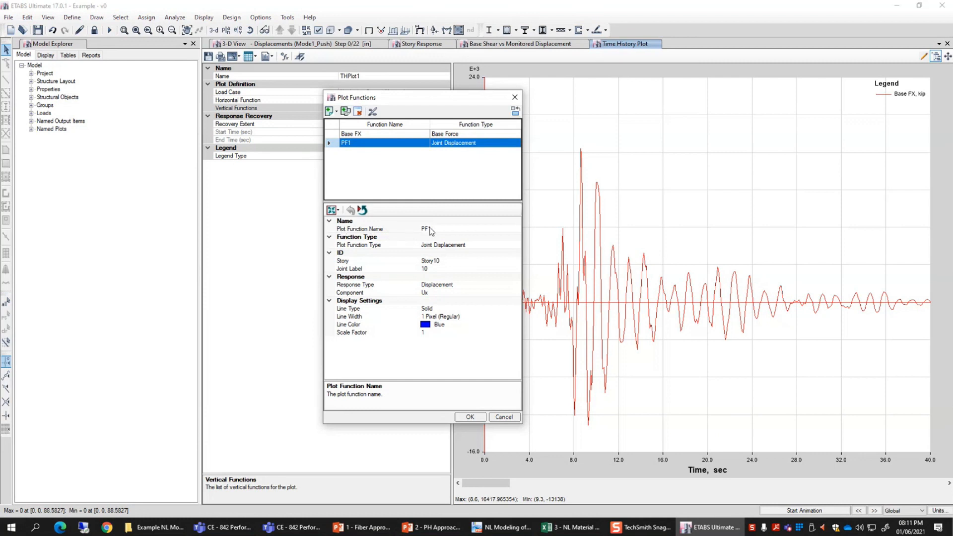
Review the new function's story, joint, response type and component options, and accept it for Story10, joint 10, displacement Ux
left_click(440, 246)
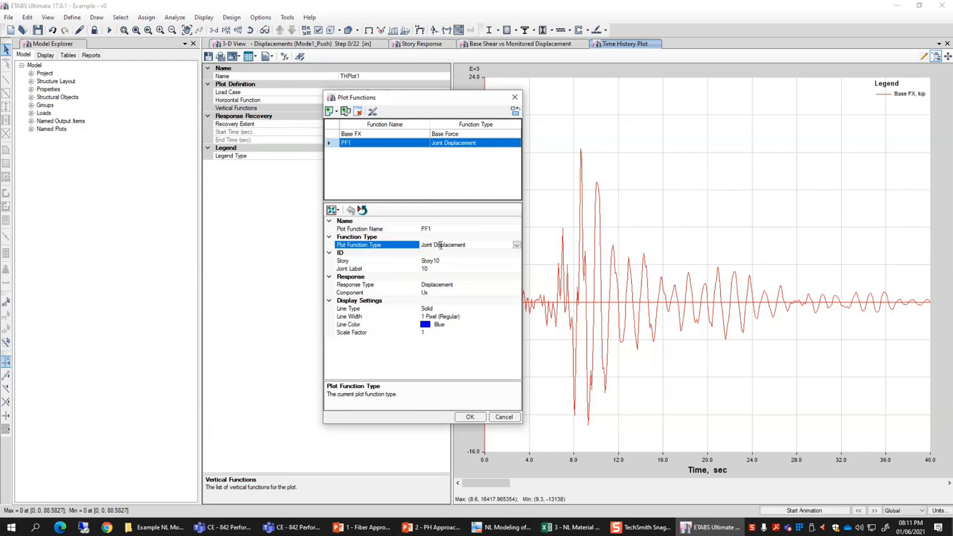
left_click(428, 261)
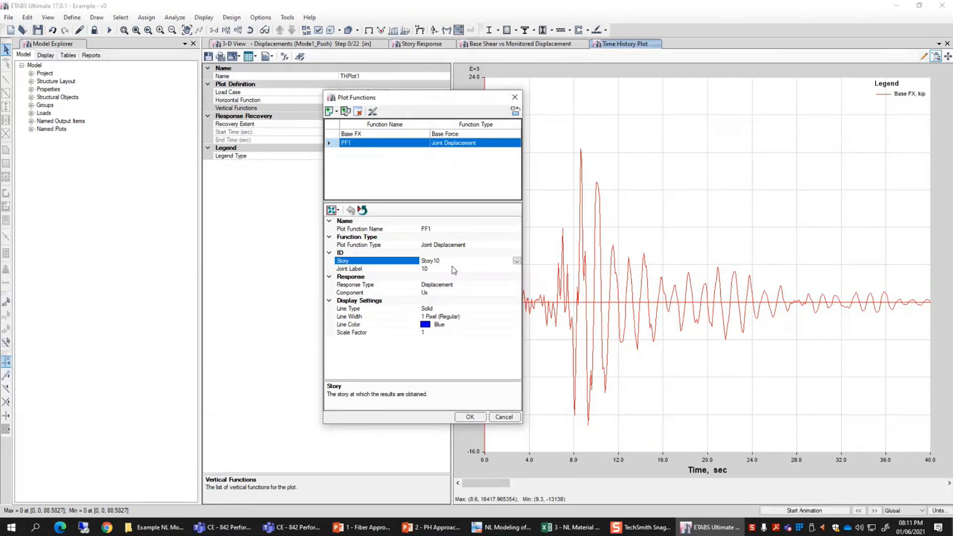
left_click(413, 268)
left_click(477, 269)
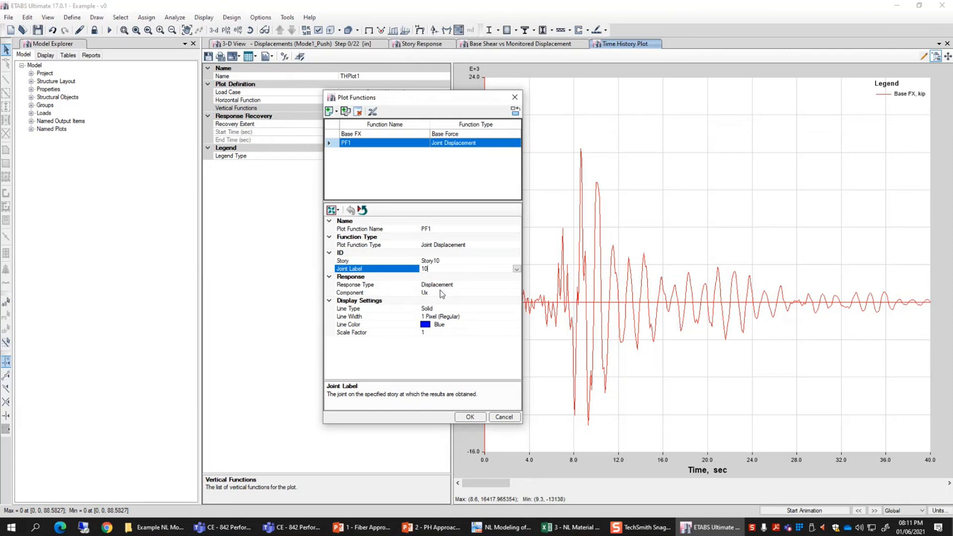
left_click(440, 284)
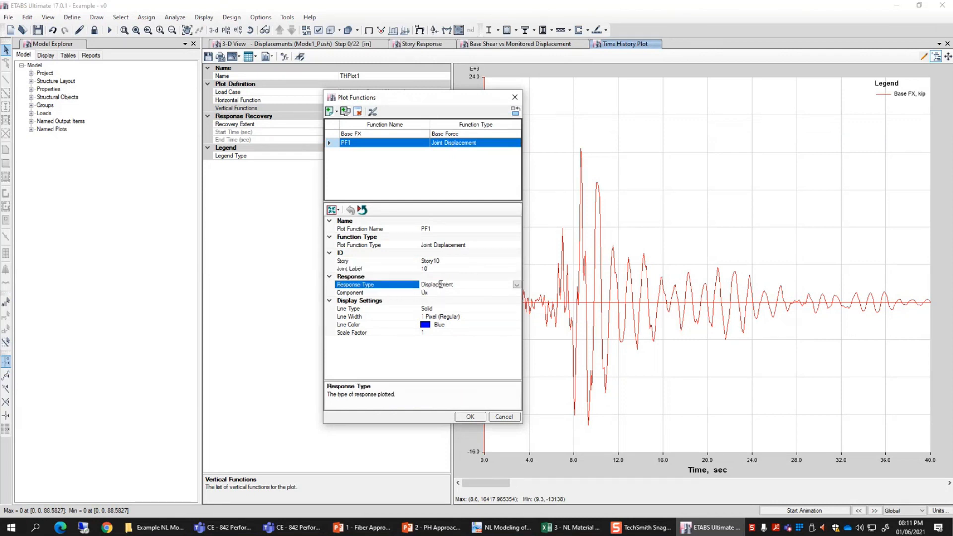
left_click(517, 285)
left_click(517, 286)
left_click(441, 292)
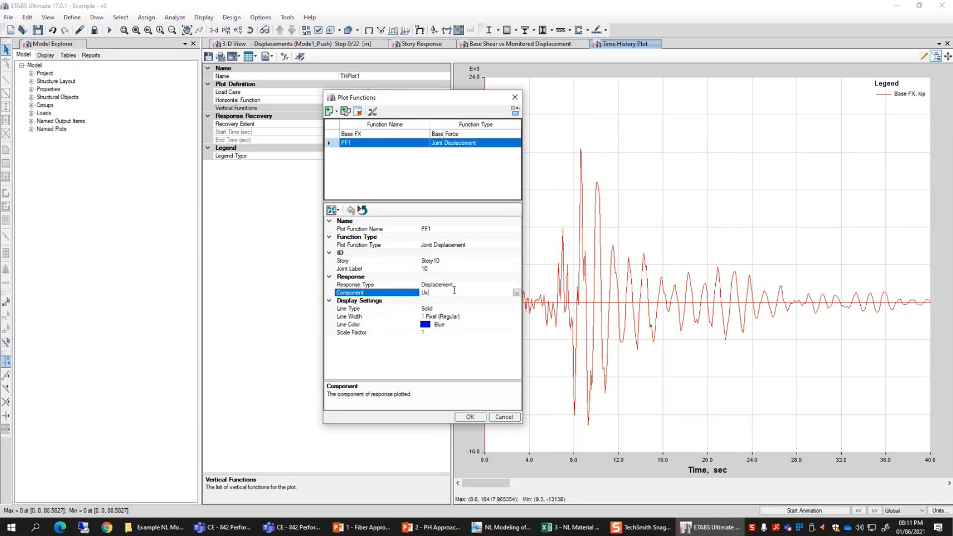
left_click(517, 293)
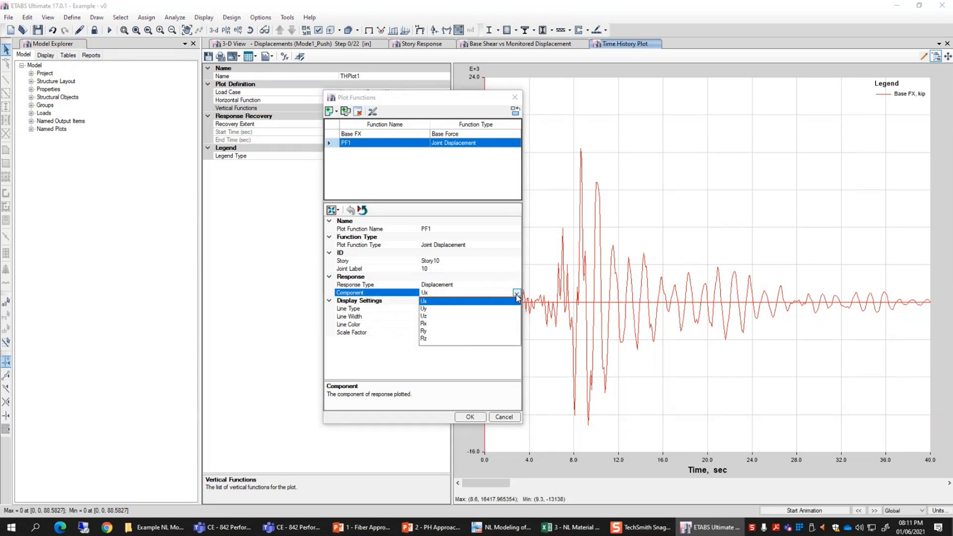
left_click(444, 292)
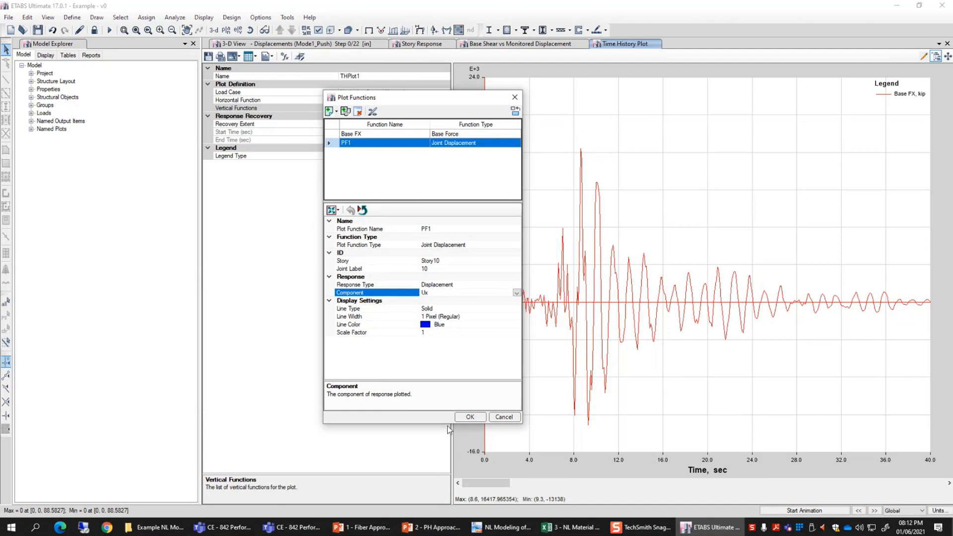
left_click(470, 417)
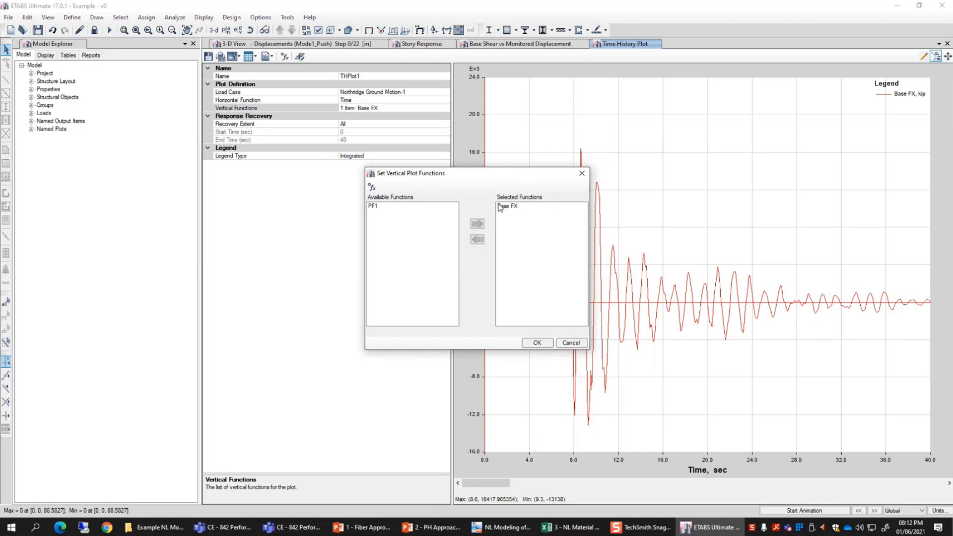
Replace Base FX with PF1 as the plot's vertical function and review the load case and vertical function settings
left_click(500, 208)
left_click(477, 239)
left_click(377, 215)
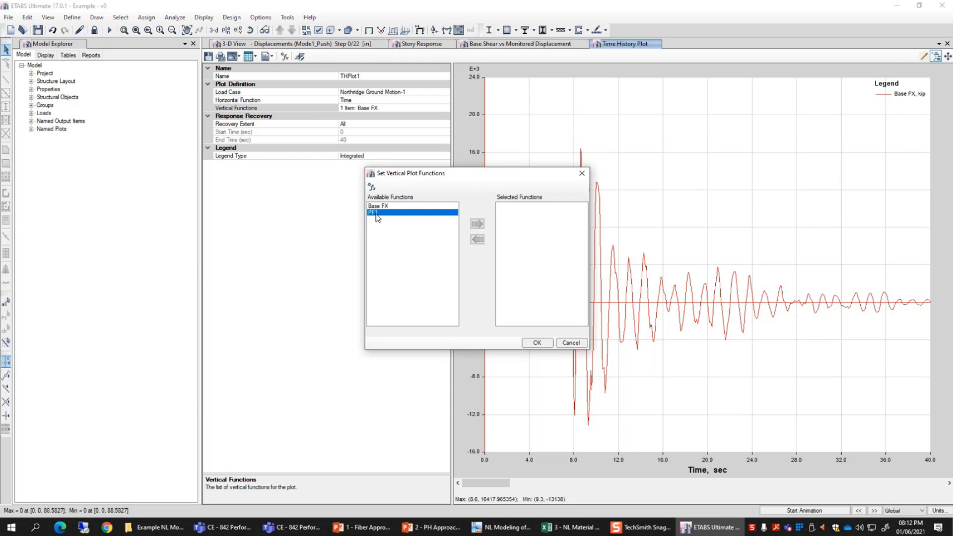
left_click(478, 224)
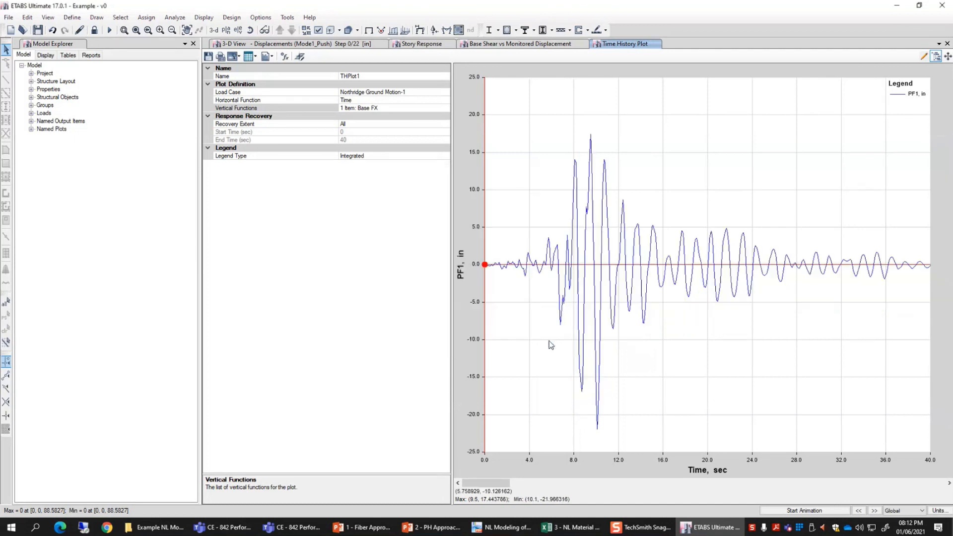
left_click(538, 343)
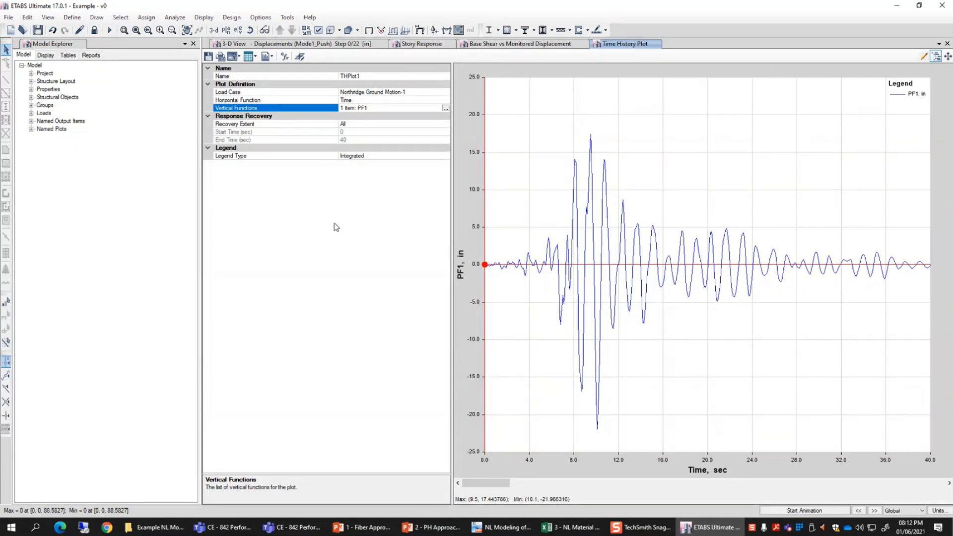
left_click(390, 92)
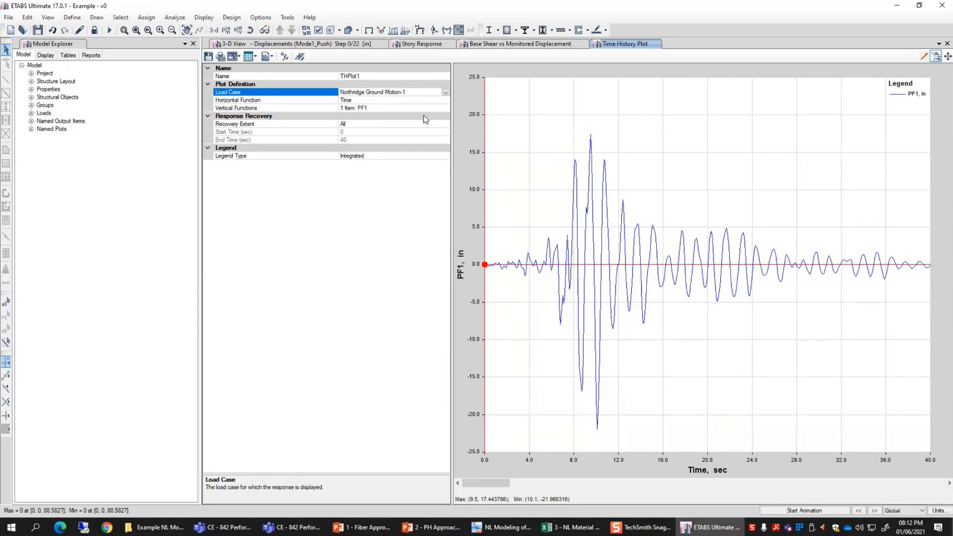
left_click(420, 108)
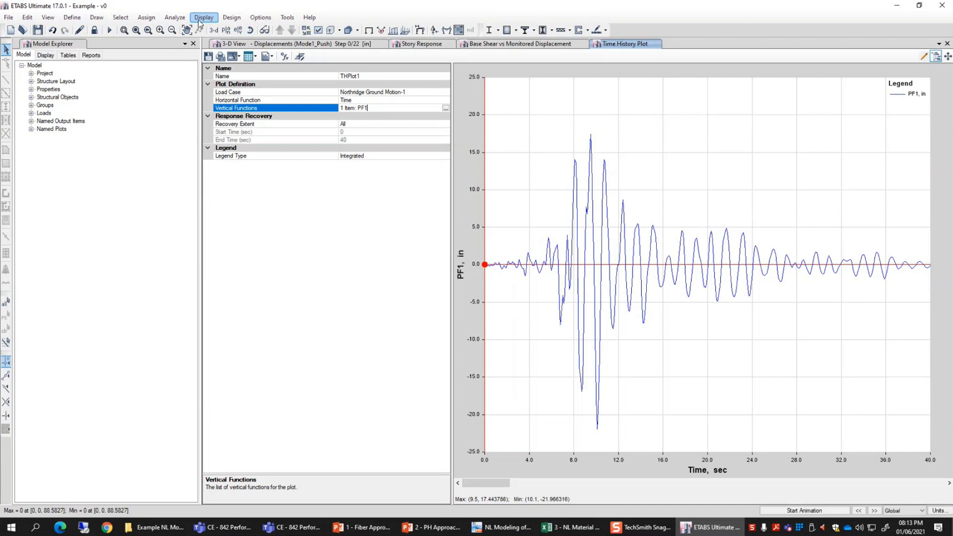
Display the hinge results, and close the base shear versus displacement, time history and story response plots
left_click(214, 19)
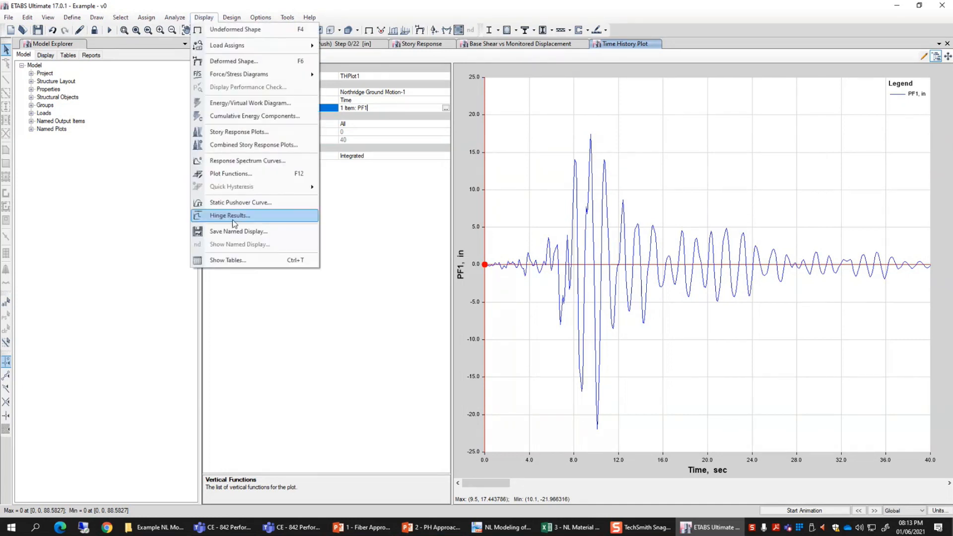
left_click(278, 216)
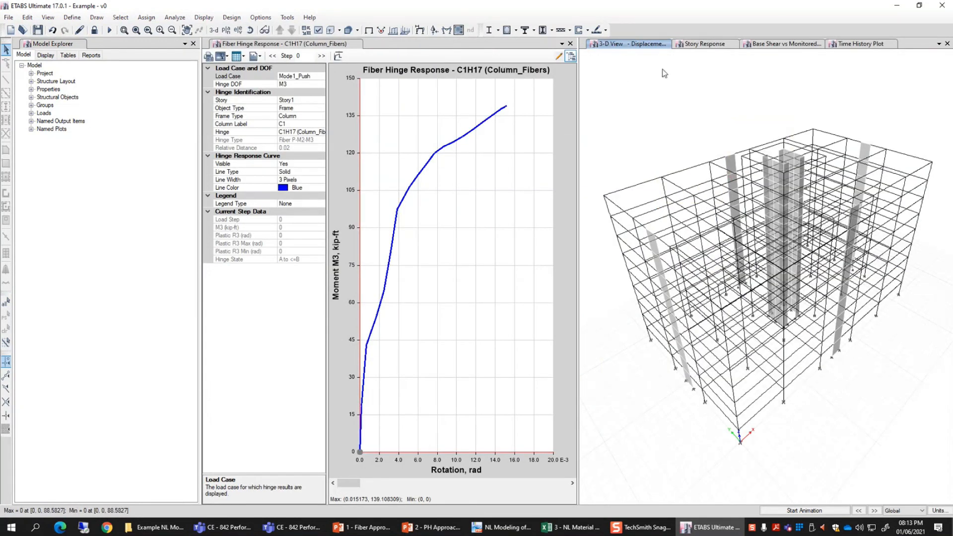
left_click(791, 48)
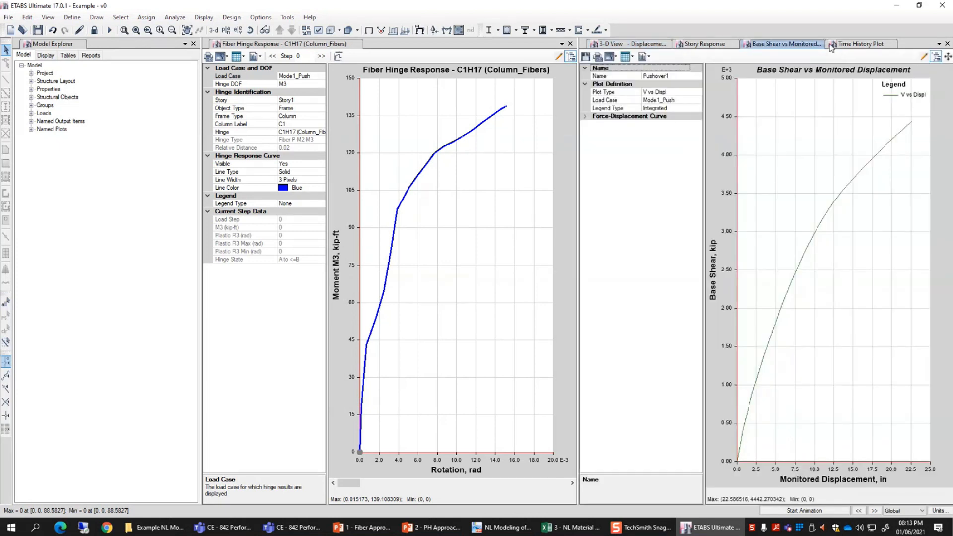
left_click(947, 45)
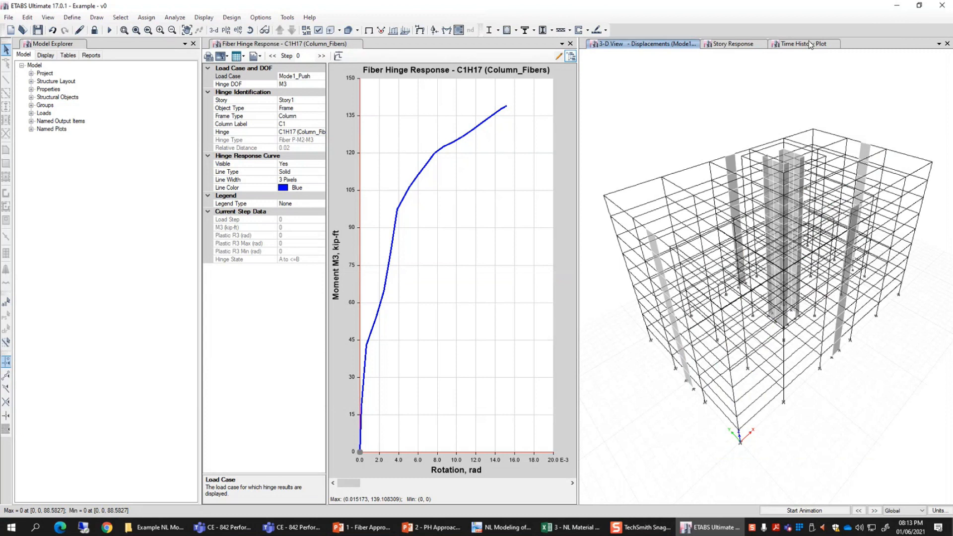
left_click(947, 45)
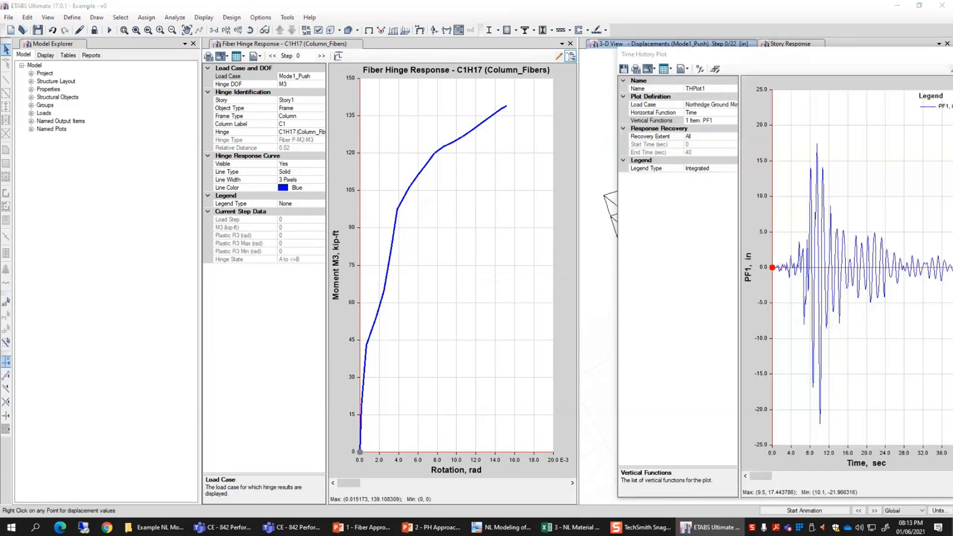
left_click(814, 44)
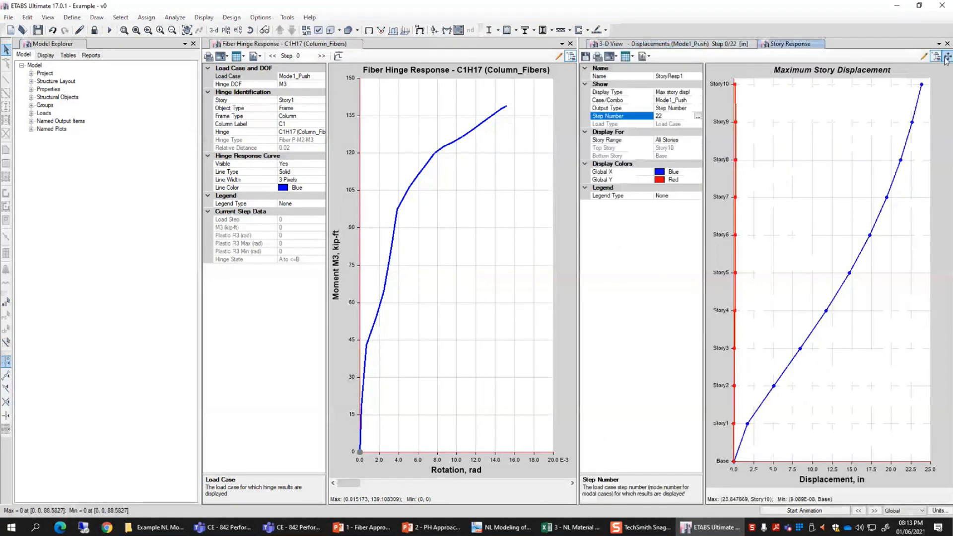
left_click(947, 44)
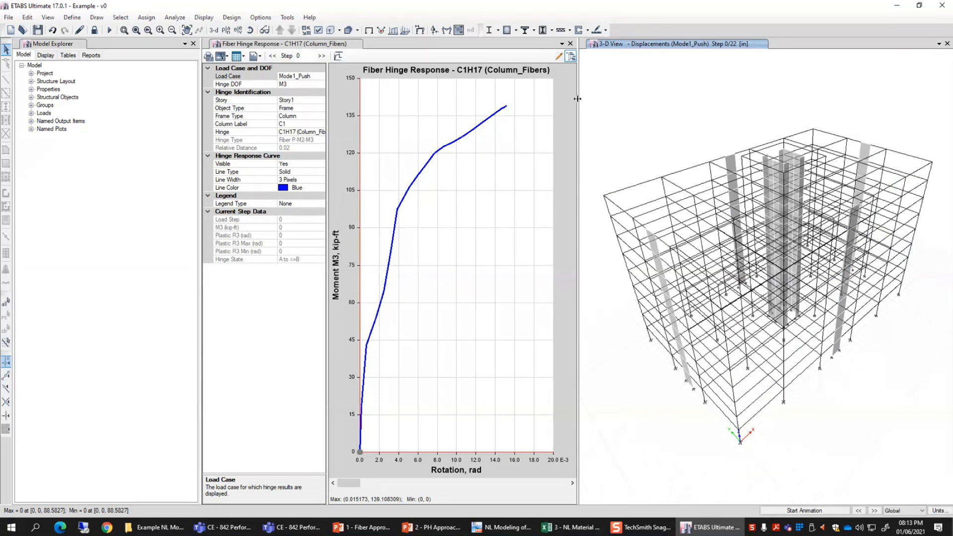
Widen the fiber hinge response plot and review the load case and hinge degree-of-freedom options, keeping Mode1_Push and M3
left_click_drag(580, 99, 784, 238)
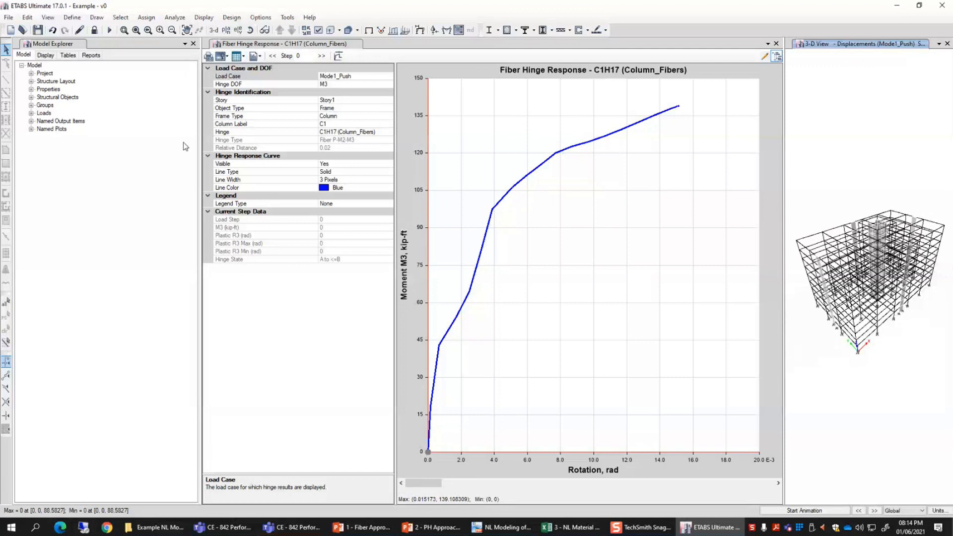
left_click(368, 77)
left_click(390, 77)
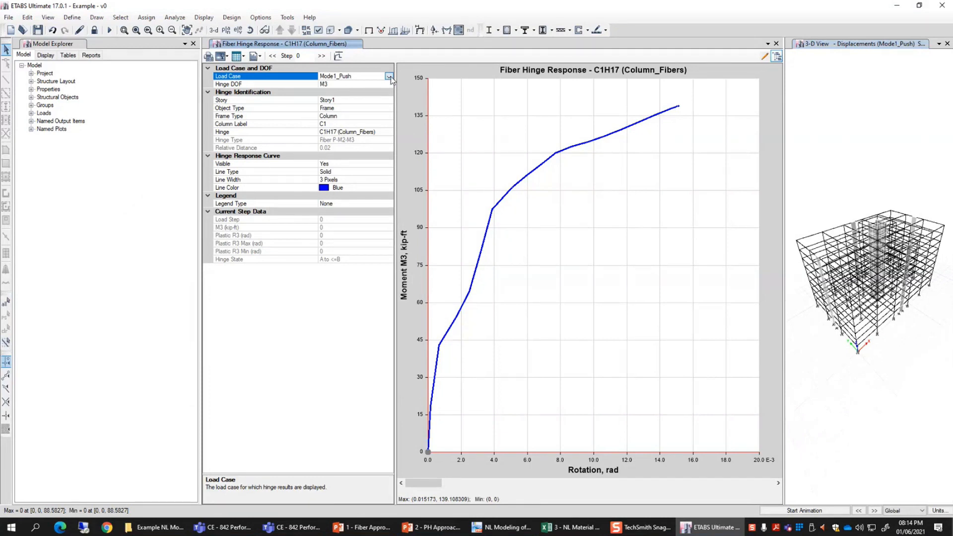
left_click(390, 77)
left_click(352, 85)
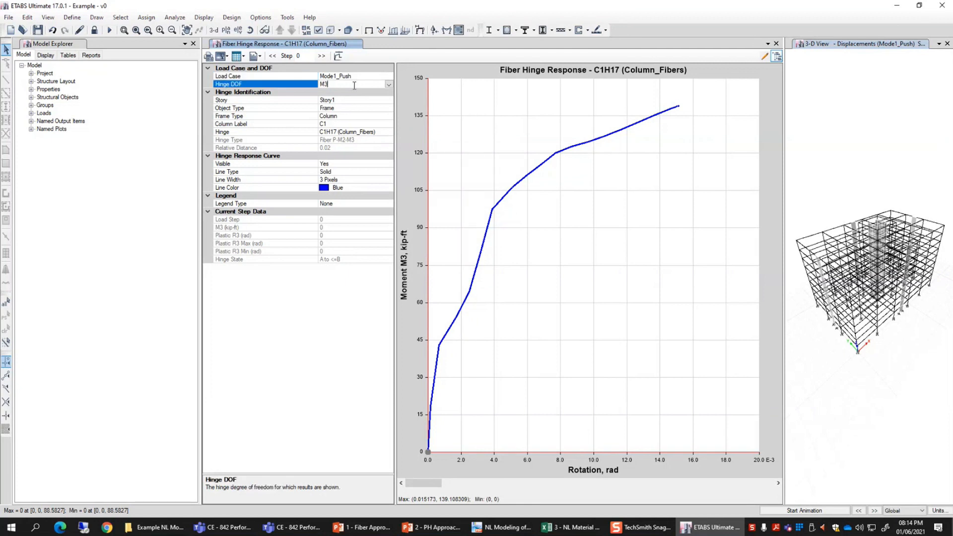
left_click(390, 86)
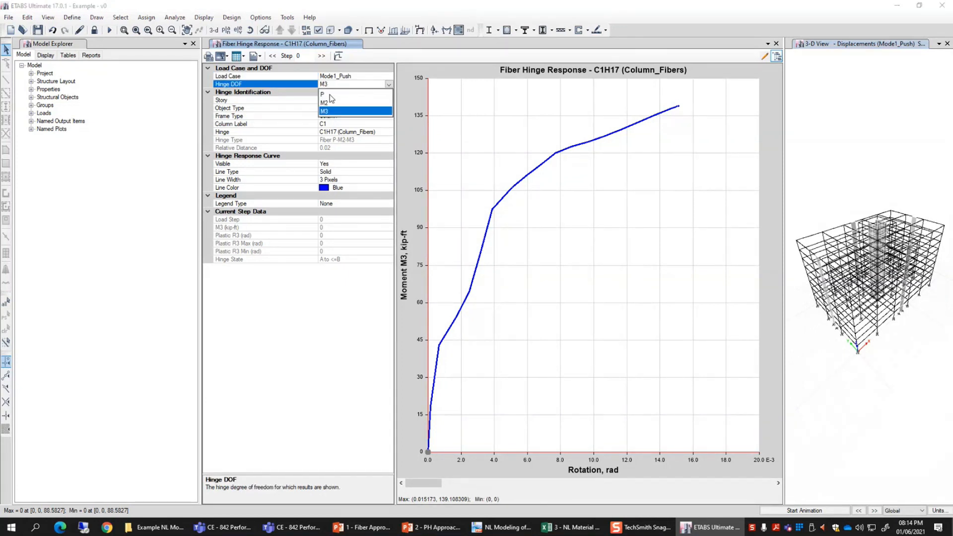
left_click(389, 84)
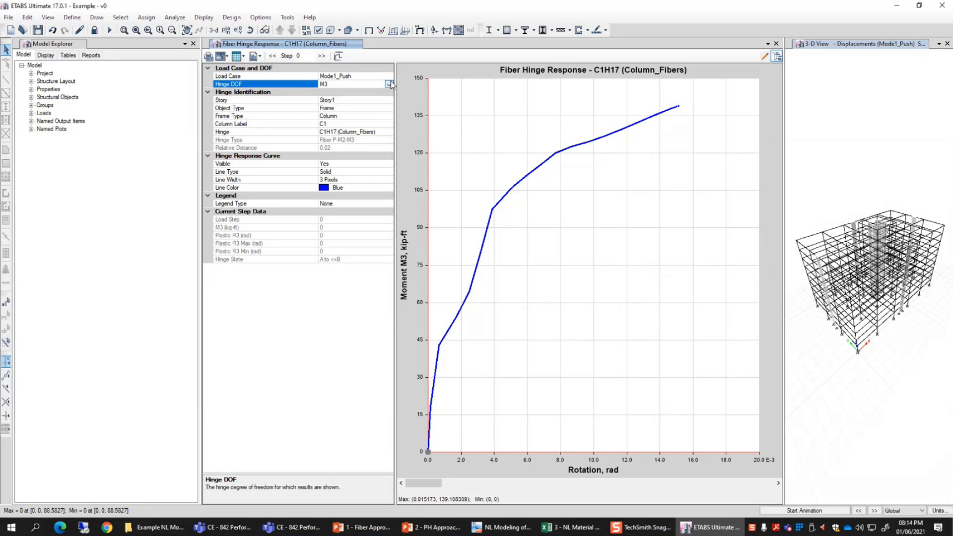
Review the story, object type, frame type, column label and hinge options of the hinge identification, keeping hinge C1H17 (Column_Fibers)
left_click(339, 100)
left_click(346, 115)
left_click(345, 109)
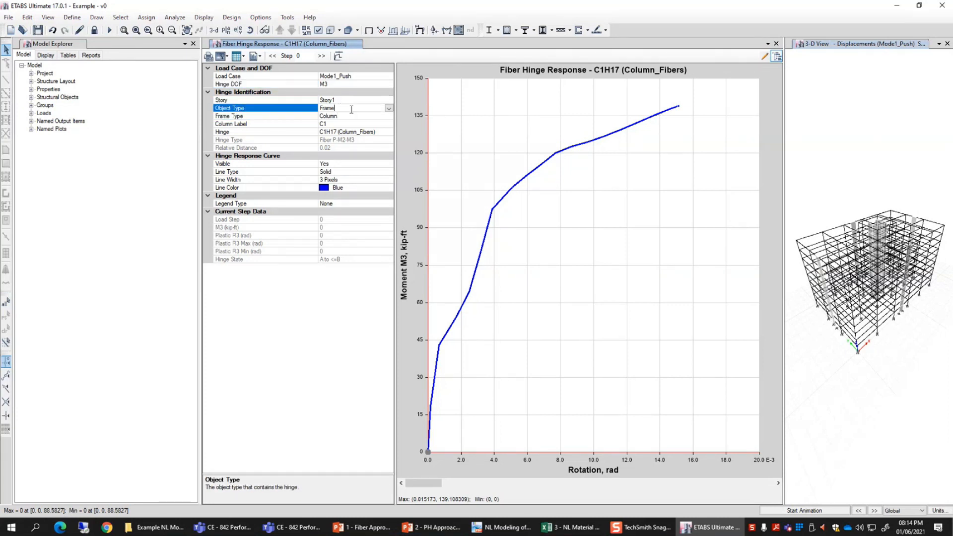
left_click(350, 114)
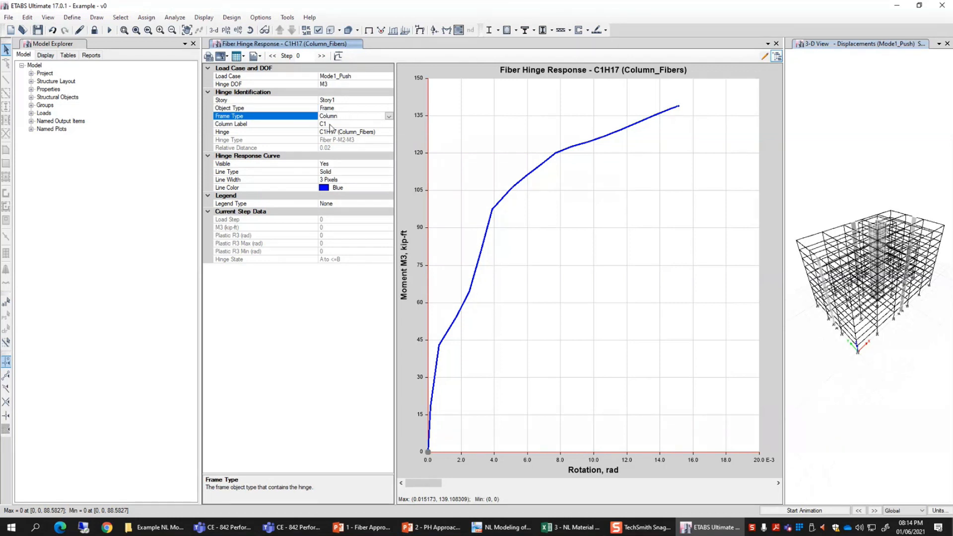
left_click(341, 124)
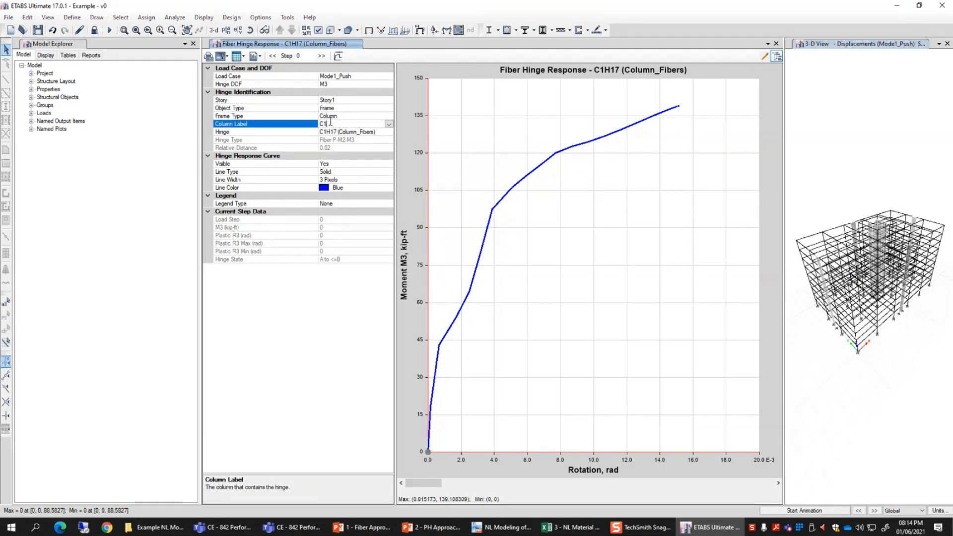
left_click(389, 124)
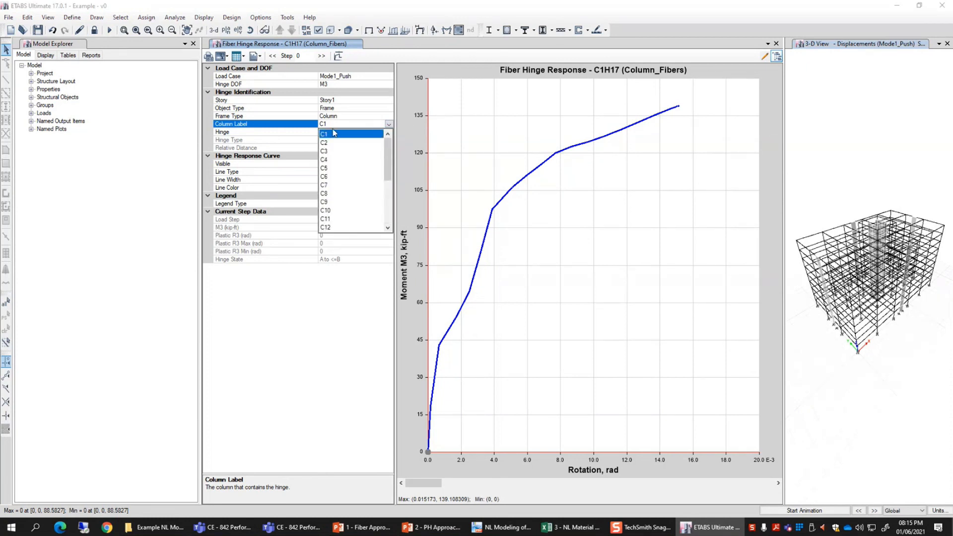
left_click(390, 131)
left_click(389, 132)
left_click(389, 133)
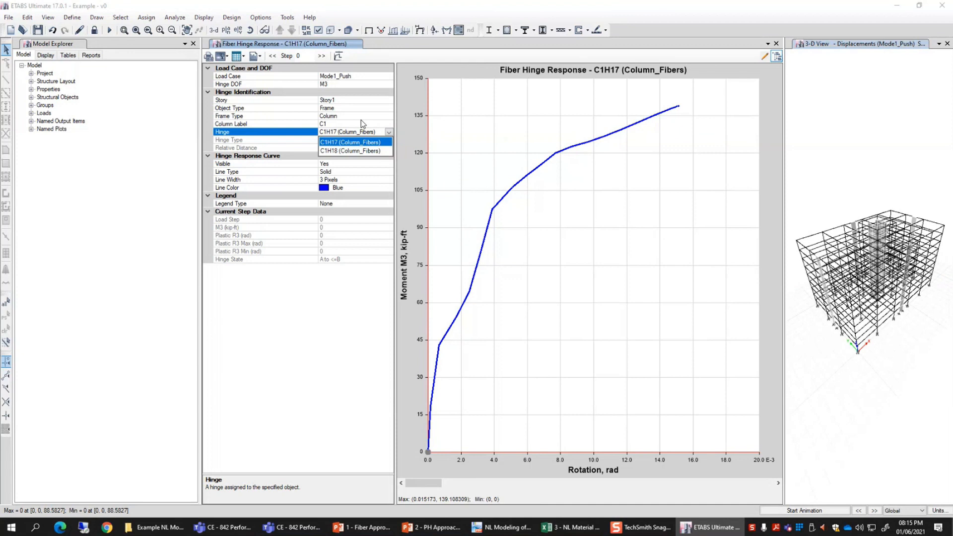
left_click(368, 142)
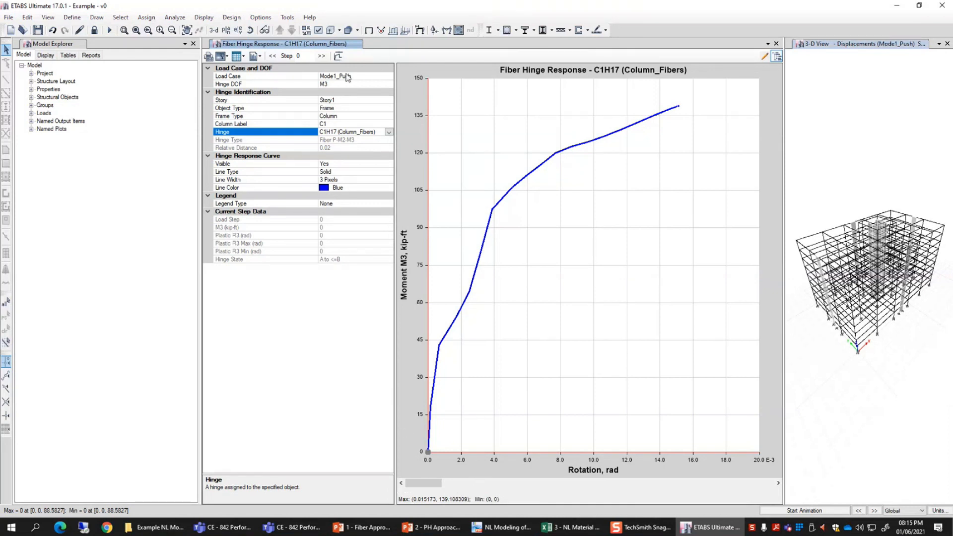
Advance the response of column C1's hinge through the load steps up to step 22
left_click(321, 56)
left_click(321, 56)
left_click(321, 56)
left_click(322, 56)
left_click(321, 56)
left_click(321, 56)
left_click(321, 56)
left_click(322, 56)
left_click(321, 57)
left_click(321, 56)
left_click(321, 56)
left_click(322, 56)
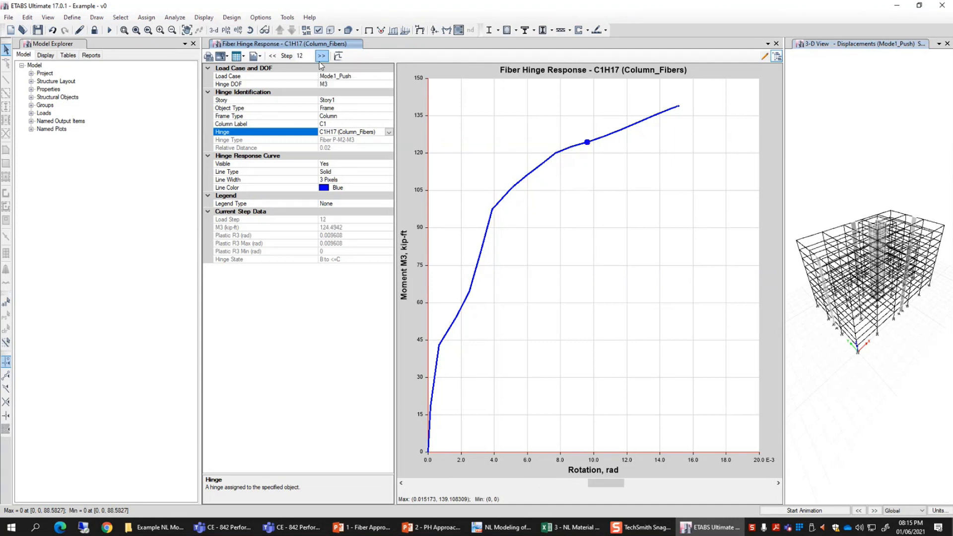
left_click(322, 56)
left_click(321, 56)
left_click(322, 56)
left_click(322, 56)
left_click(322, 56)
left_click(321, 56)
left_click(321, 56)
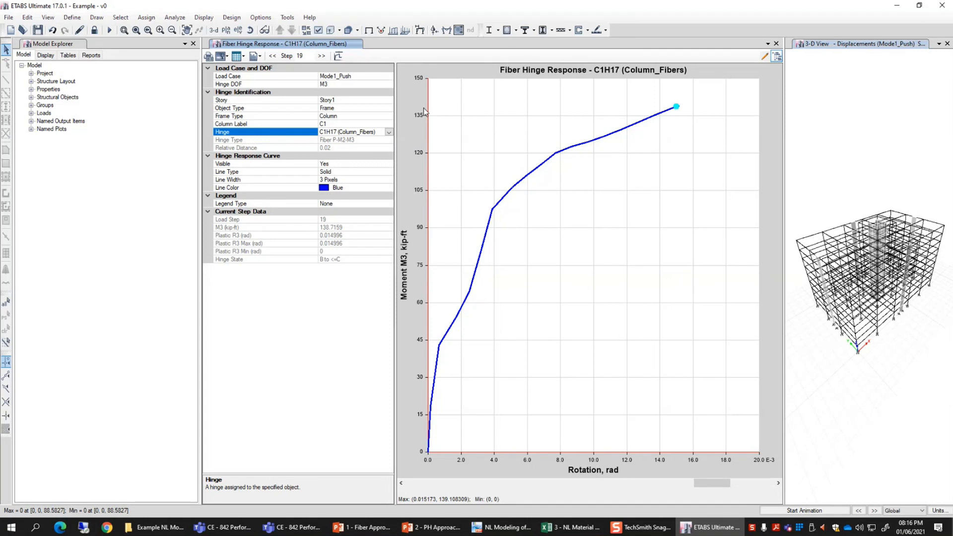
left_click(322, 55)
left_click(322, 56)
left_click(321, 56)
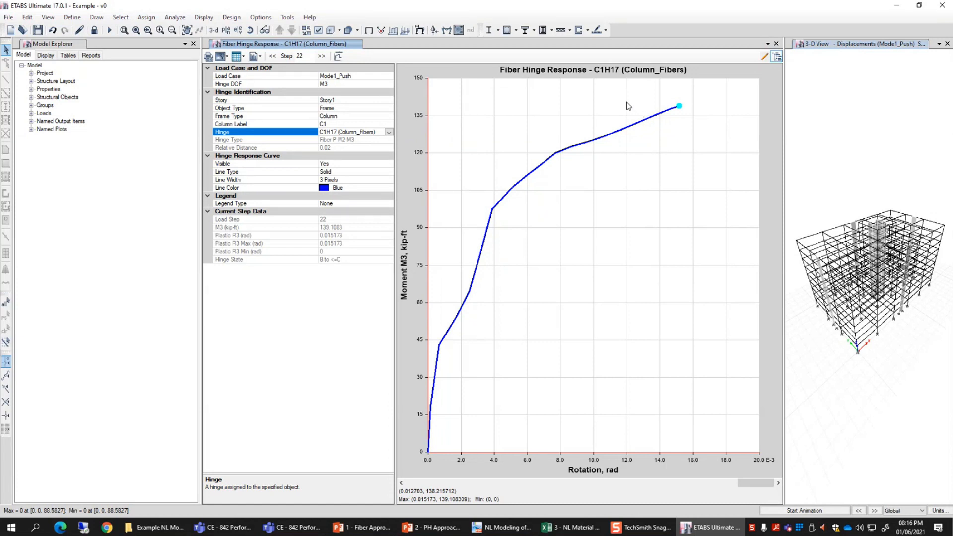
Show the hinge's individual fiber stress-strain response and go through the fibers from 13 to 19
left_click(339, 56)
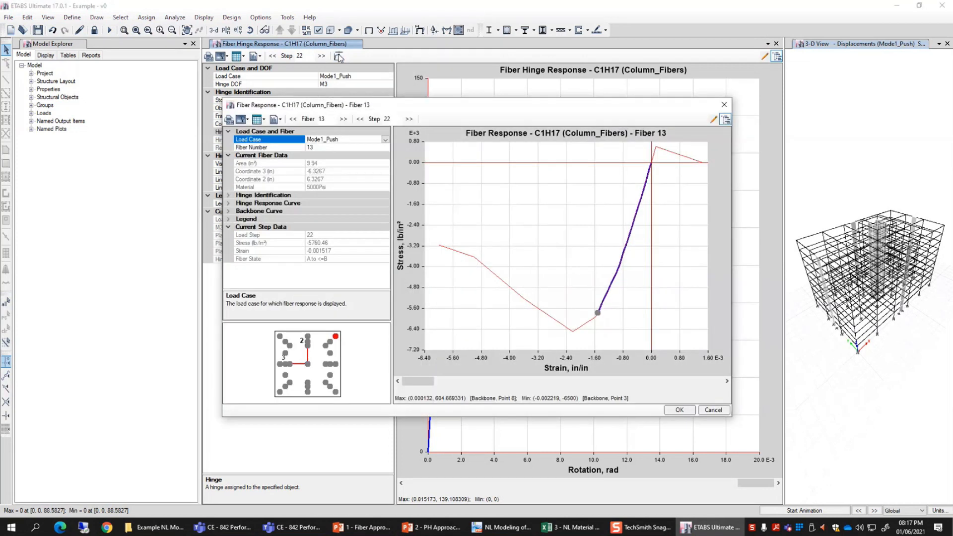
mouse_move(400, 106)
left_mouse_down()
mouse_move(431, 111)
mouse_move(383, 103)
mouse_move(419, 98)
mouse_move(404, 106)
left_mouse_up()
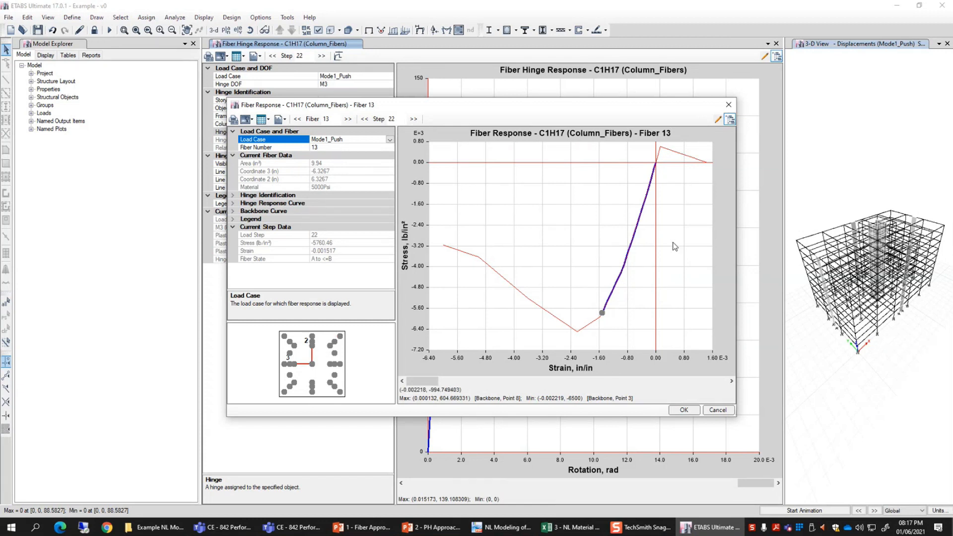
left_click(349, 119)
left_click(349, 119)
left_click(348, 119)
left_click(349, 119)
left_click(349, 119)
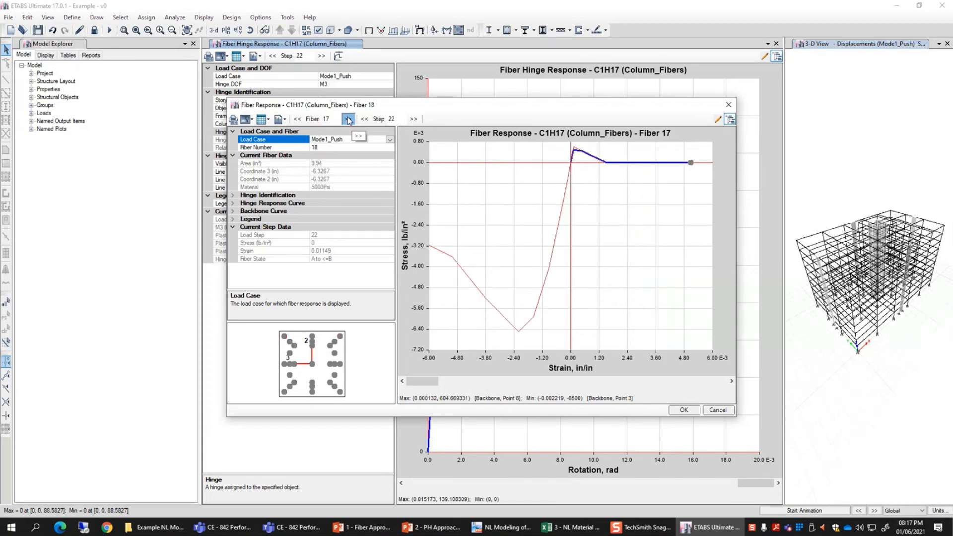
left_click(348, 119)
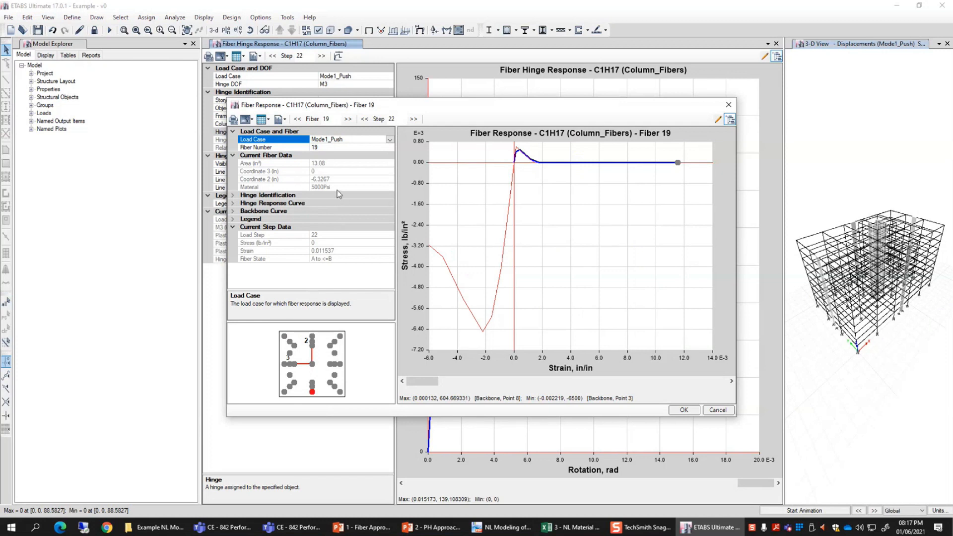
Return to fiber 13, review its properties and stress-strain response under Mode1_Push, and close the fiber response
left_click(298, 119)
left_click(298, 119)
left_click(298, 120)
triple_click(298, 119)
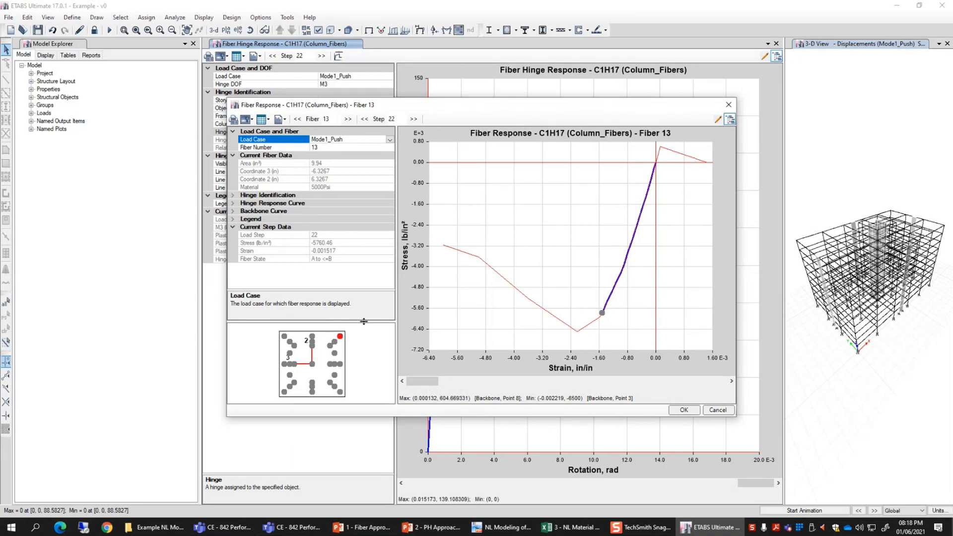
left_click(348, 119)
left_click(348, 119)
left_click(348, 118)
left_click(348, 119)
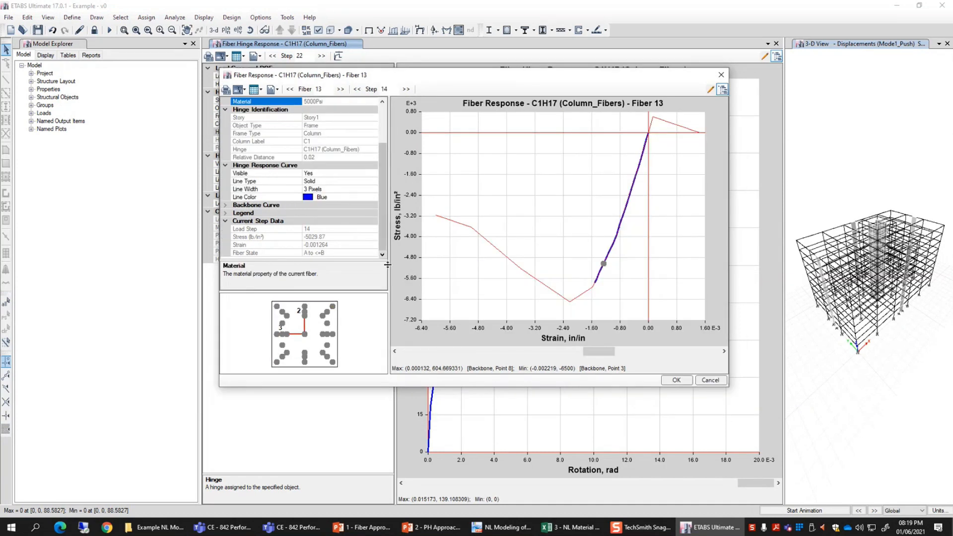
scroll(309, 255, "up", 3)
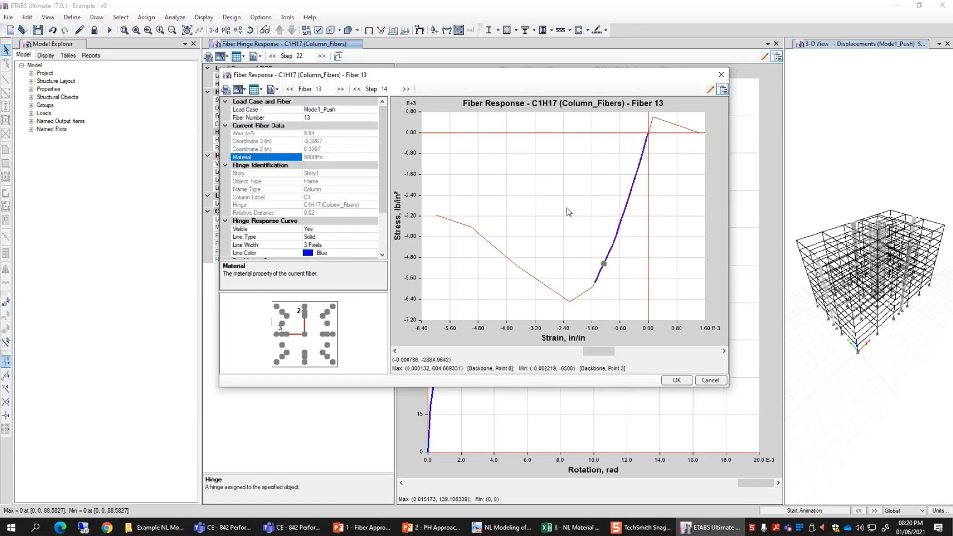
left_click(720, 382)
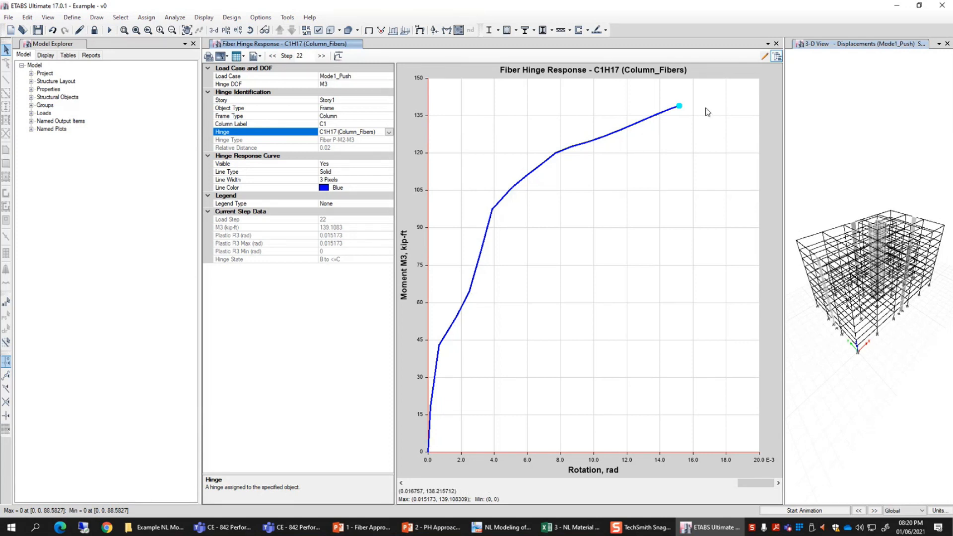
Change the hinge response's load case to Northridge Ground Motion-1 and review the hinge identification settings
left_click(362, 77)
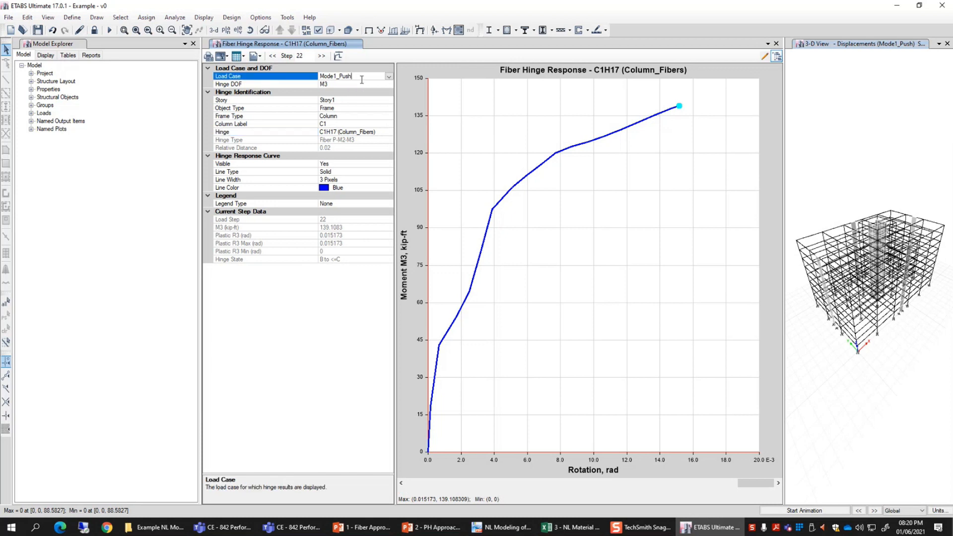
left_click(389, 77)
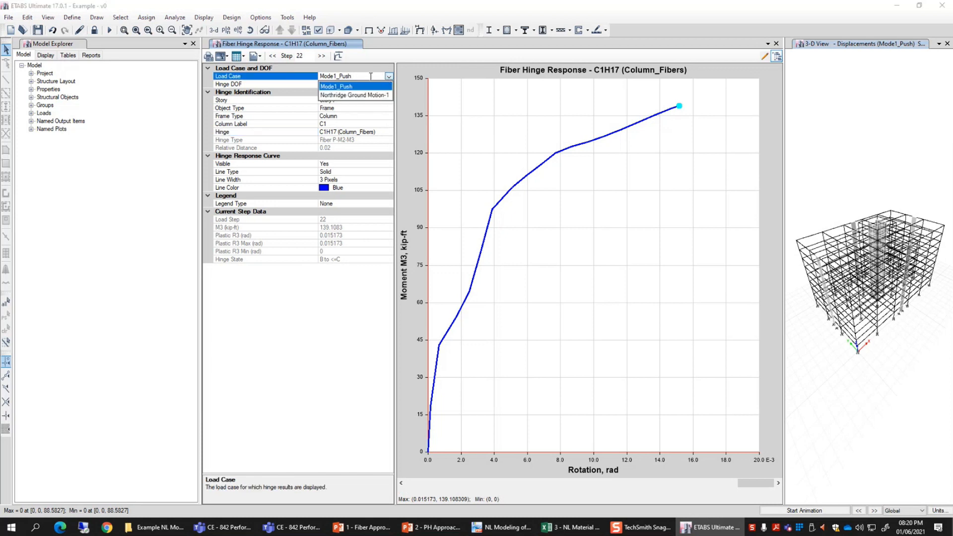
left_click(350, 93)
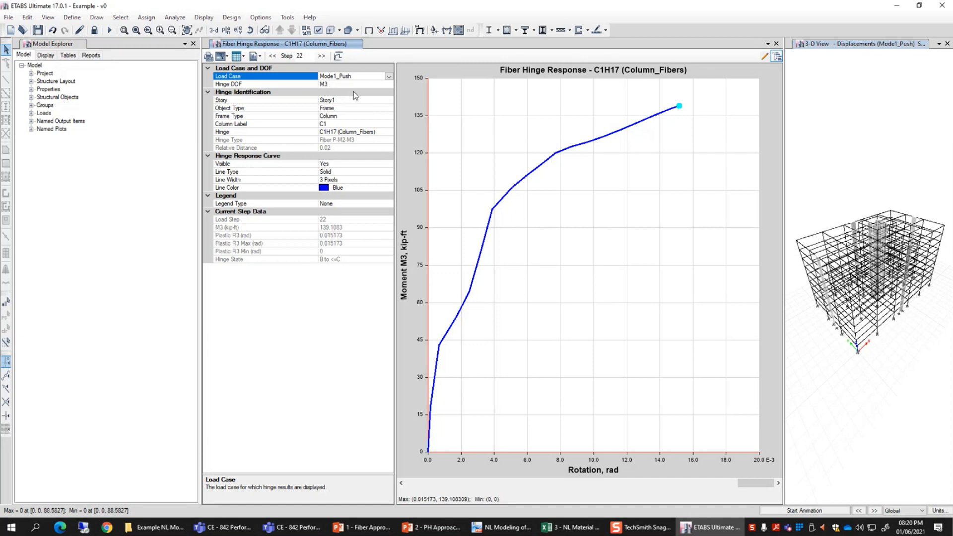
left_click(351, 124)
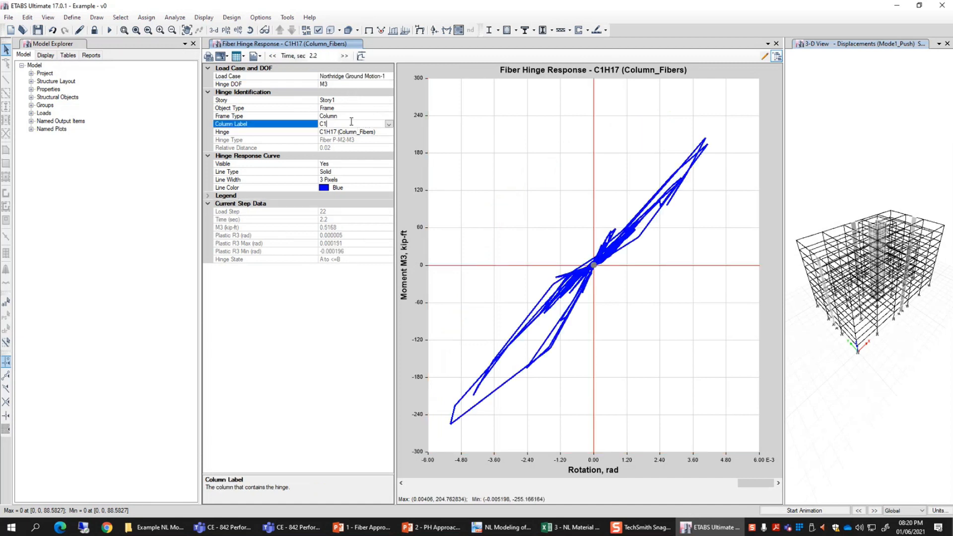
left_click(333, 108)
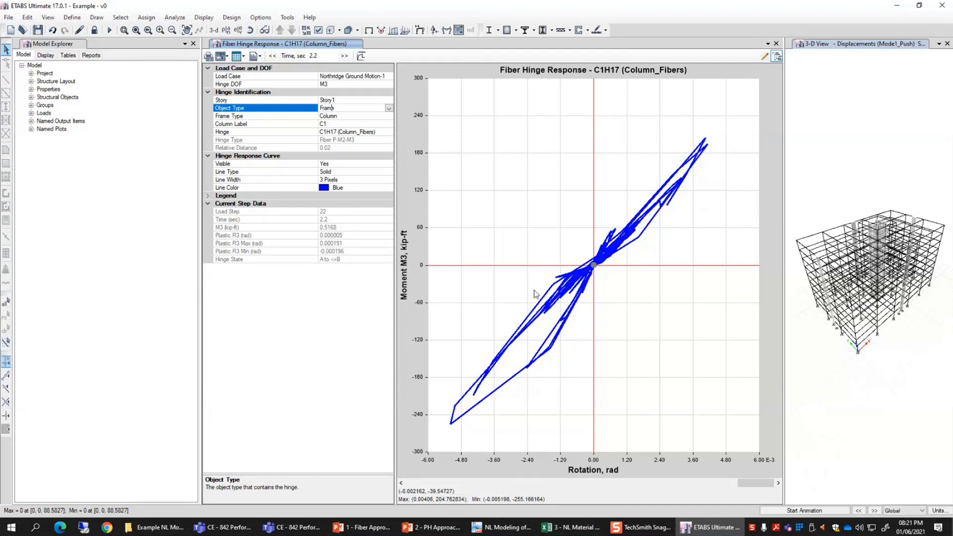
Show the fiber response under Northridge Ground Motion-1 and advance from fiber 13 to fiber 18
left_click(361, 56)
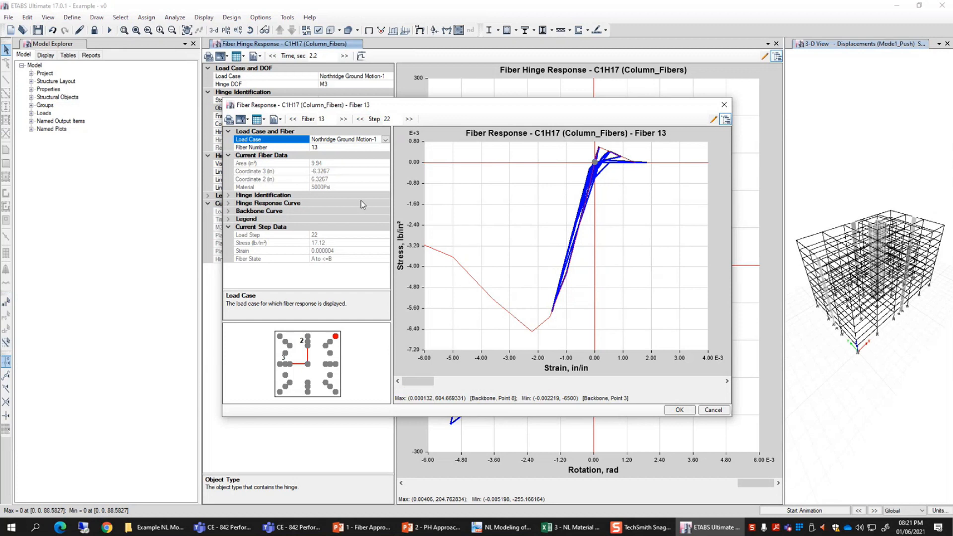
left_click(345, 121)
left_click(345, 122)
left_click(344, 122)
left_click(344, 122)
left_click(344, 120)
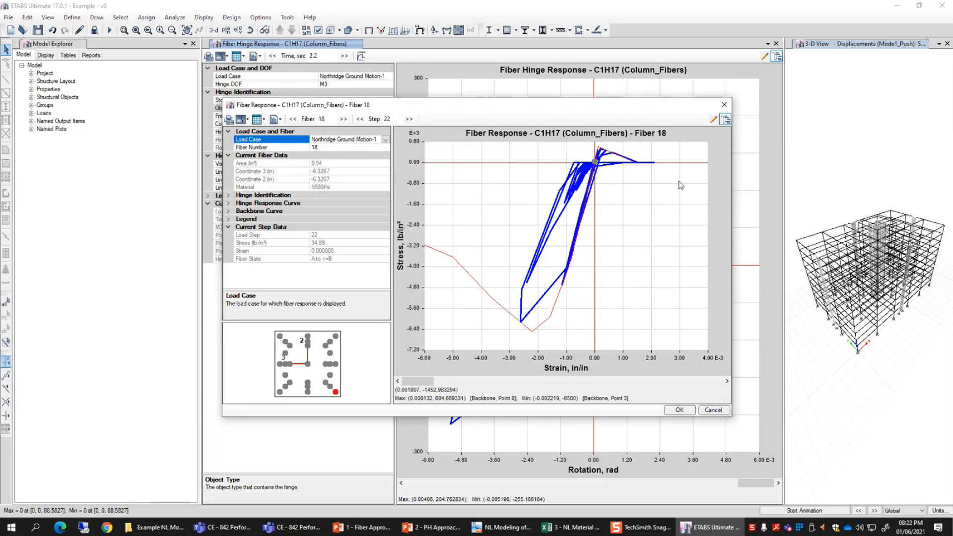
Move the fiber response dialog aside and set fiber 18's displayed step to 100
left_click_drag(365, 107, 418, 107)
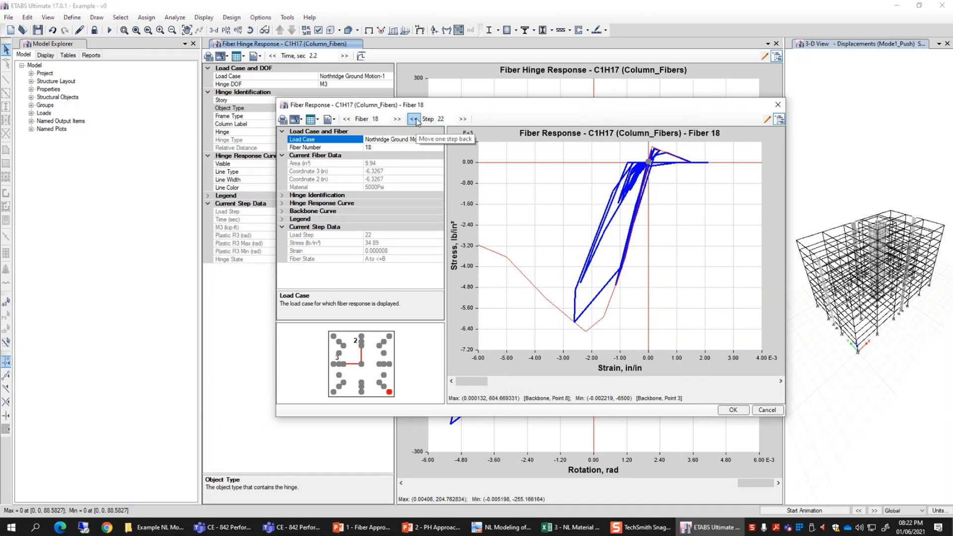
double_click(451, 119)
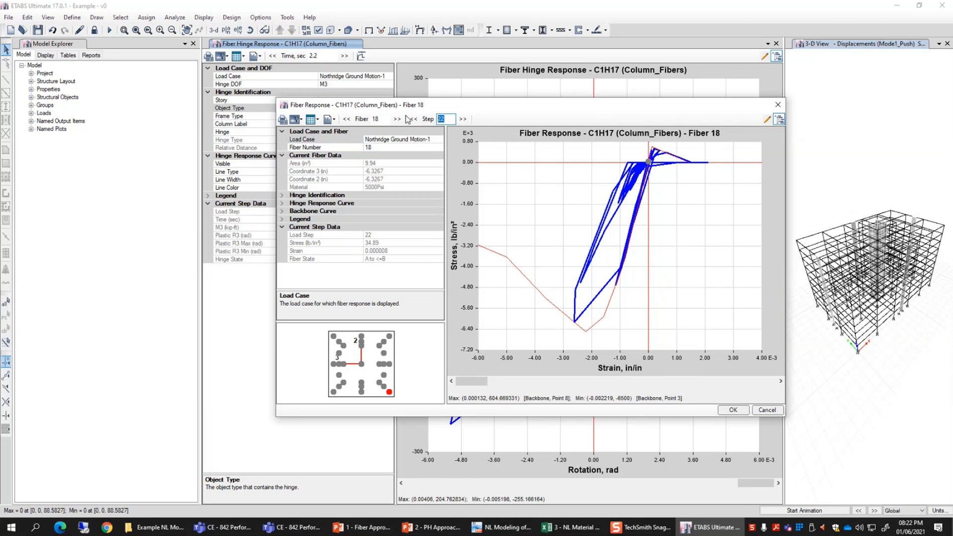
type("100")
key("Return")
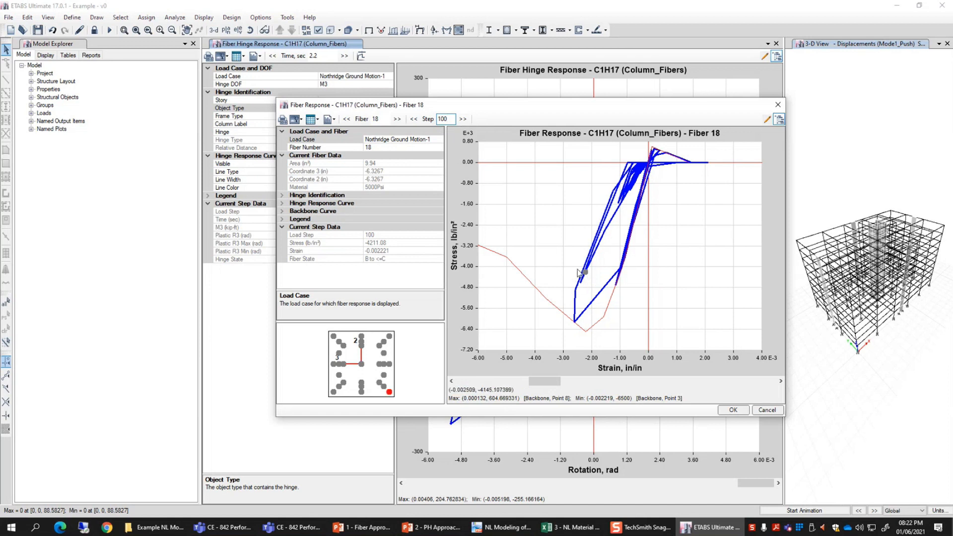
Advance fiber 18's response step by step from 100 to 108, and close the fiber response
left_click(462, 120)
left_click(462, 119)
left_click(462, 119)
left_click(462, 119)
left_click(461, 119)
left_click(462, 119)
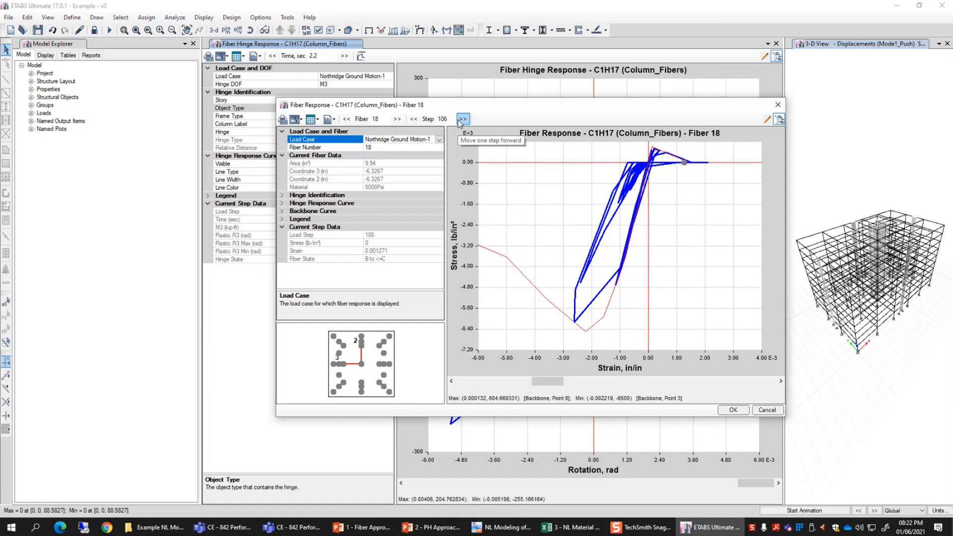
left_click(462, 119)
left_click(462, 119)
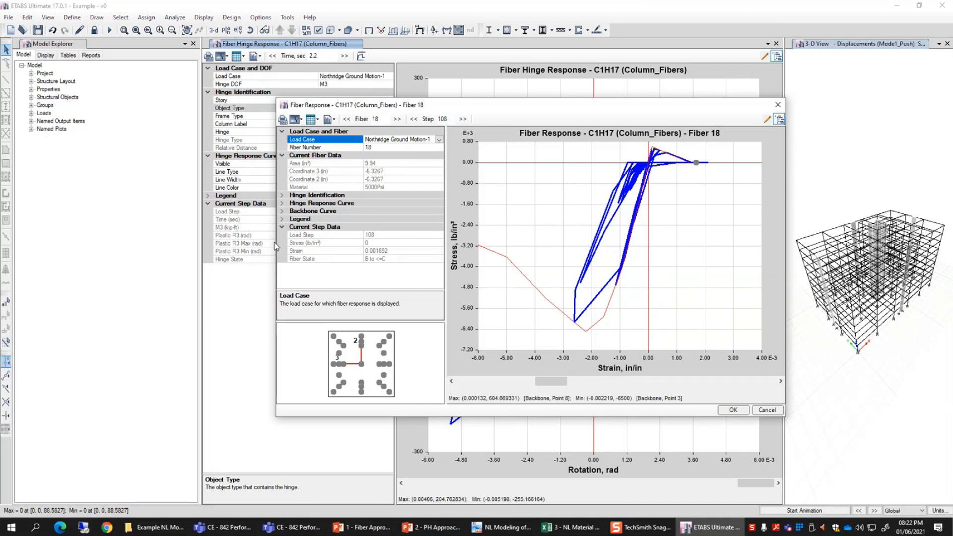
left_click(776, 105)
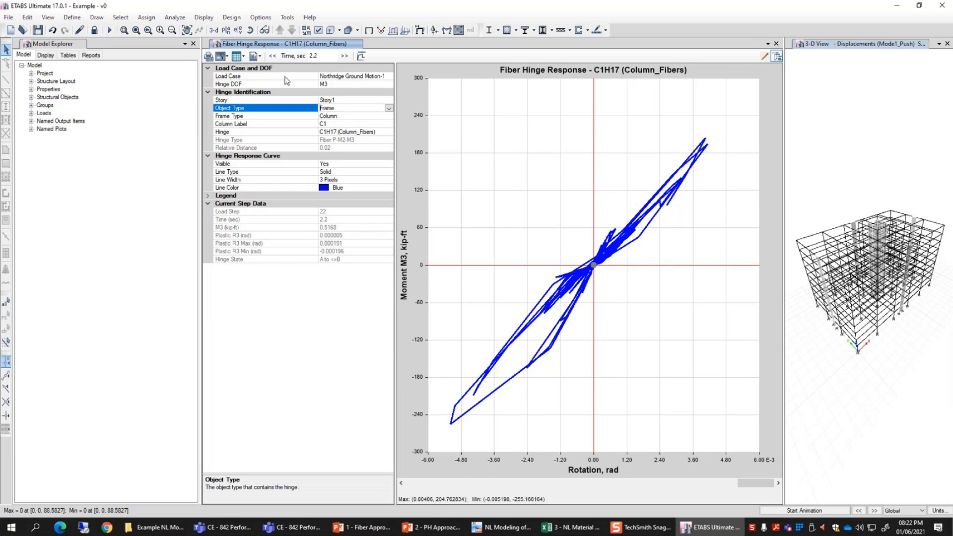
left_click(230, 18)
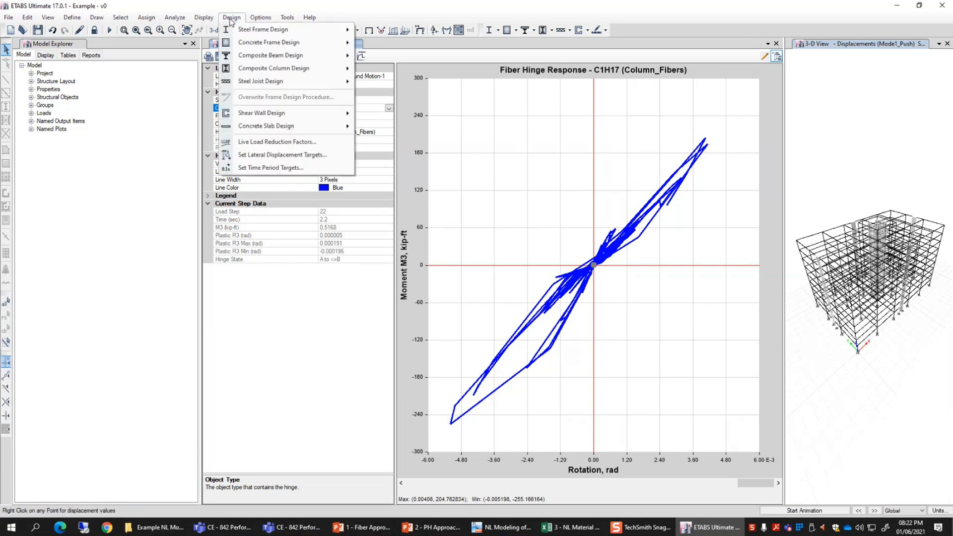
left_click(231, 19)
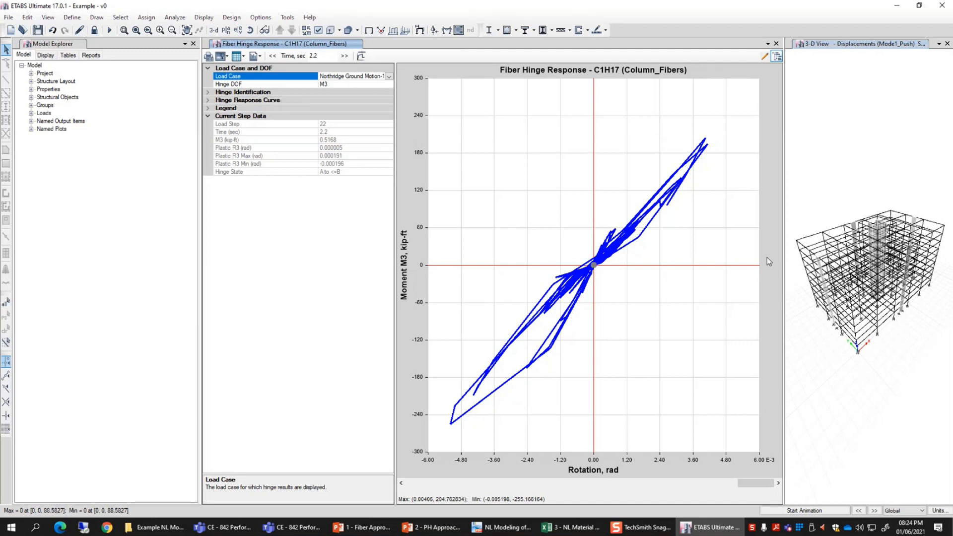
left_click(204, 17)
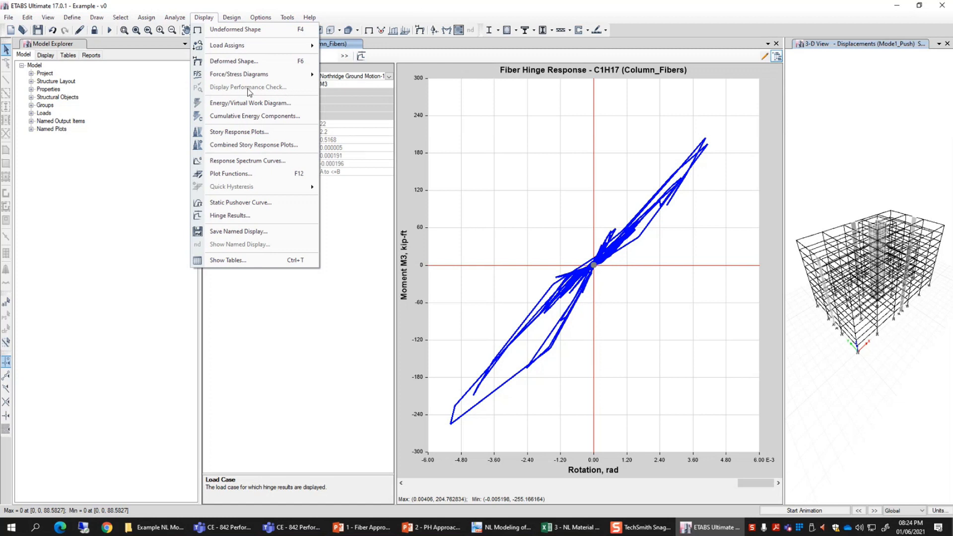
left_click(213, 18)
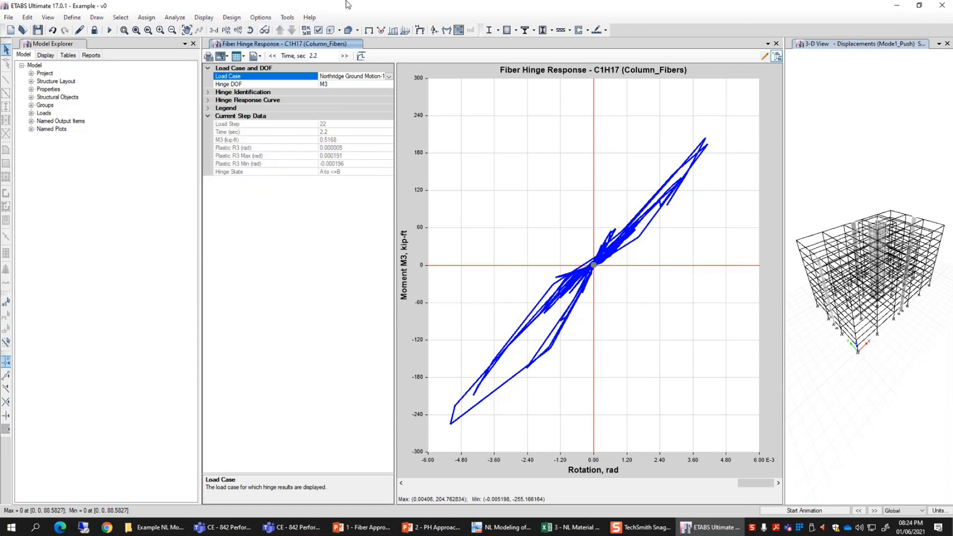